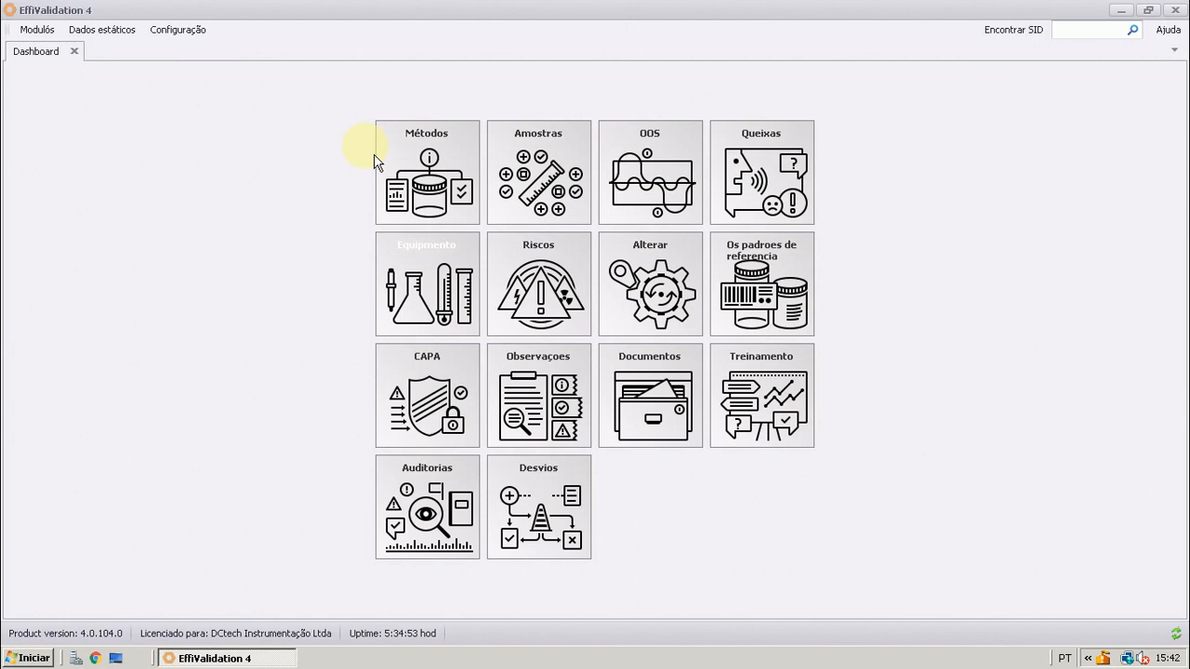
# Open the Métodos module, expand MÉTODO.0000001 and select its PARAMETRO.0000001 (Demo parametro 1 - Benezene)
pyautogui.click(429, 169)
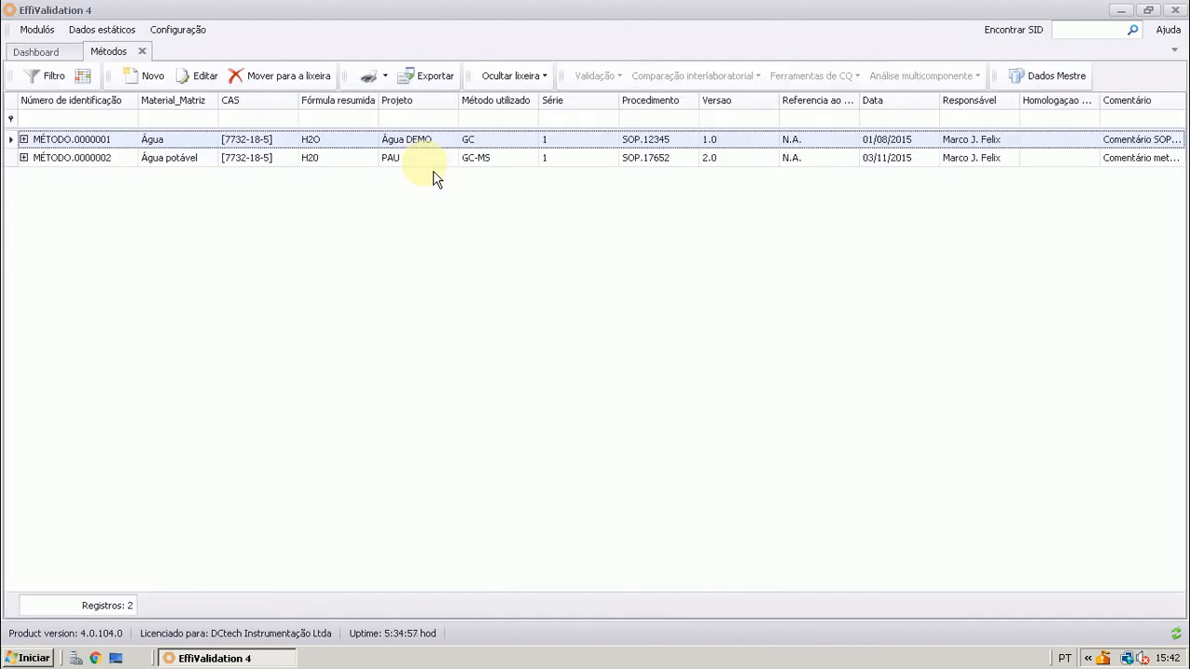
pyautogui.click(24, 140)
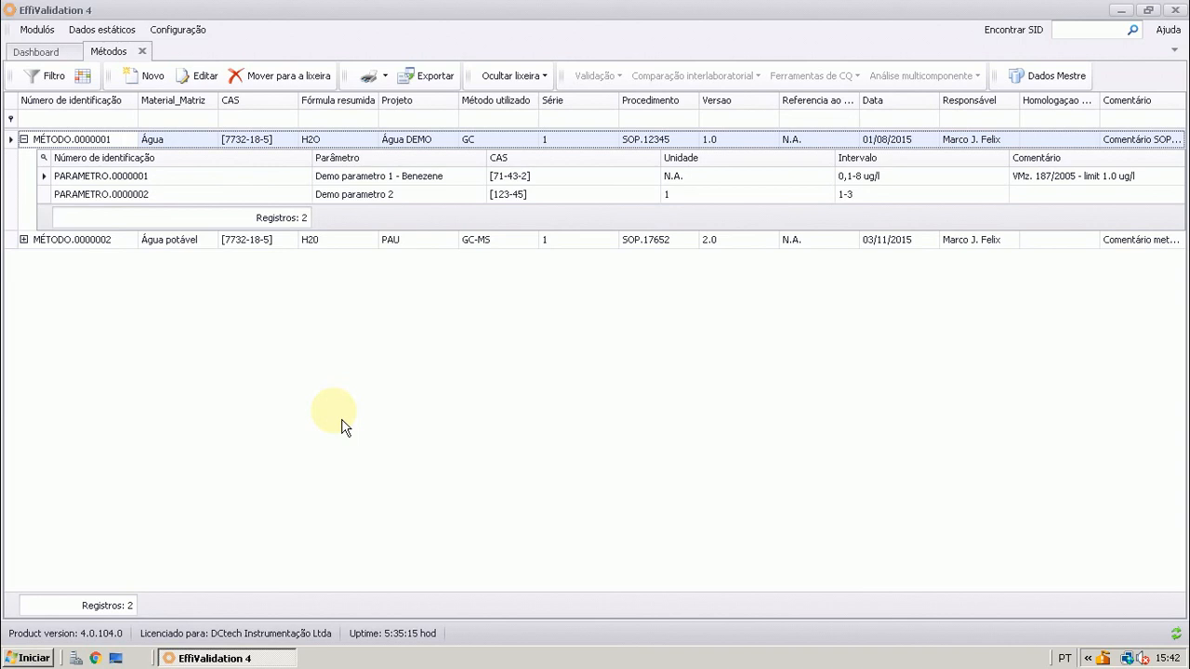
pyautogui.click(243, 178)
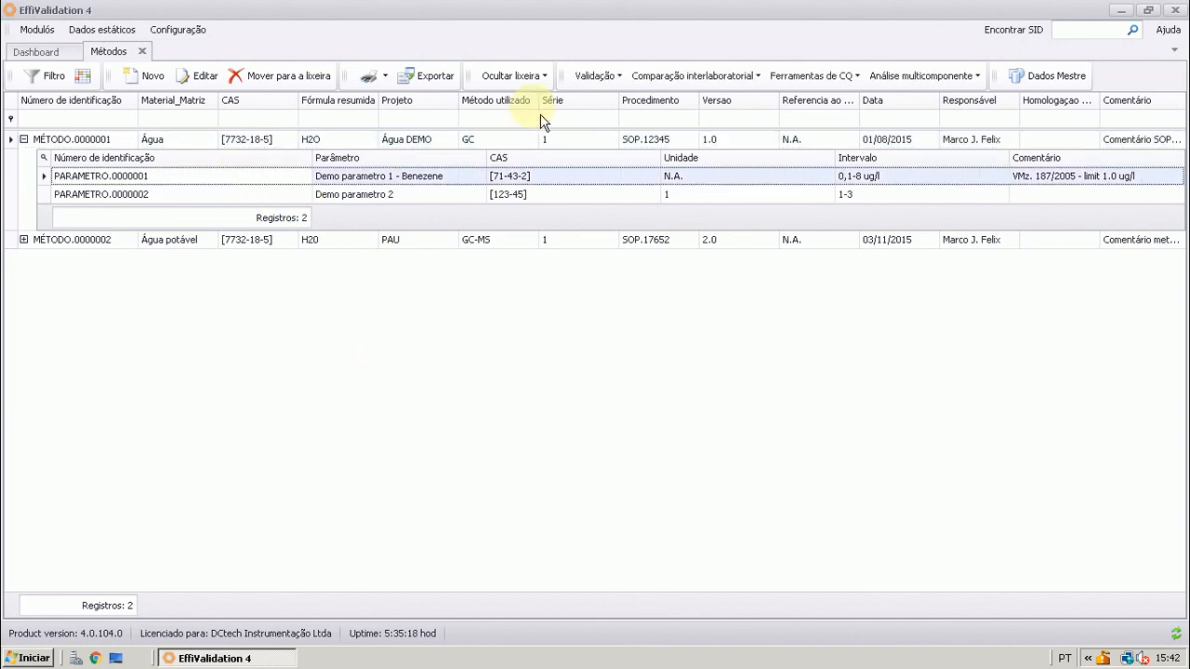
# Examine the validation, interlaboratory comparison, quality control and multicomponent analysis options available for the selected parameter
pyautogui.click(595, 80)
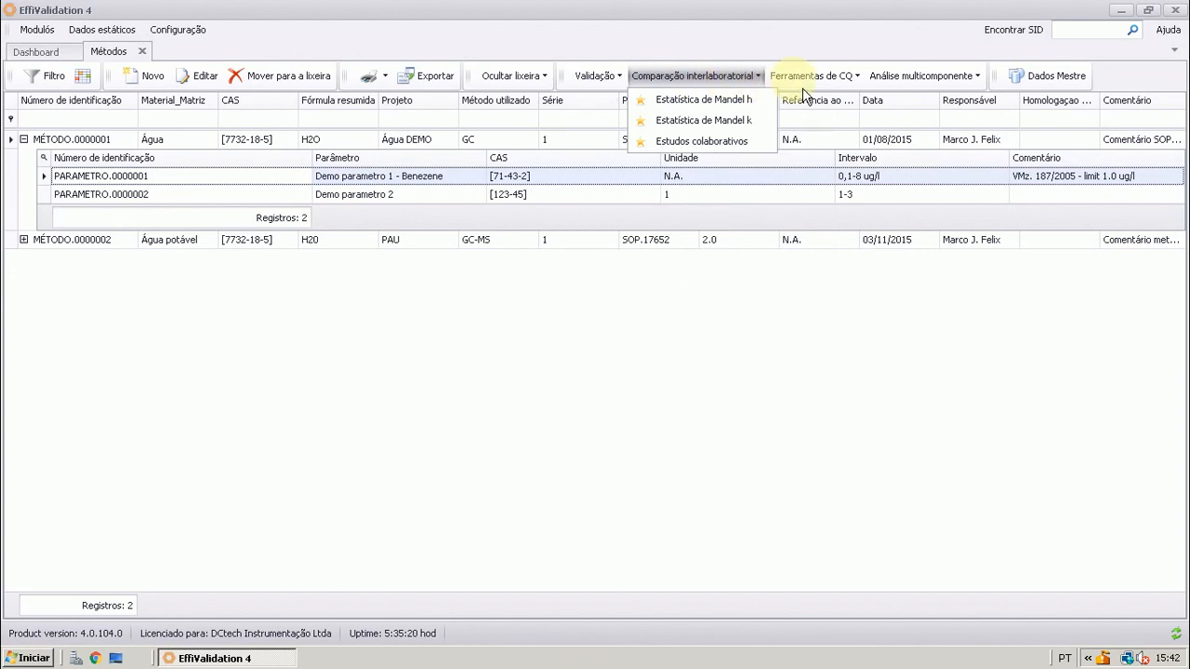
pyautogui.moveTo(918, 93)
pyautogui.moveTo(632, 93)
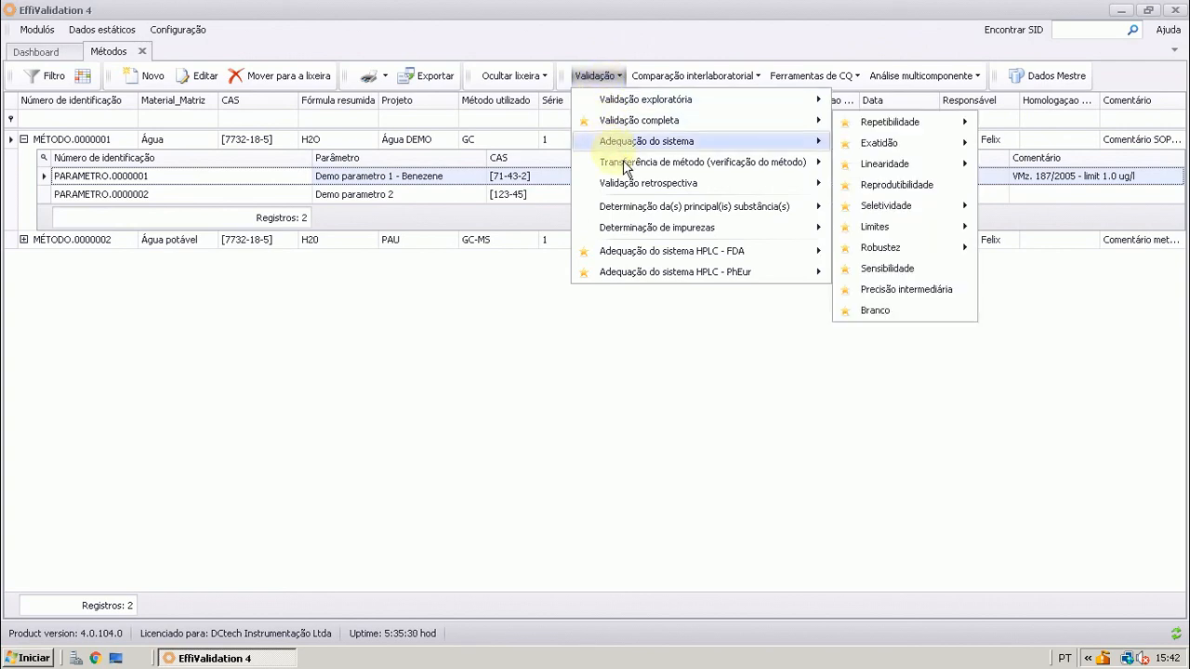
pyautogui.moveTo(684, 130)
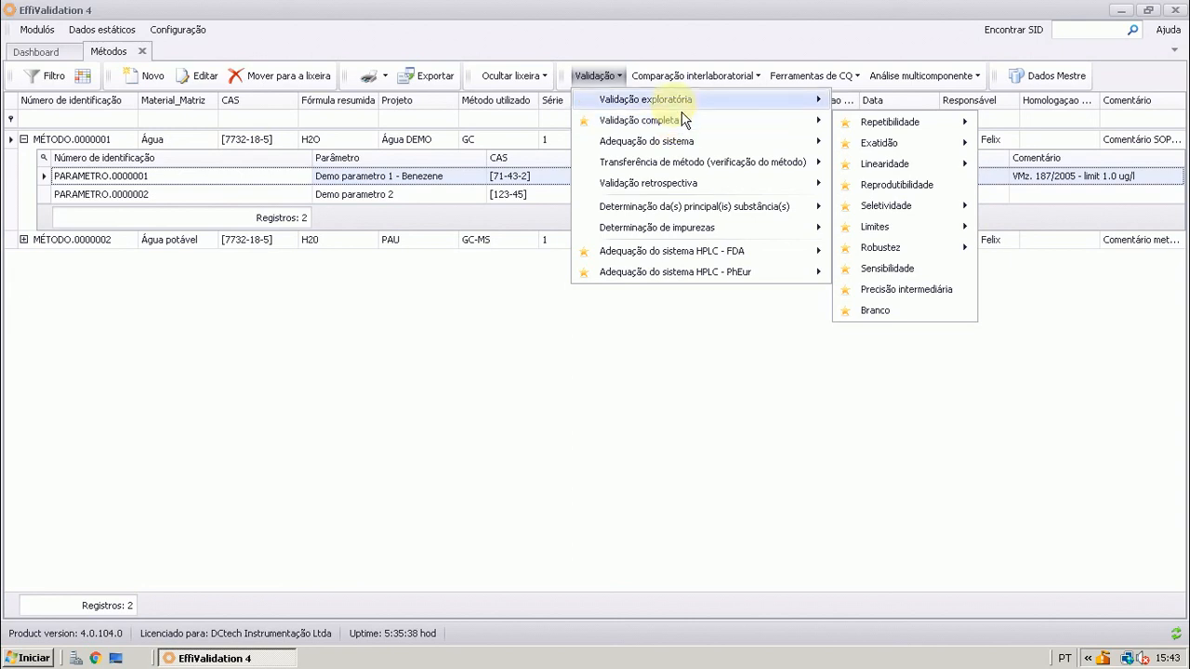
pyautogui.moveTo(682, 109)
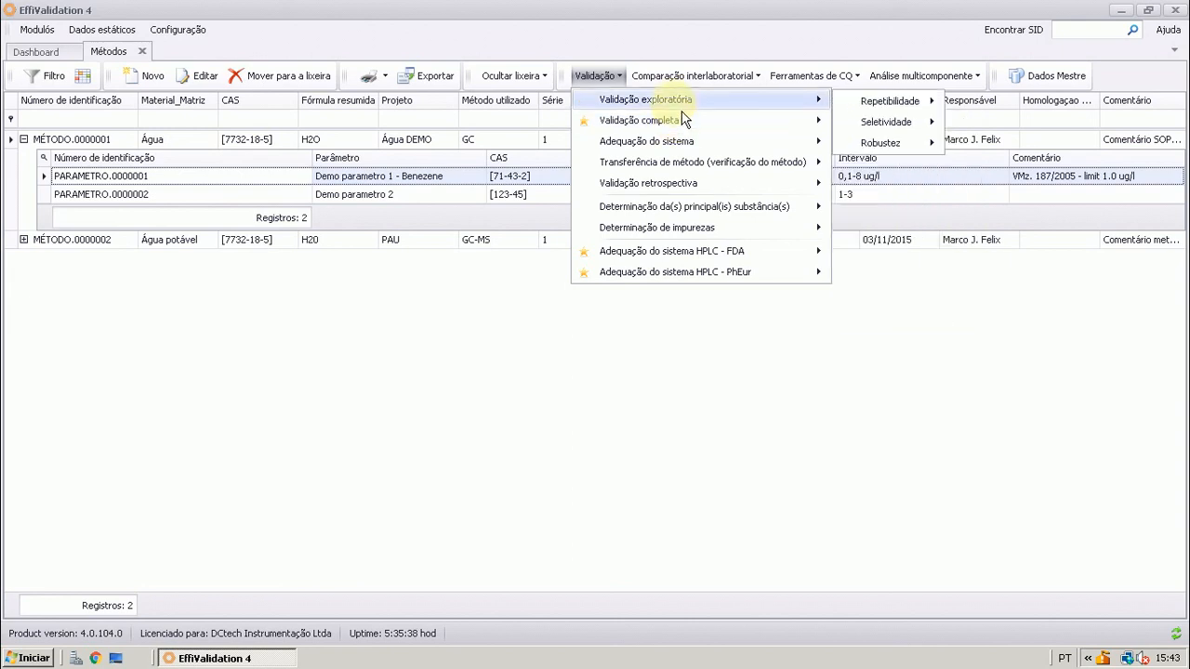
pyautogui.click(632, 77)
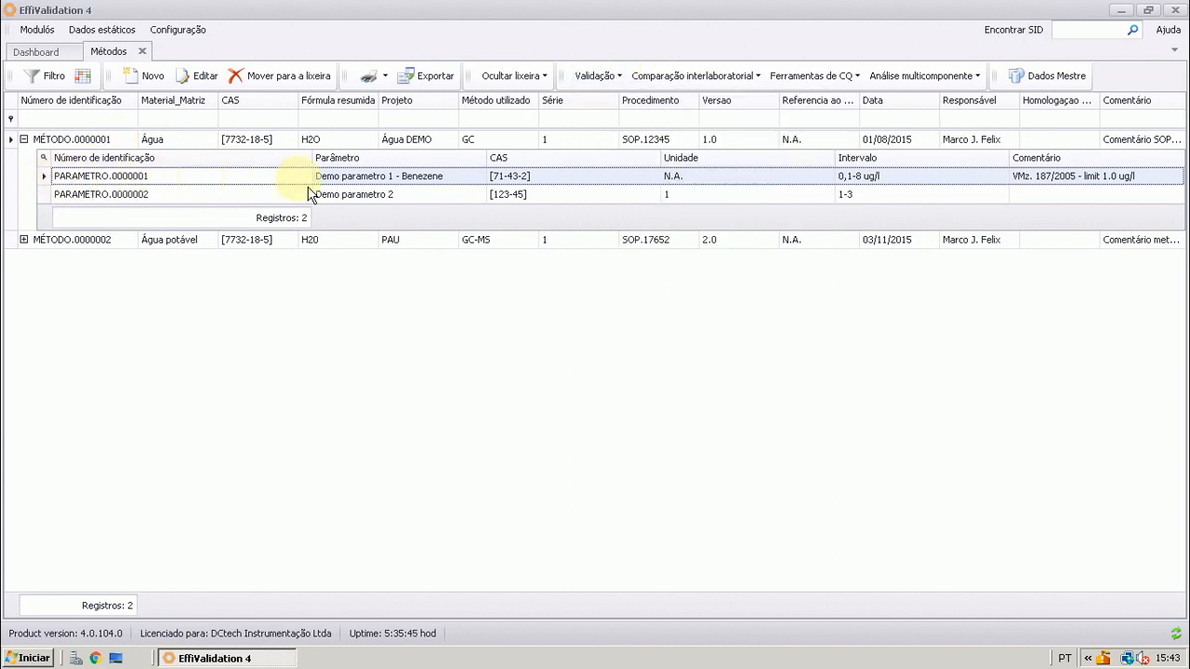
# View the exploratory validation worksheet for Repetibilidade, level by level from multiple measurements, and close it
pyautogui.click(621, 76)
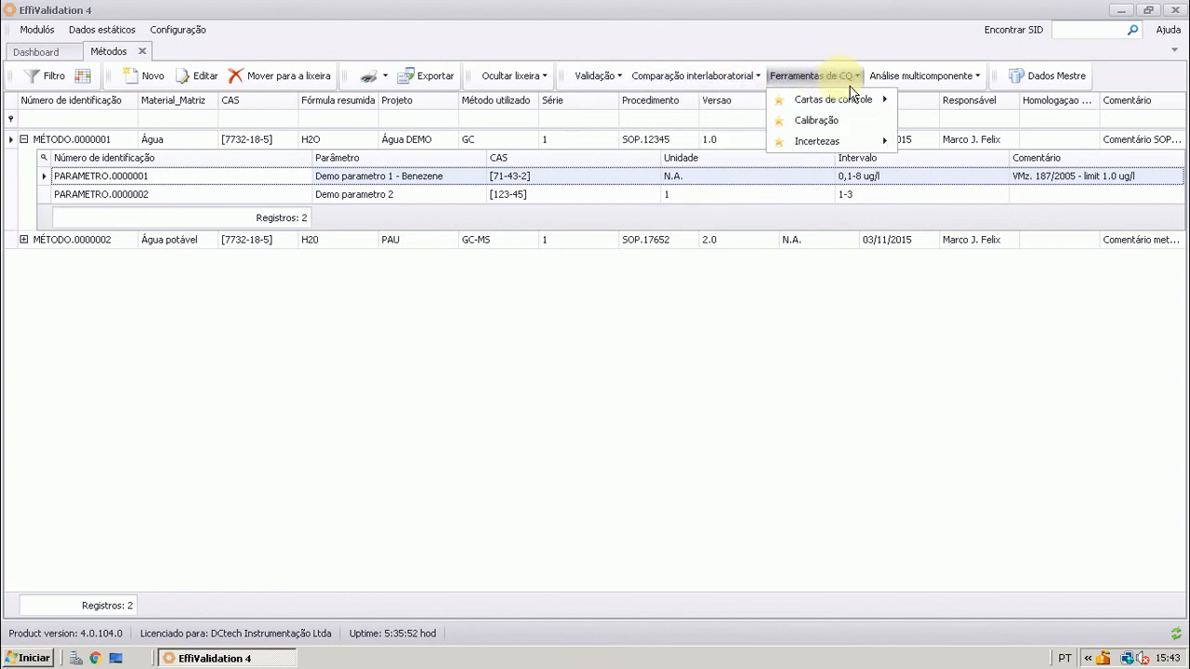
pyautogui.moveTo(629, 90)
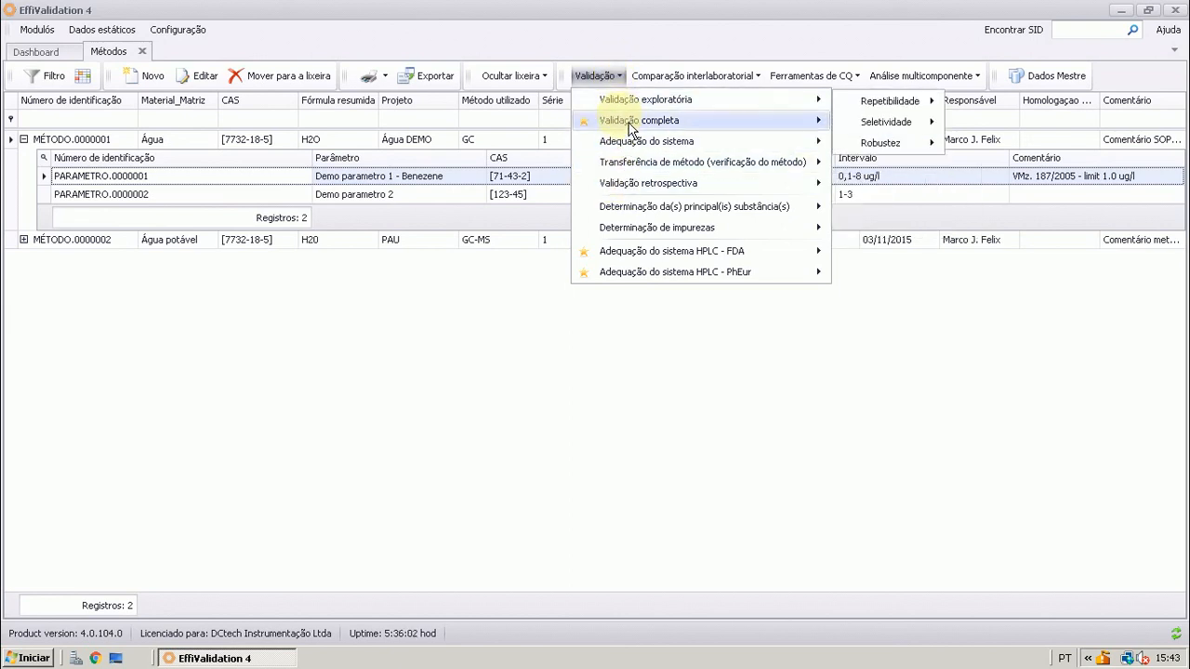
pyautogui.moveTo(631, 126)
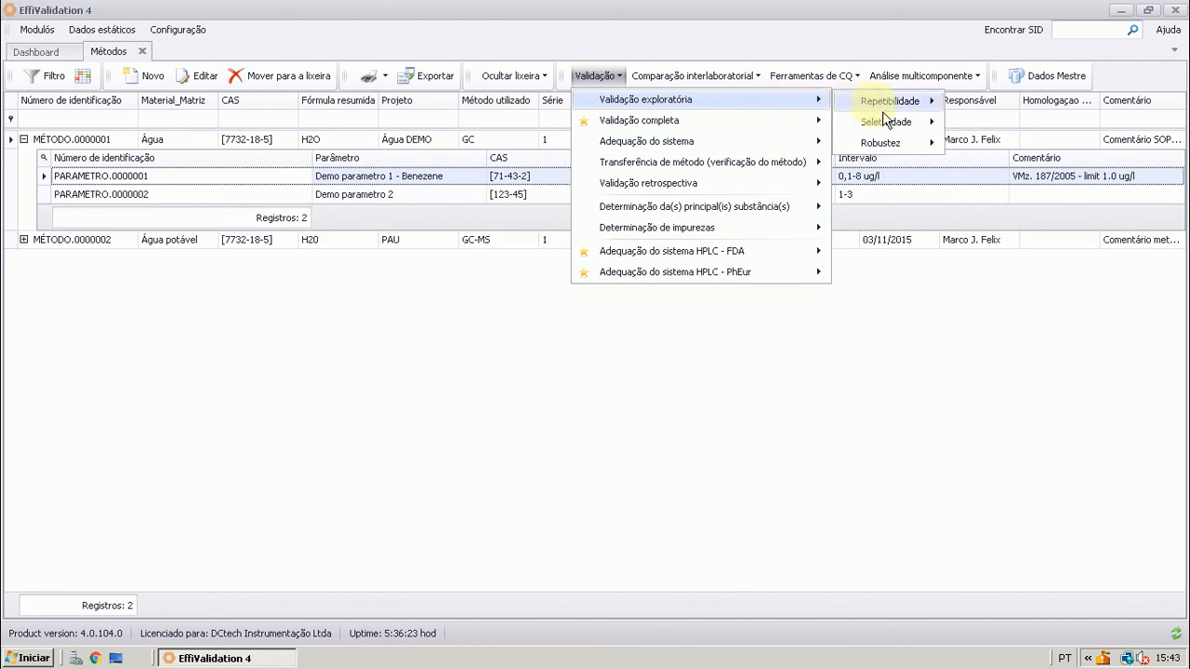
pyautogui.moveTo(888, 104)
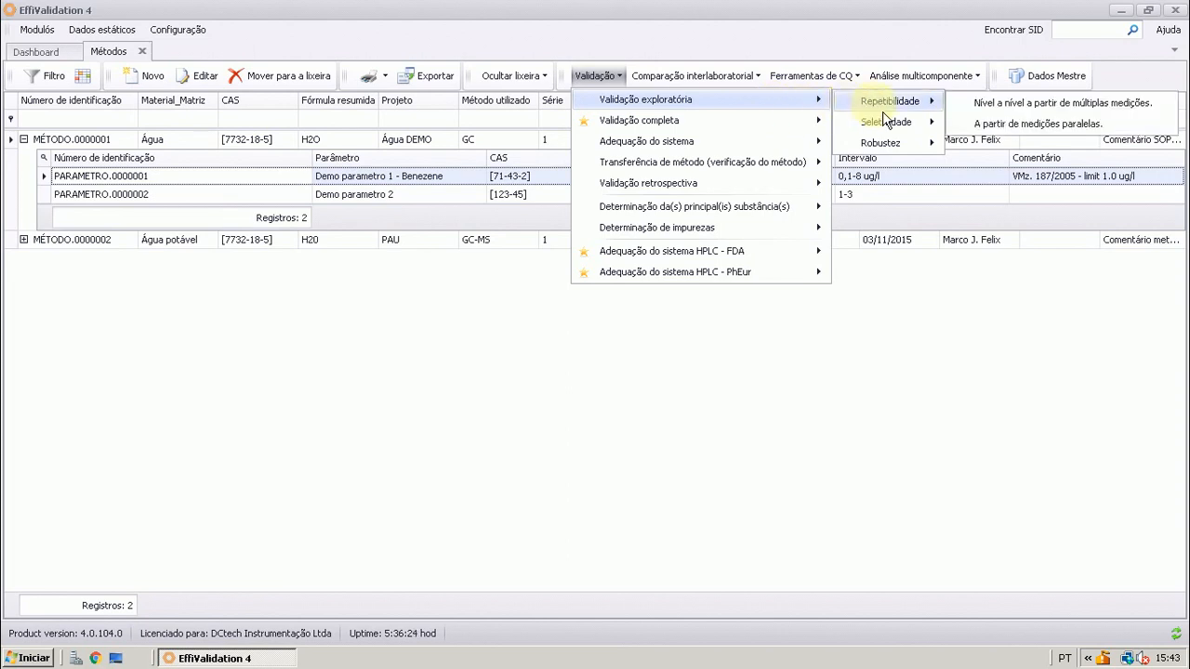
pyautogui.click(995, 112)
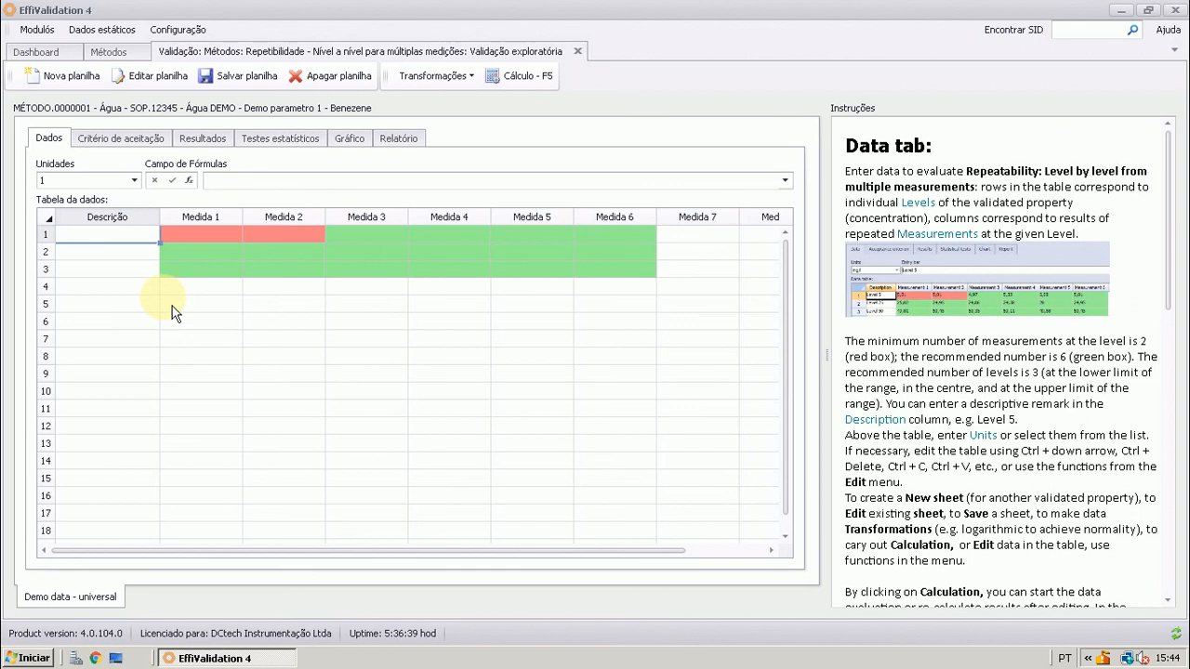
pyautogui.click(578, 53)
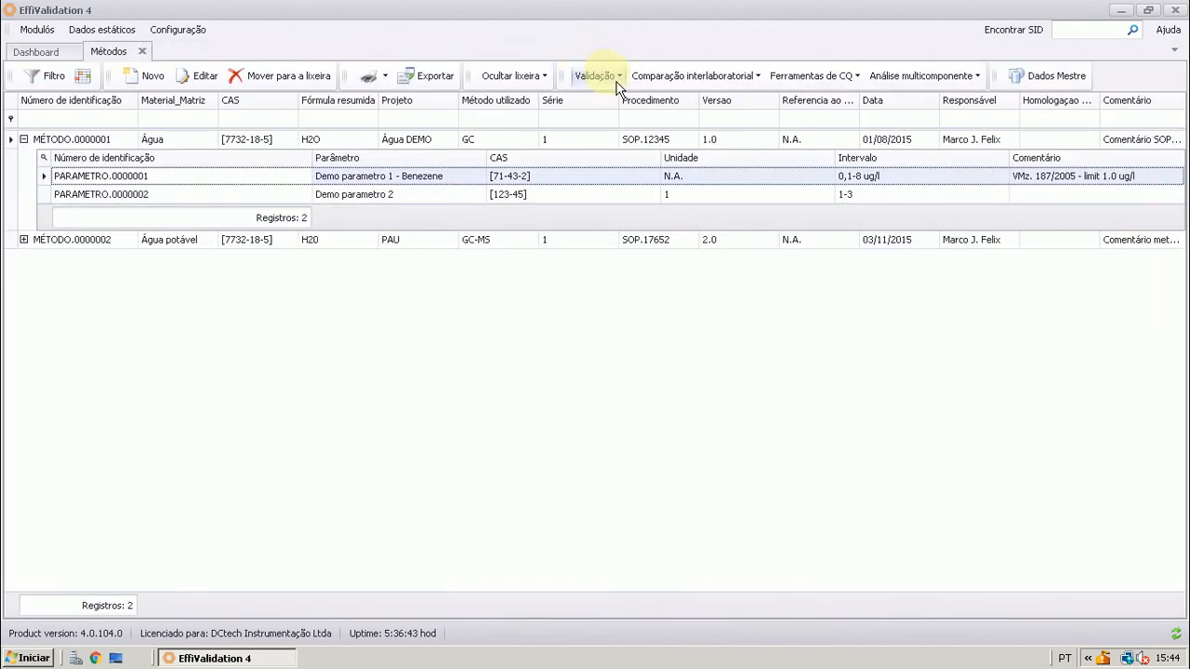
# Open the Seletividade worksheet comparing calibration curves under Validação completa for the selected parameter
pyautogui.click(617, 78)
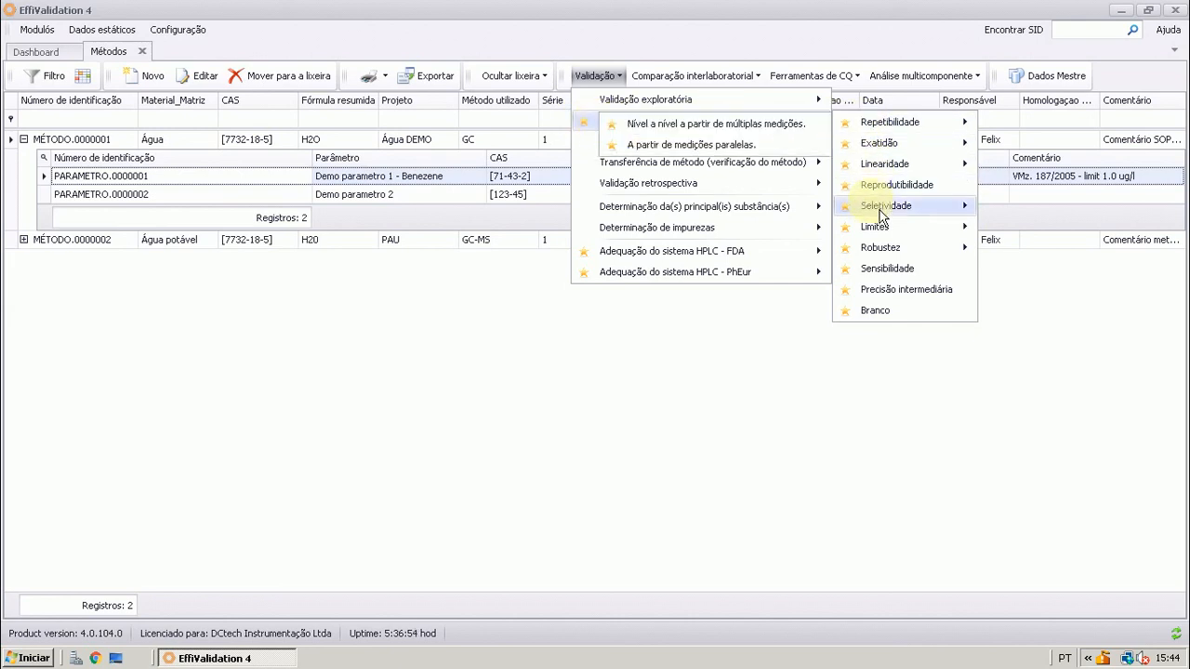
pyautogui.moveTo(881, 215)
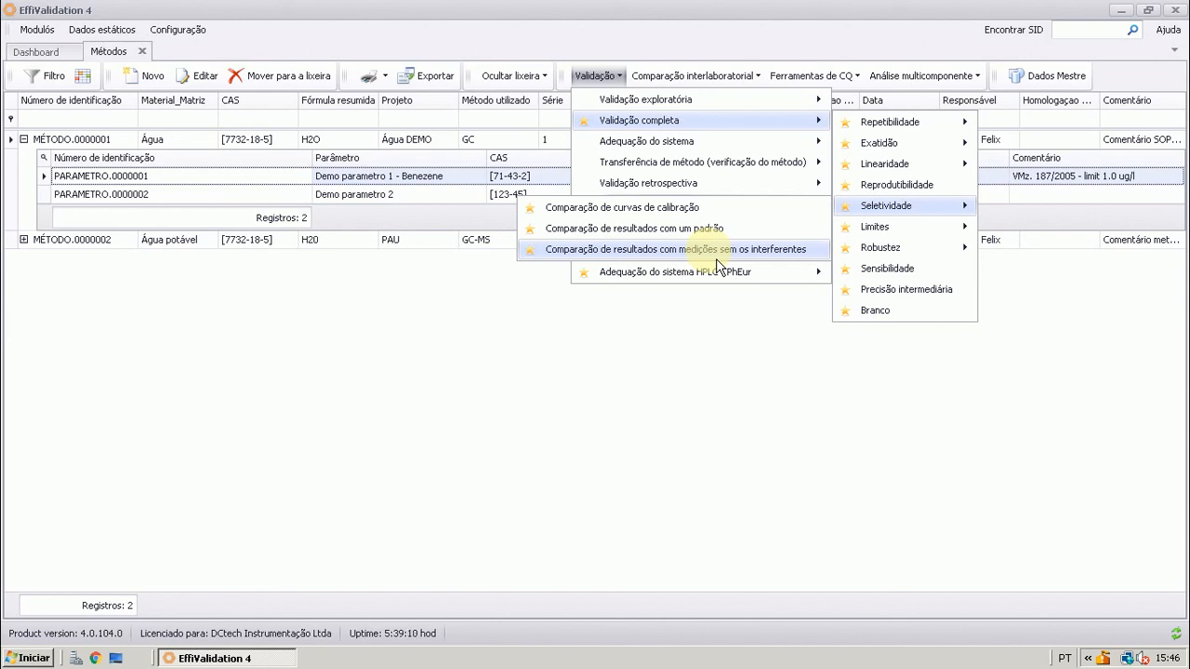
pyautogui.click(710, 211)
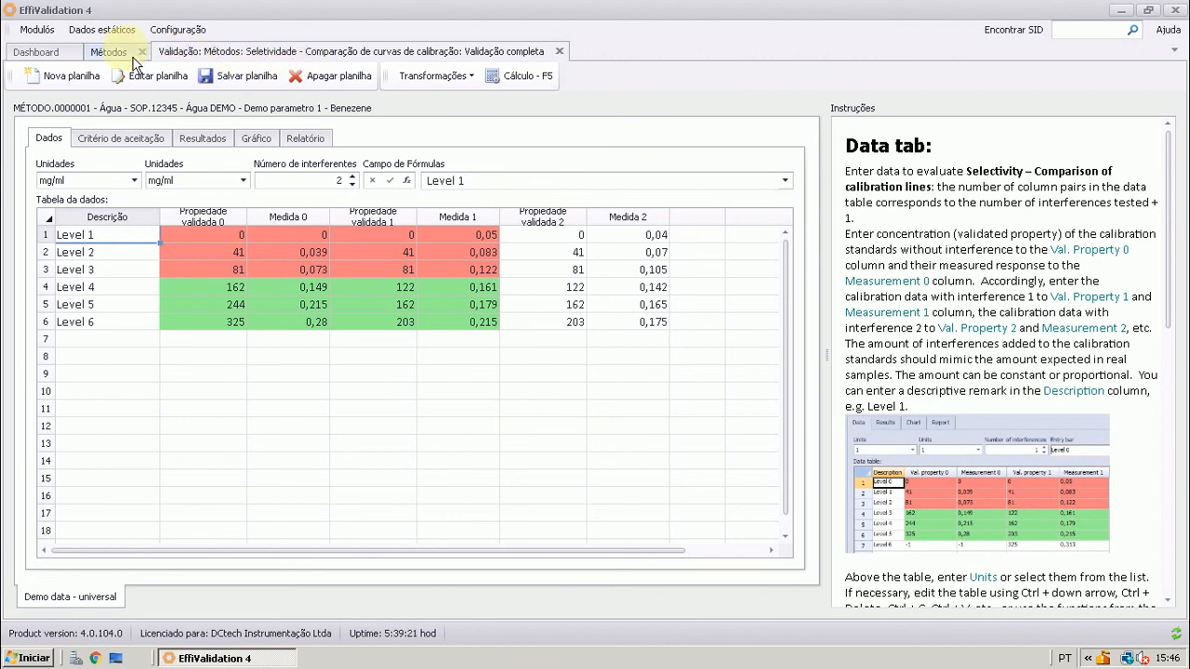
# Look through the open Dashboard, Métodos and Seletividade pages, and close the Seletividade page
pyautogui.click(106, 52)
pyautogui.click(71, 56)
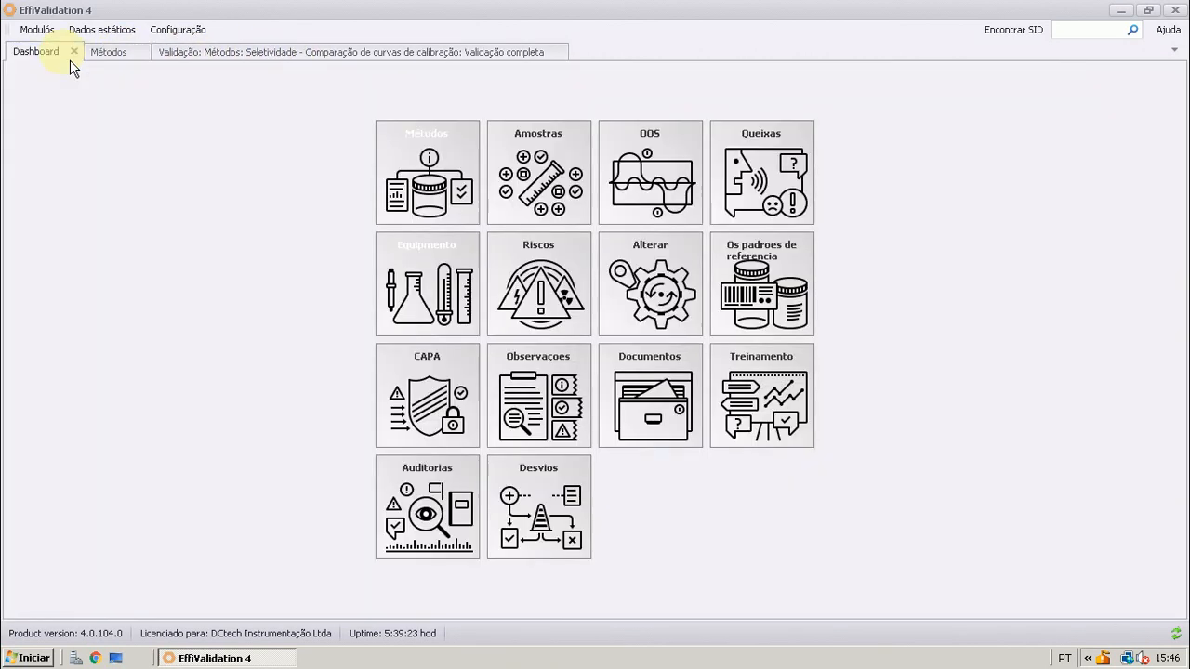
pyautogui.click(131, 57)
pyautogui.click(232, 52)
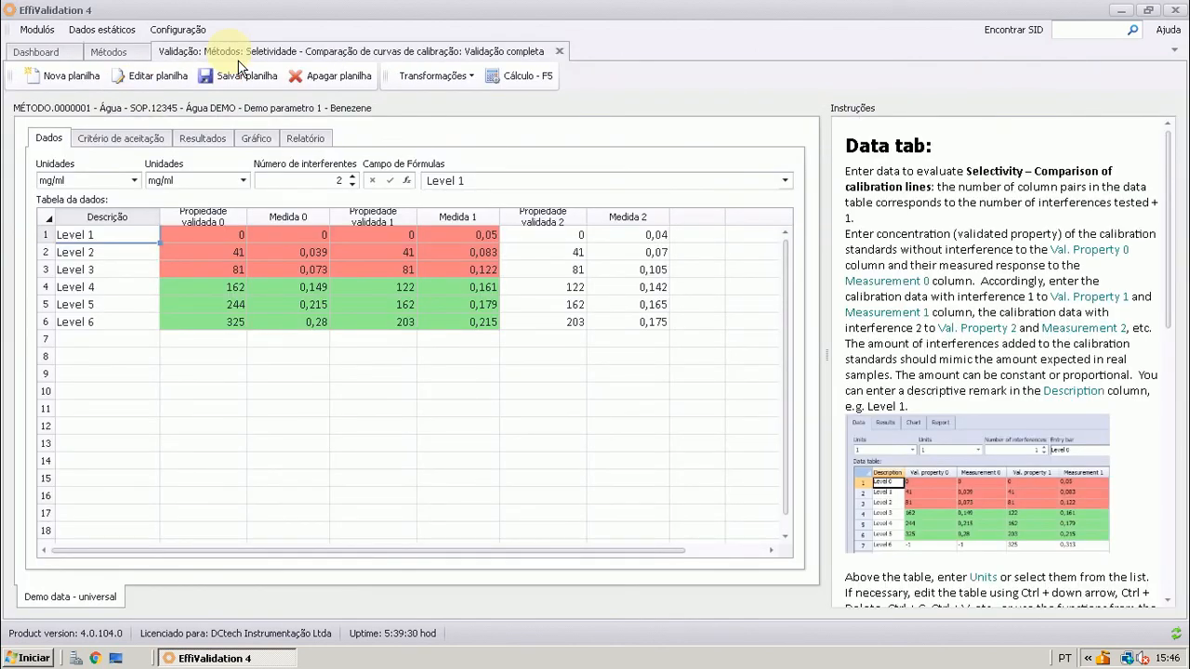
pyautogui.click(54, 61)
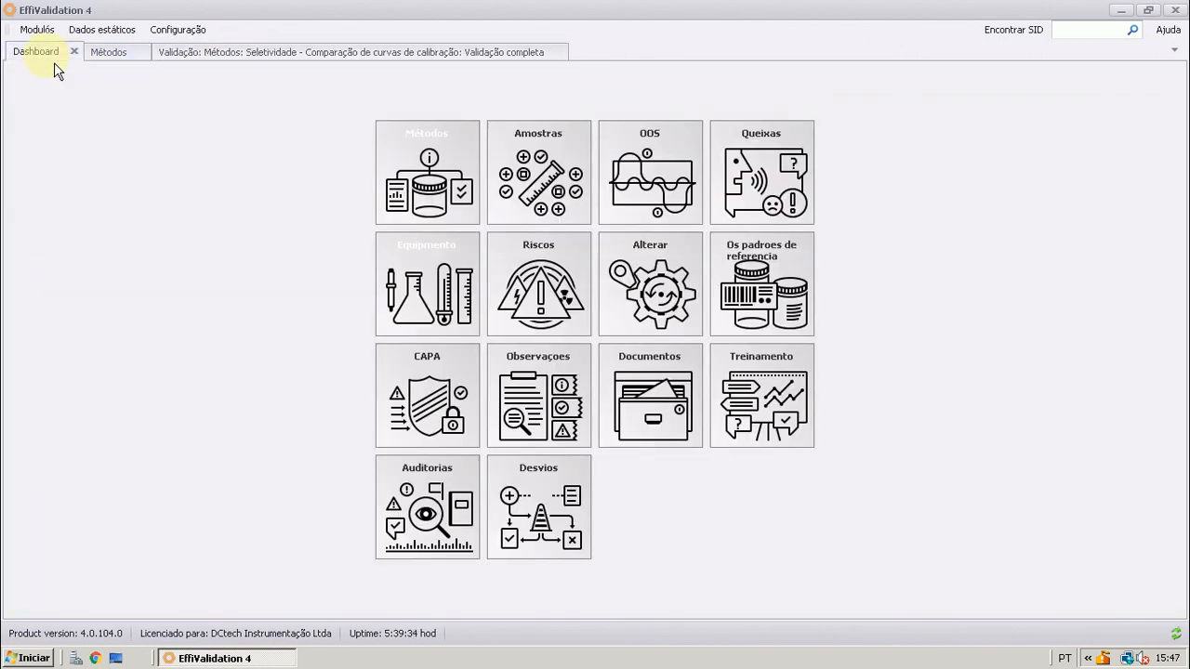
pyautogui.click(111, 61)
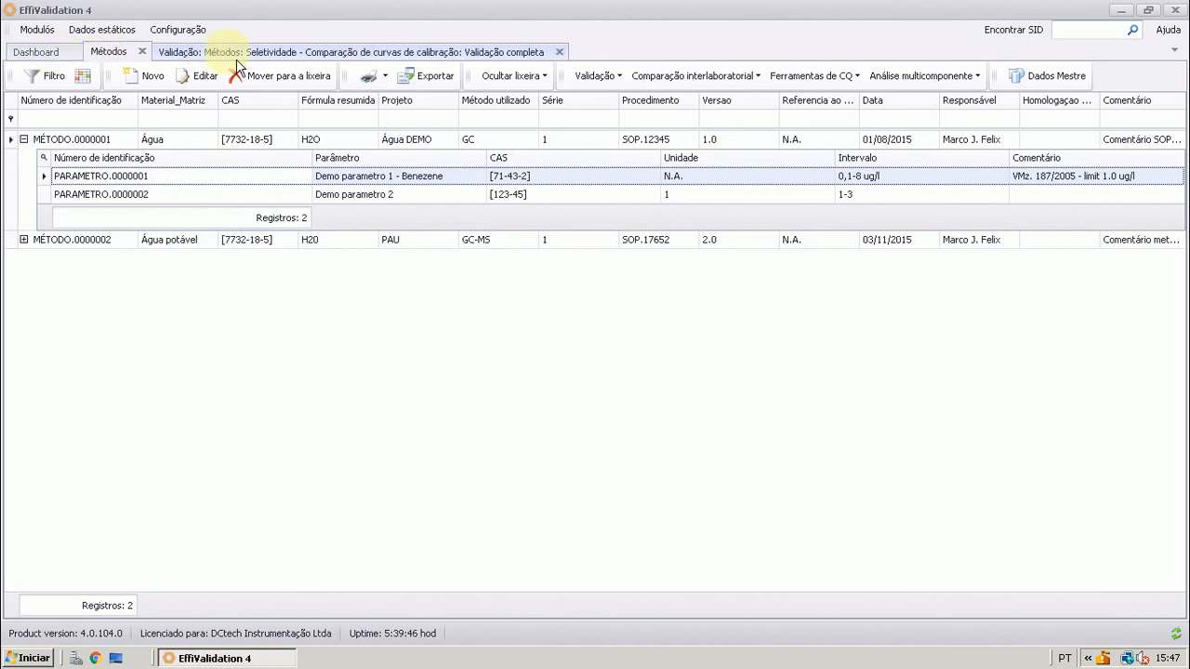
pyautogui.click(361, 58)
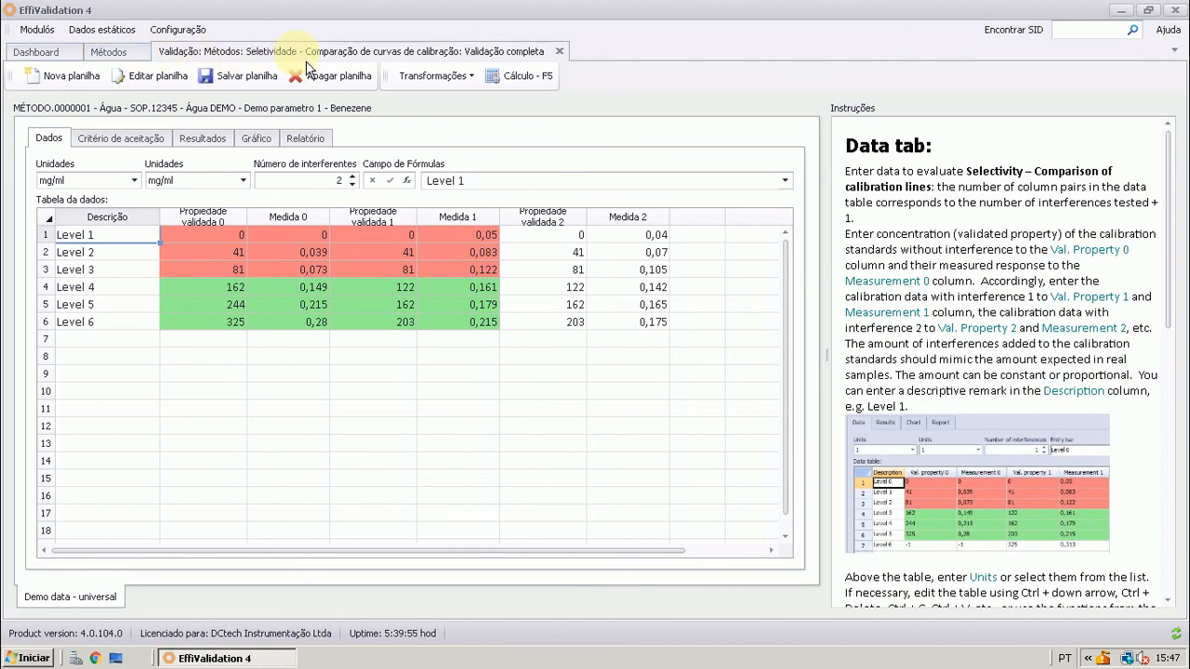
pyautogui.click(558, 51)
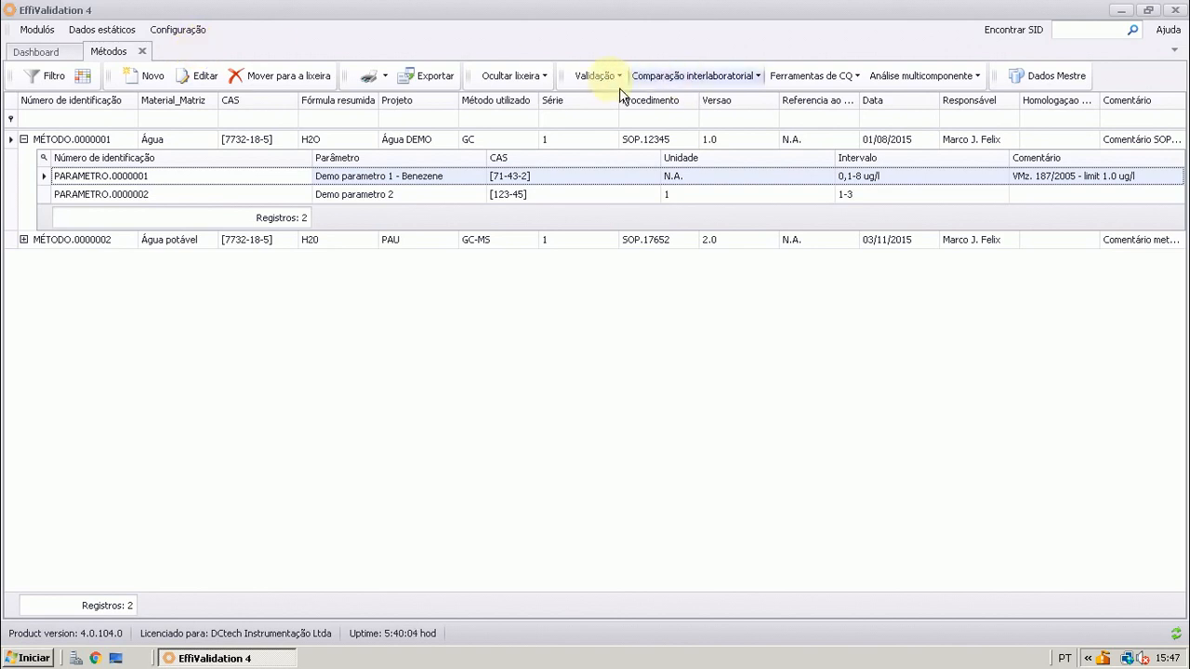
# Reopen Comparação de curvas de calibração for Seletividade under Validação completa
pyautogui.click(595, 76)
pyautogui.click(641, 126)
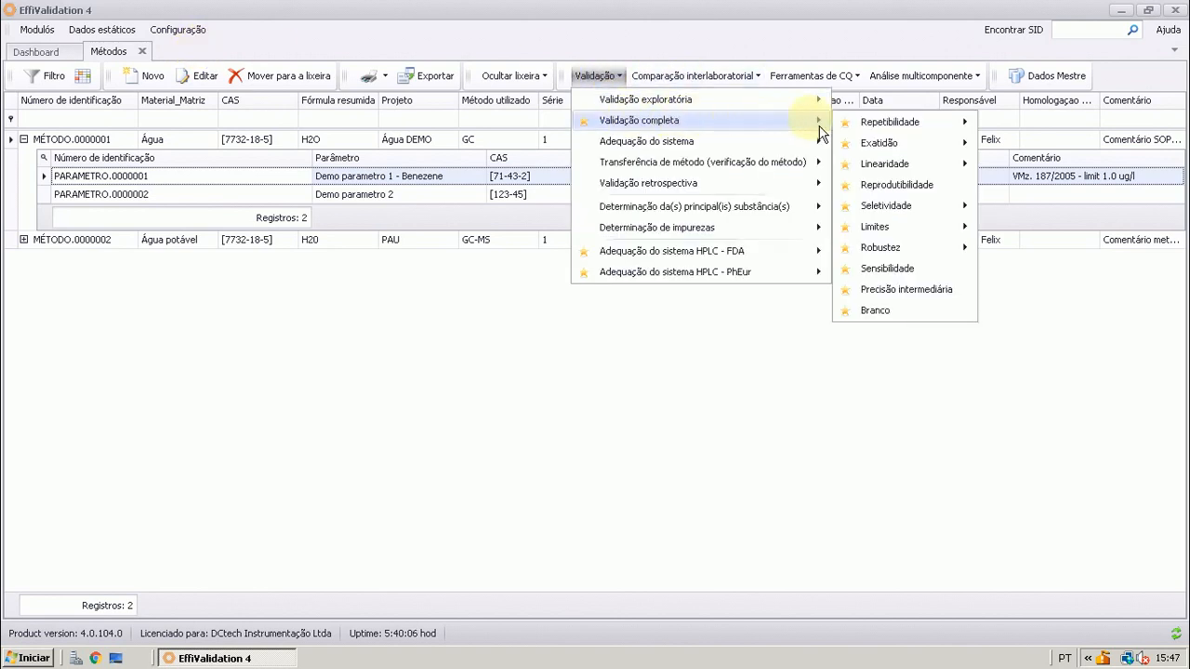
pyautogui.moveTo(840, 215)
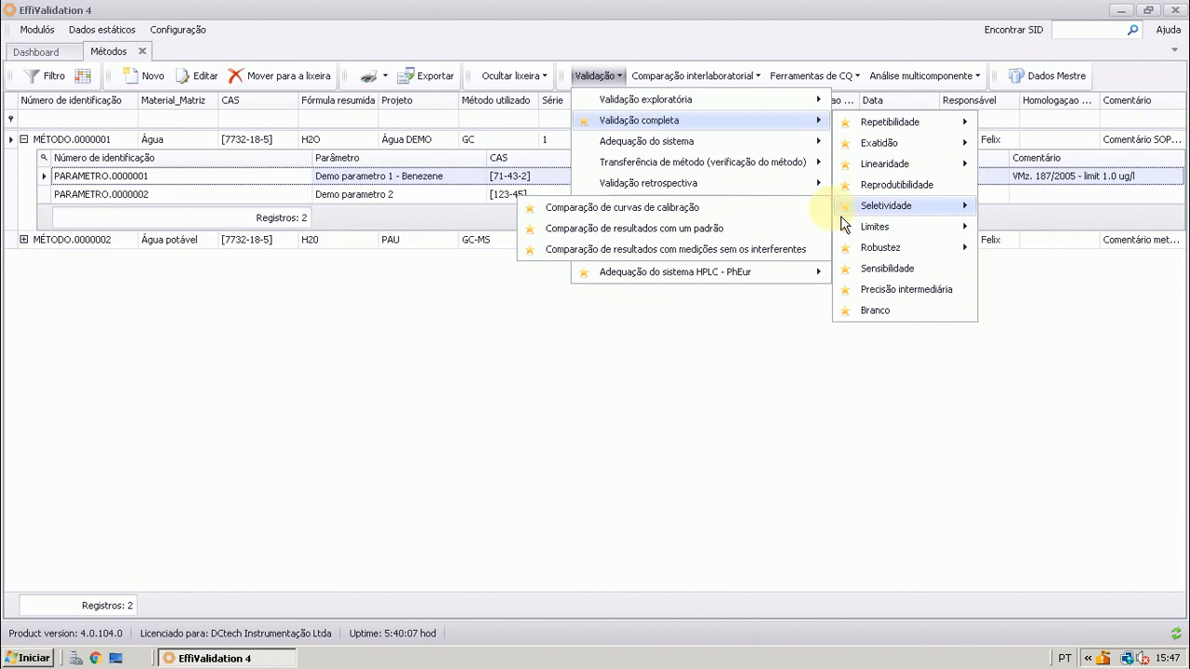
pyautogui.click(697, 208)
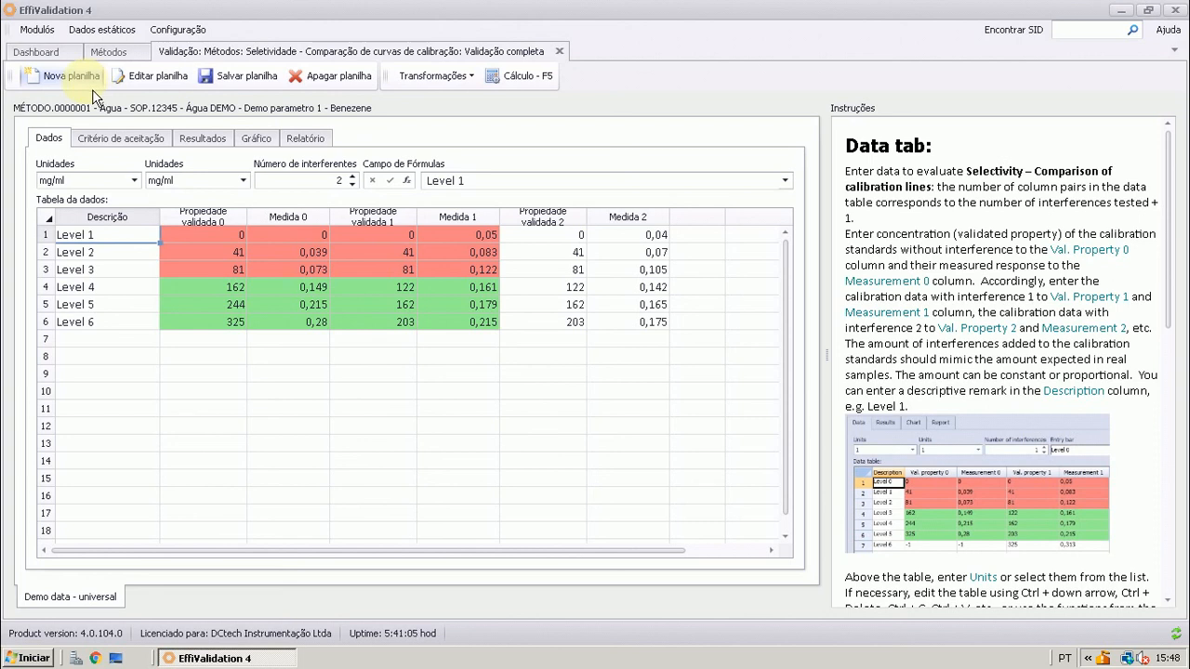
# Inspect the name and note fields of the Demo data - universal sheet, and close them without saving
pyautogui.click(160, 82)
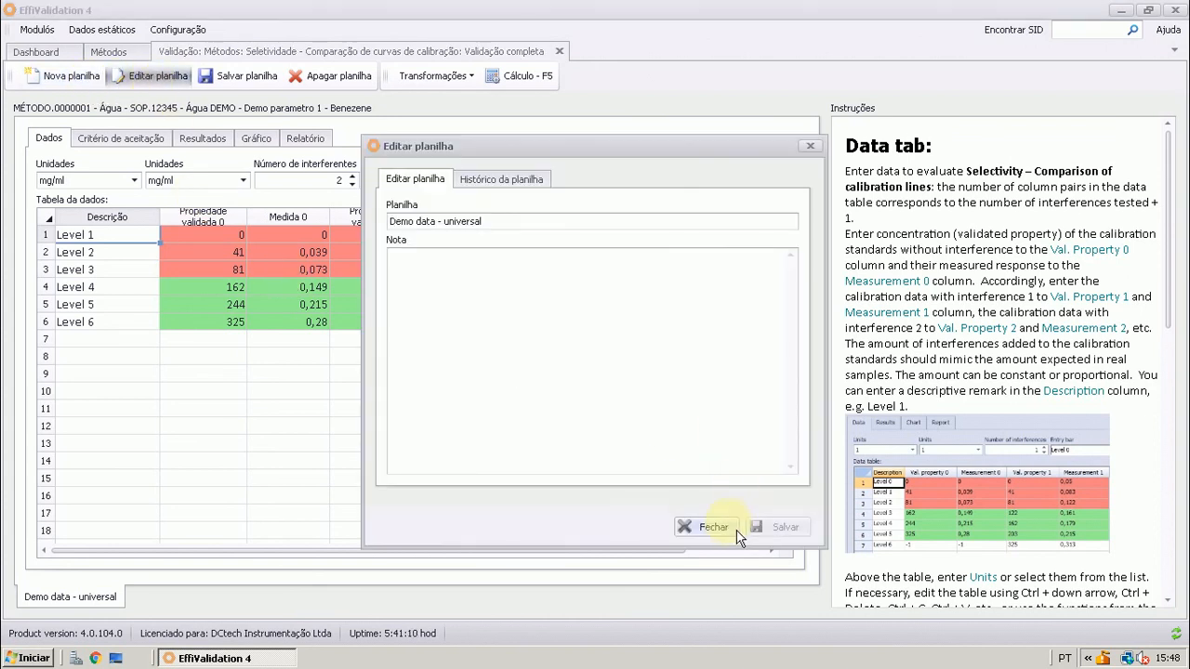
pyautogui.tripleClick(423, 223)
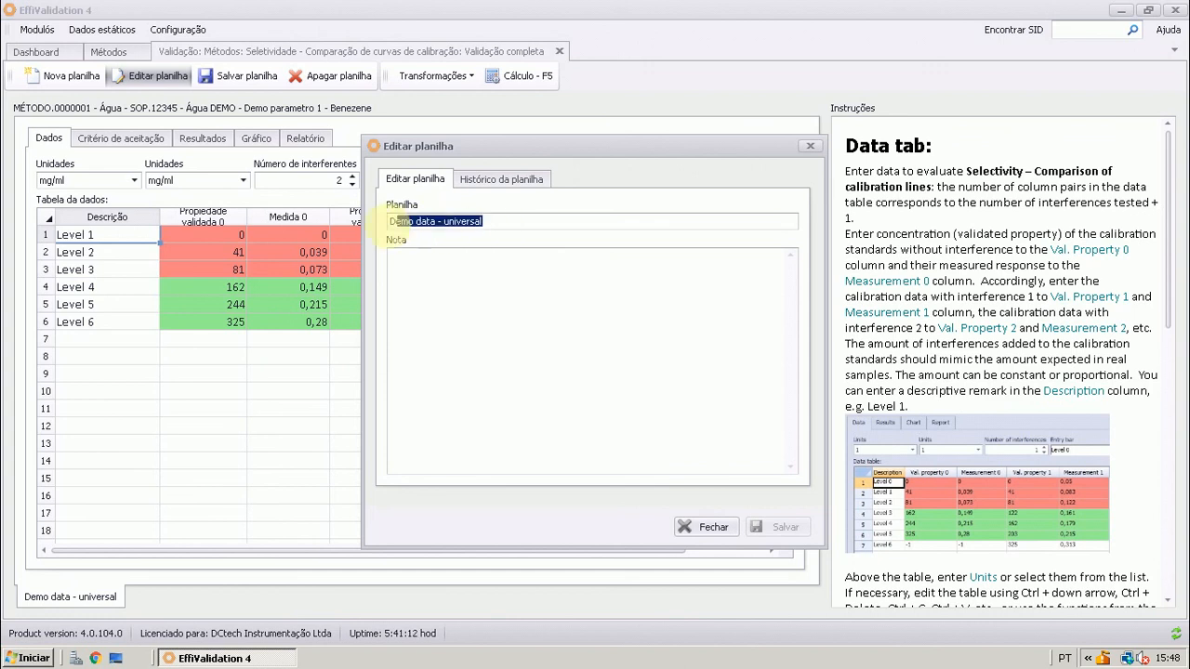
pyautogui.click(704, 527)
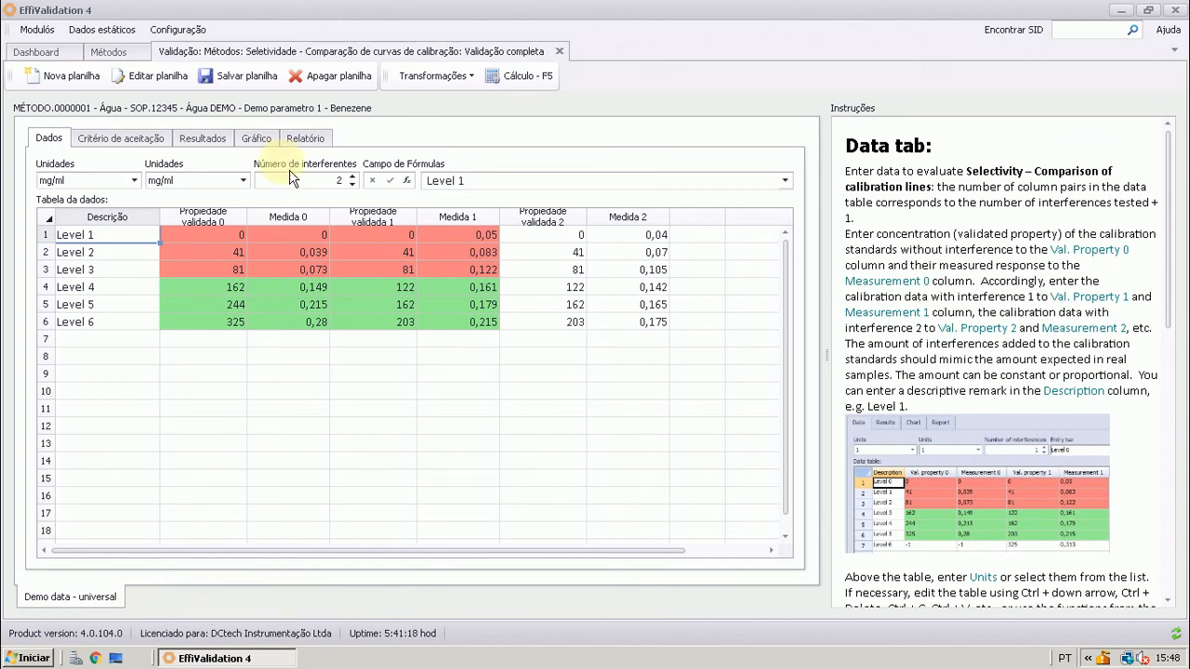
# Add two new blank sheets to the Seletividade validation, view them, and return to the Demo data - universal sheet
pyautogui.click(96, 84)
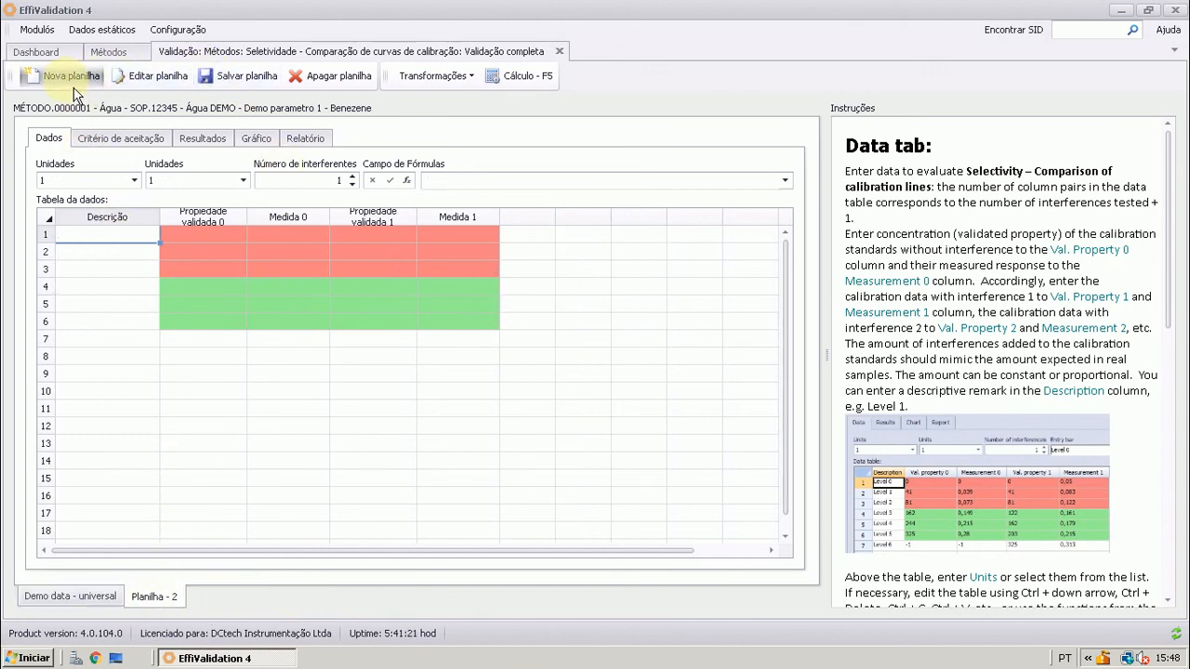
pyautogui.click(39, 78)
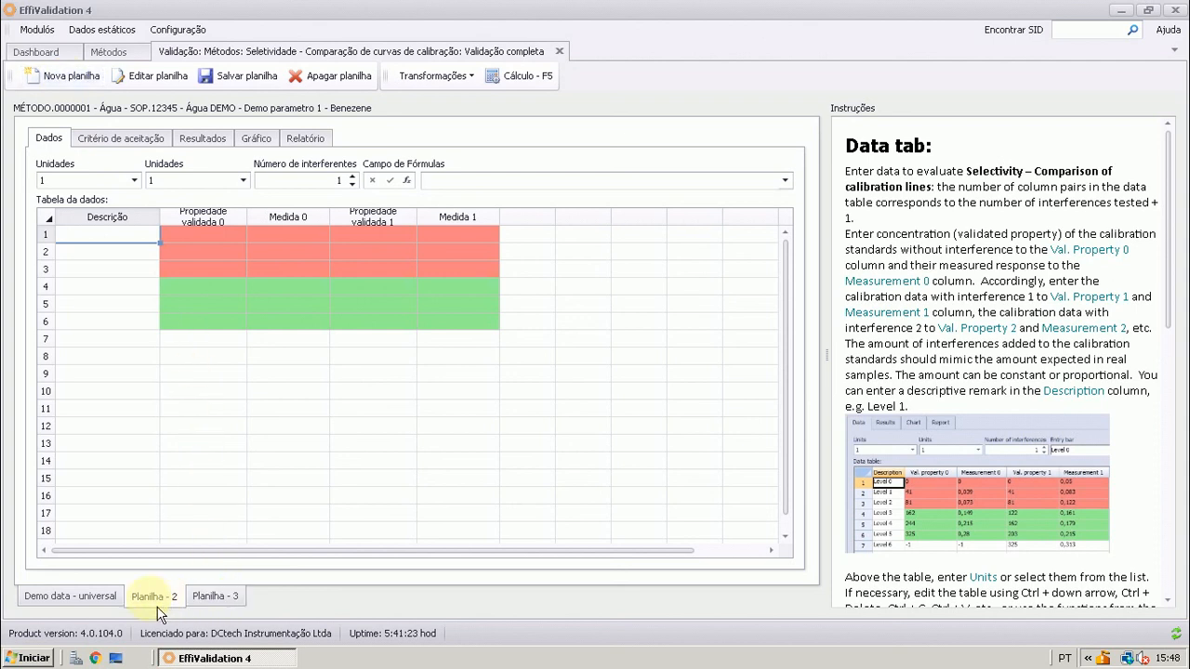
pyautogui.click(102, 602)
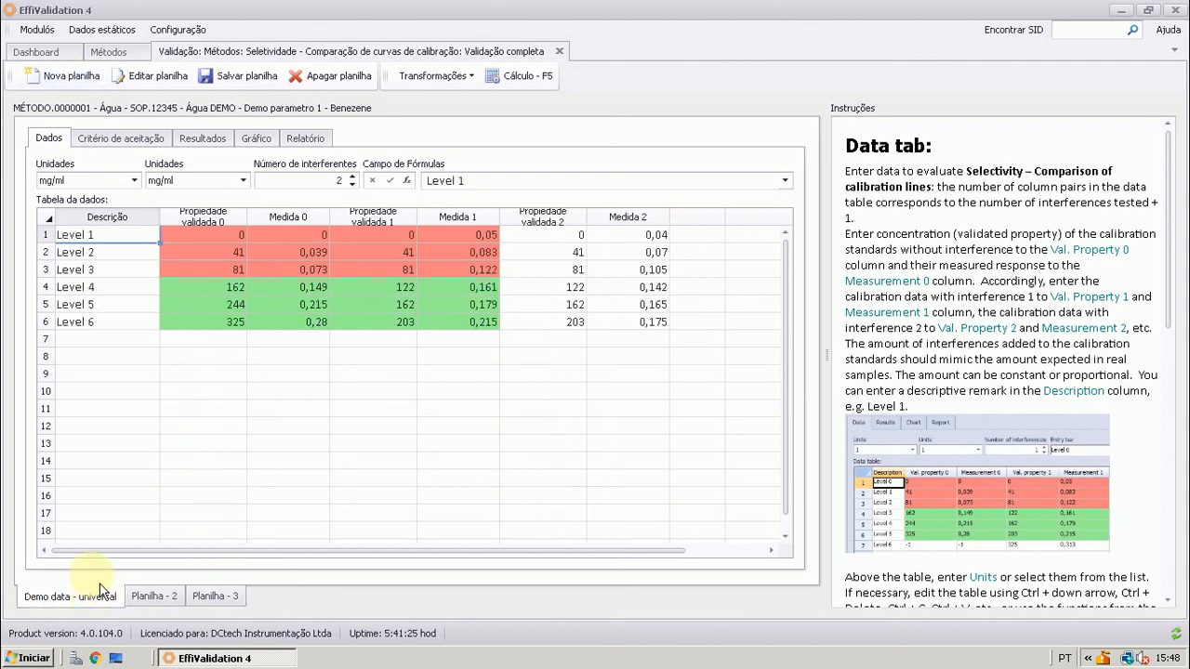
pyautogui.click(139, 597)
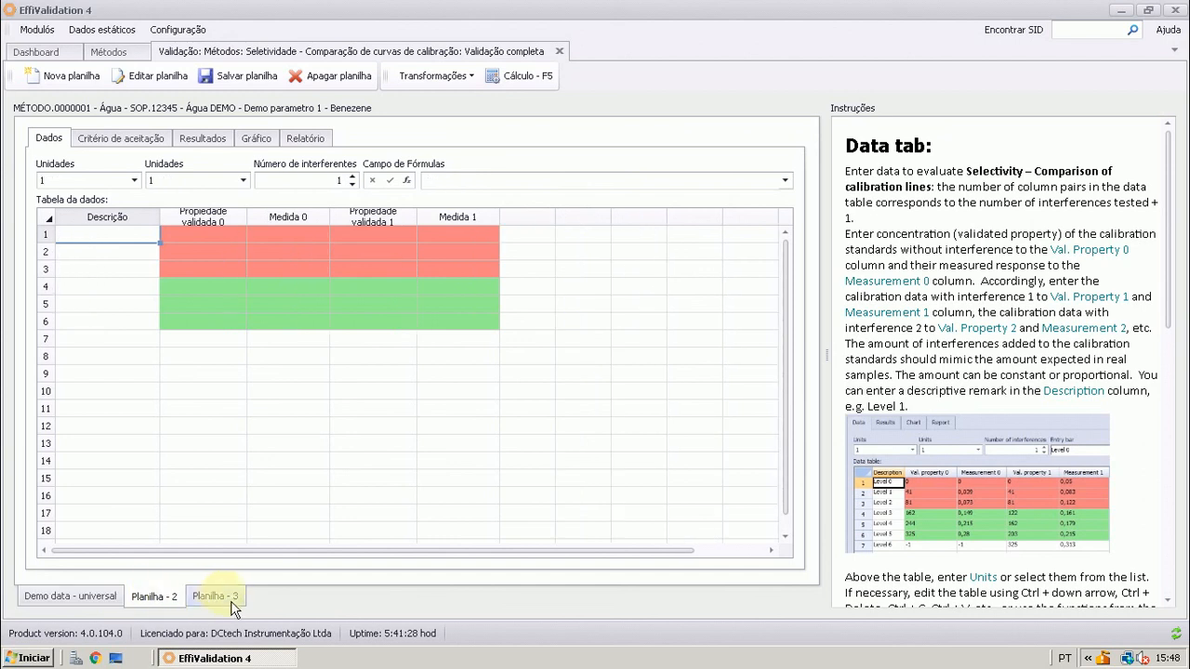
pyautogui.click(234, 601)
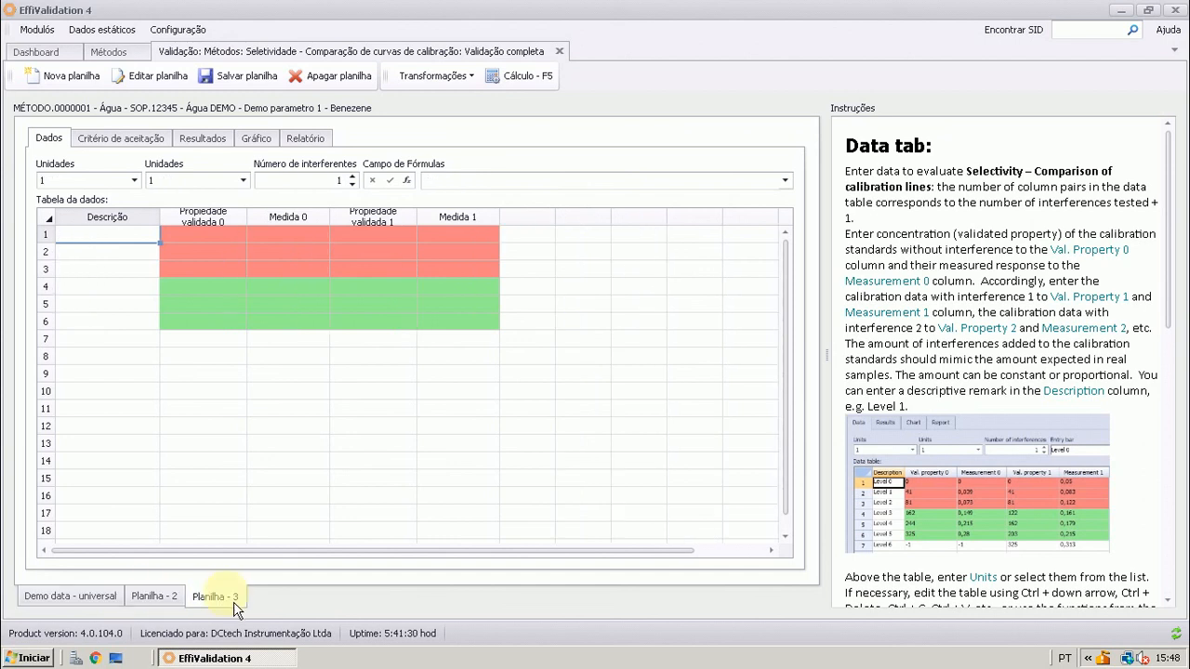
pyautogui.click(136, 601)
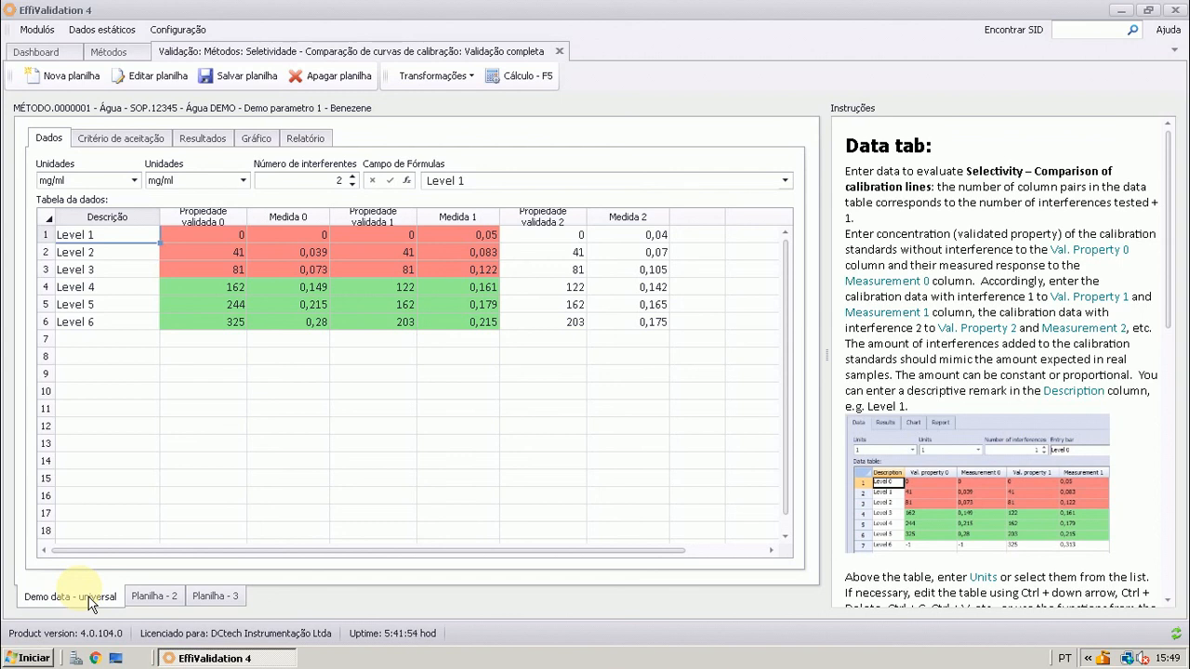
# View the blank Planilha - 2 and Planilha - 3 sheets and return to the Demo data - universal sheet
pyautogui.click(167, 606)
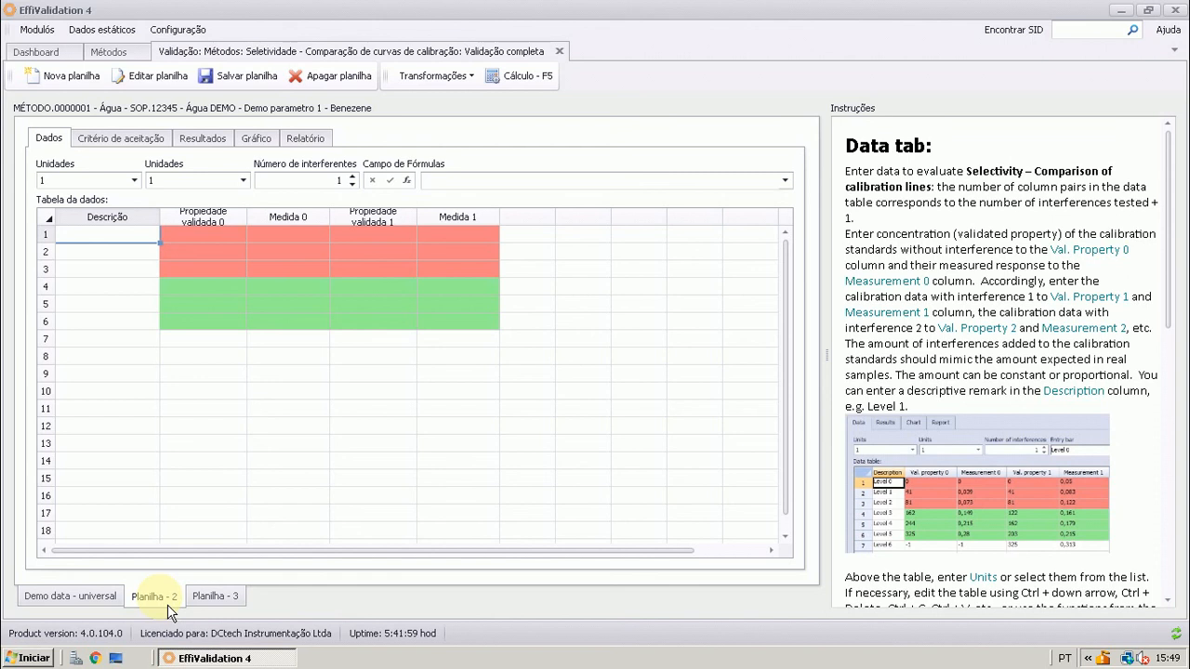
pyautogui.click(218, 600)
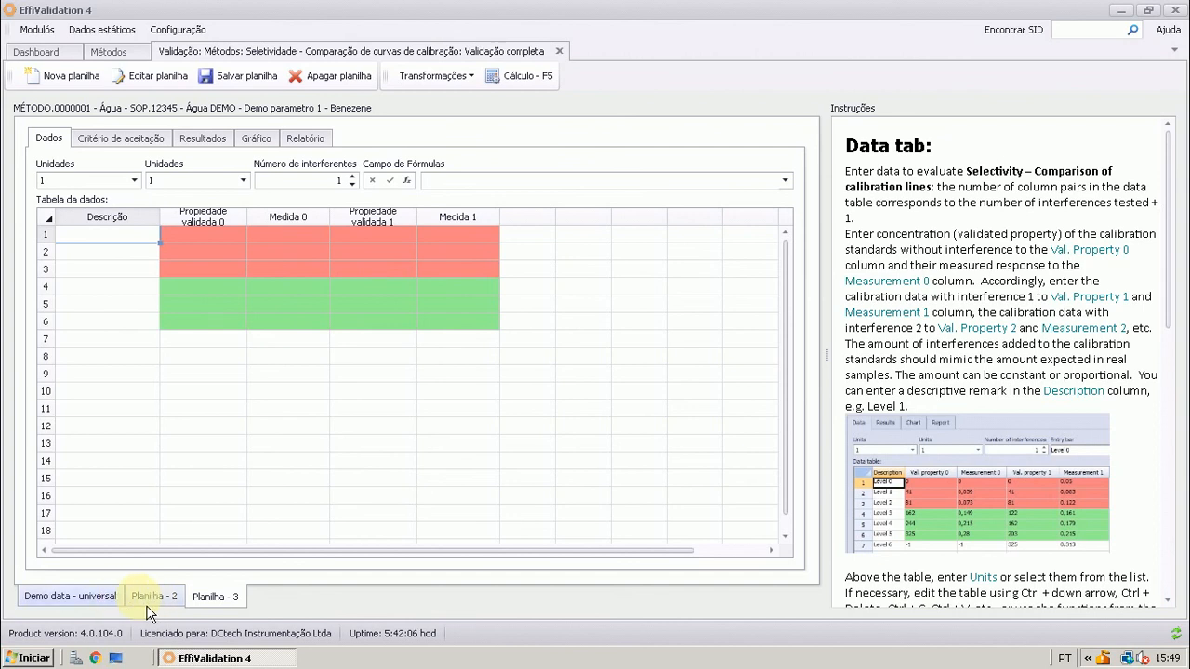
pyautogui.click(114, 600)
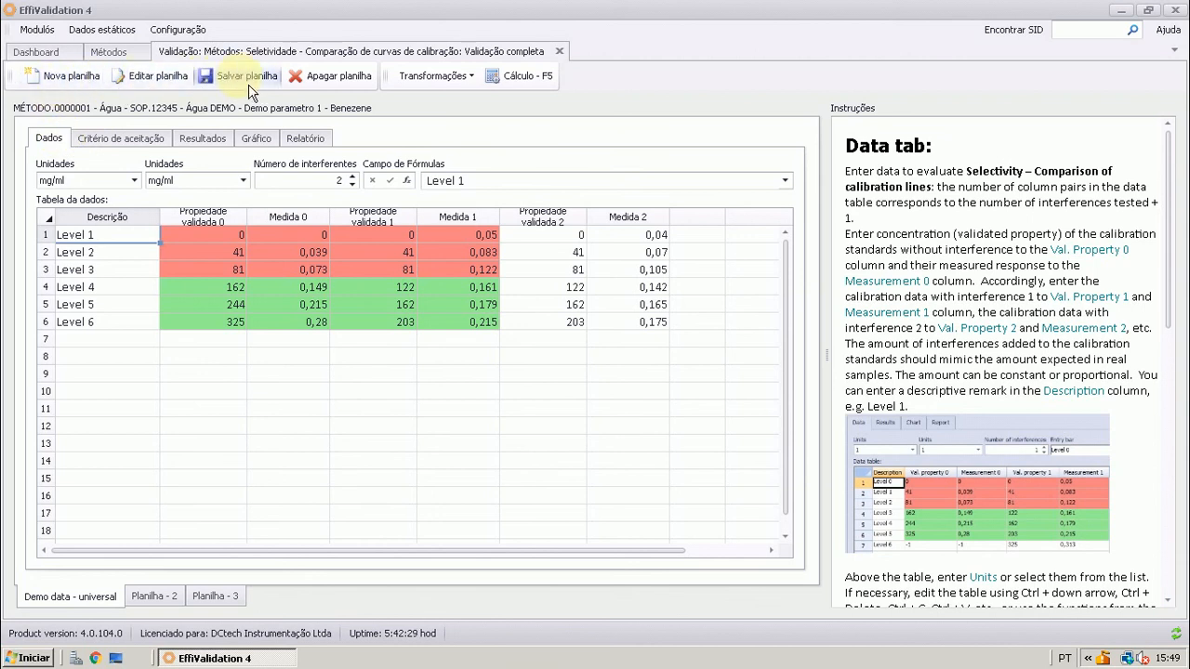
# Delete the blank sheets Planilha - 3 and Planilha - 2 from the Seletividade validation
pyautogui.click(237, 600)
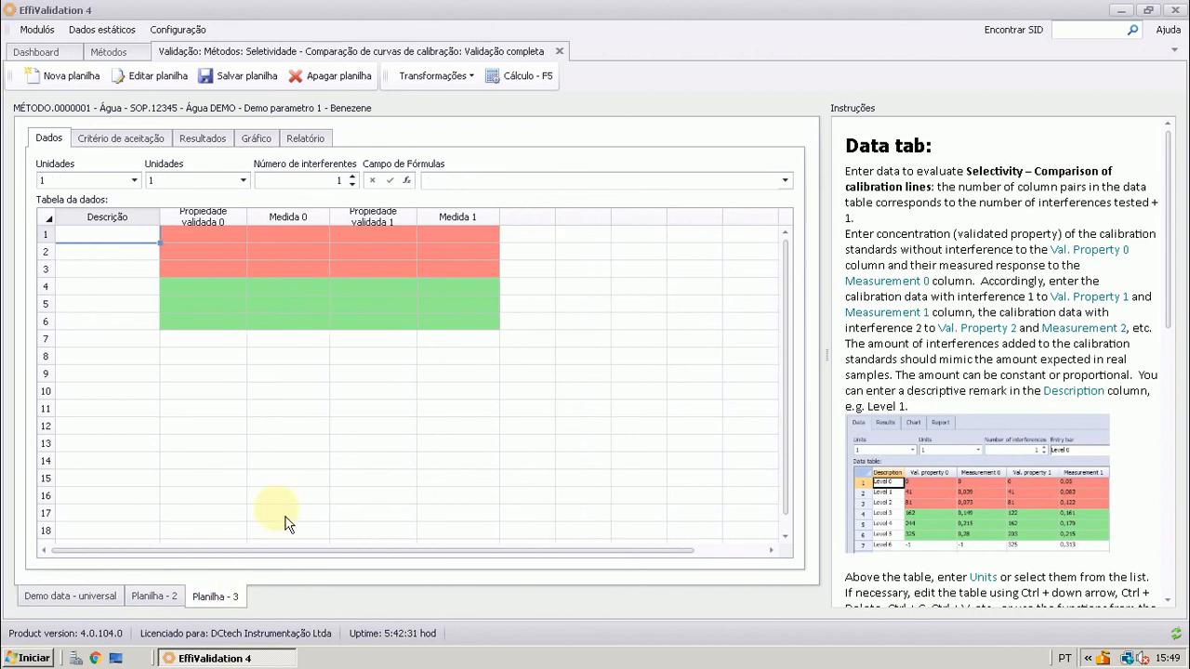
pyautogui.click(346, 76)
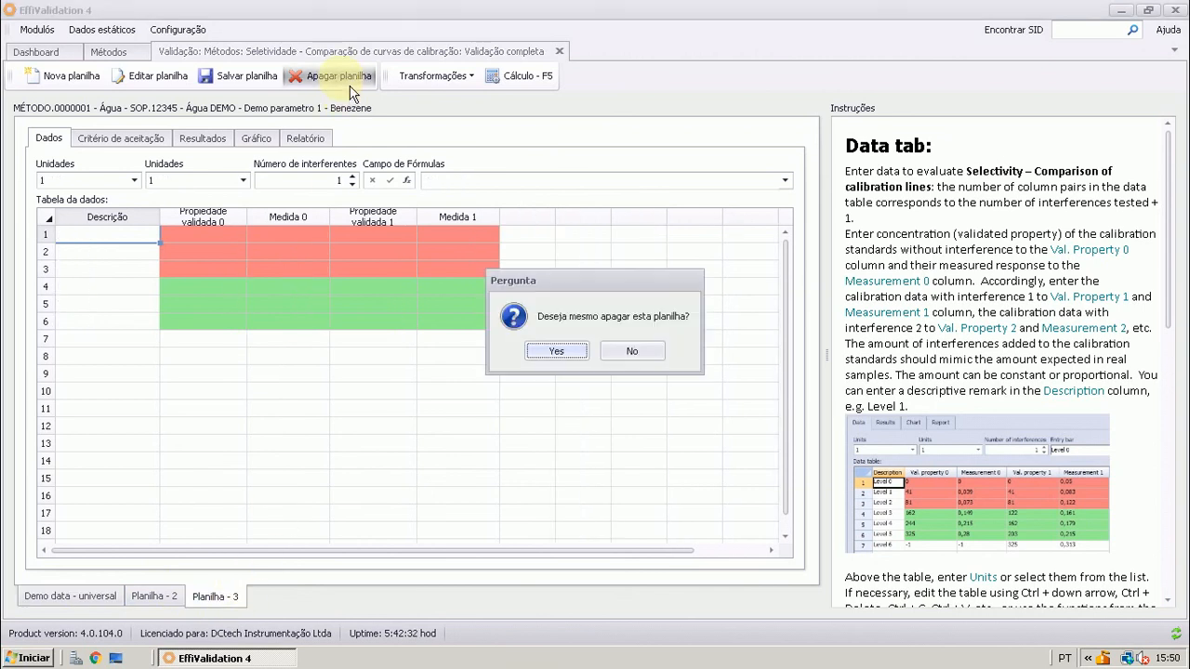
pyautogui.click(555, 351)
pyautogui.click(158, 598)
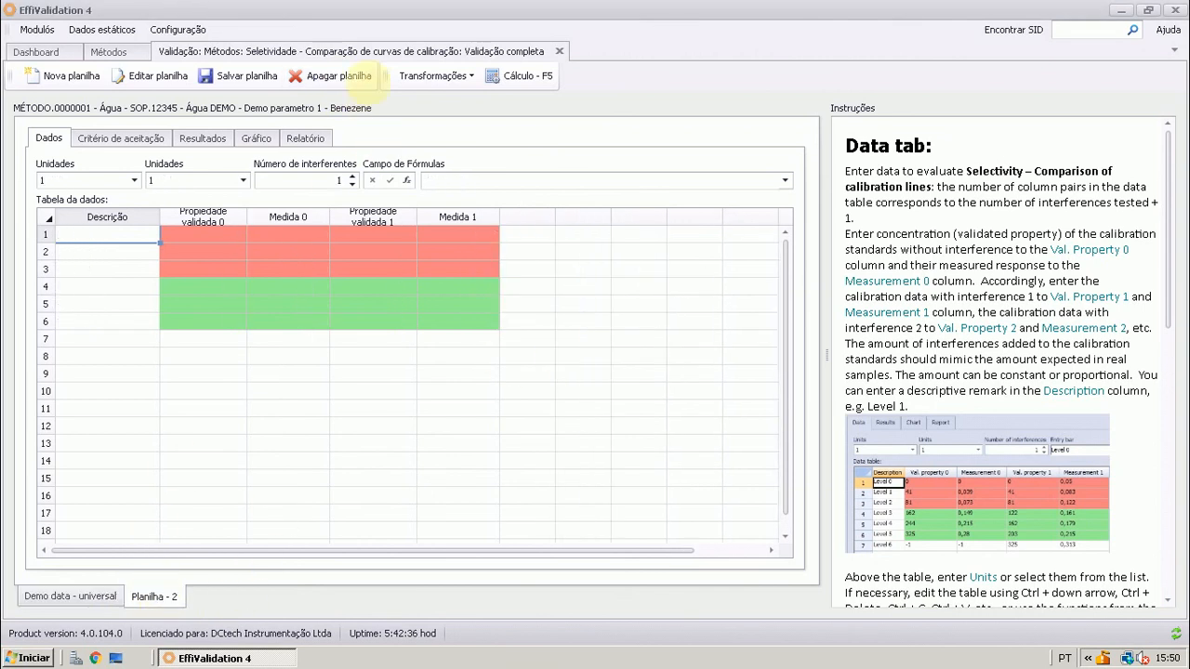
pyautogui.click(354, 78)
pyautogui.click(564, 364)
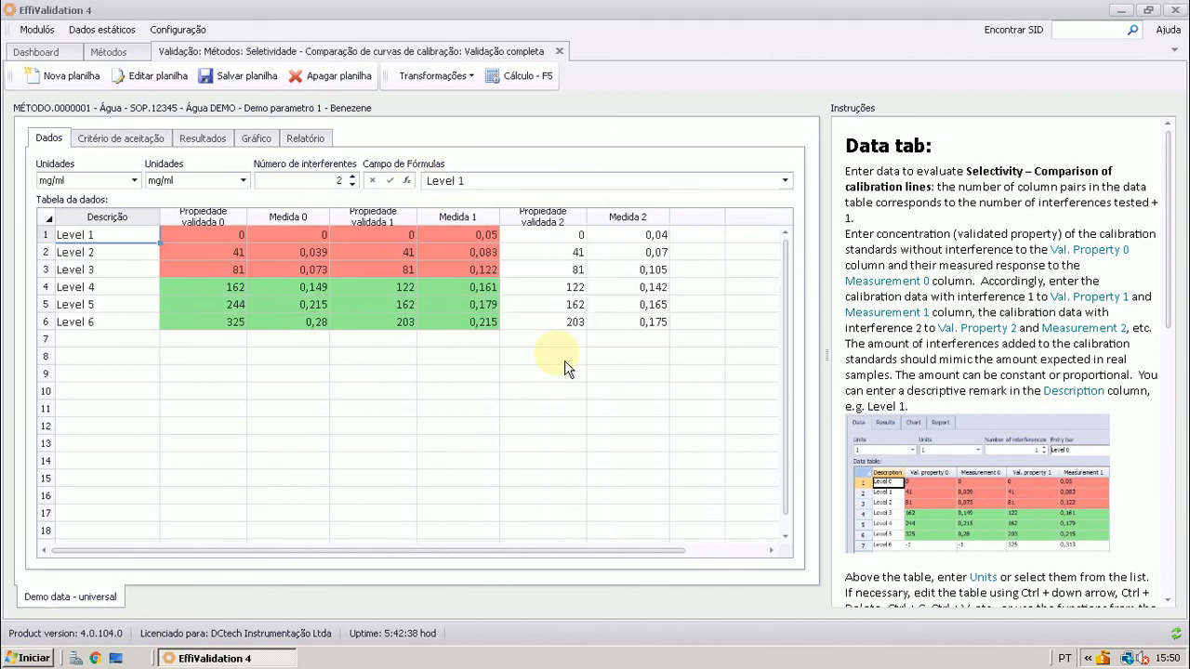
# Look over the available data transformations and read the Data tab instructions on entering concentrations without interference
pyautogui.click(435, 76)
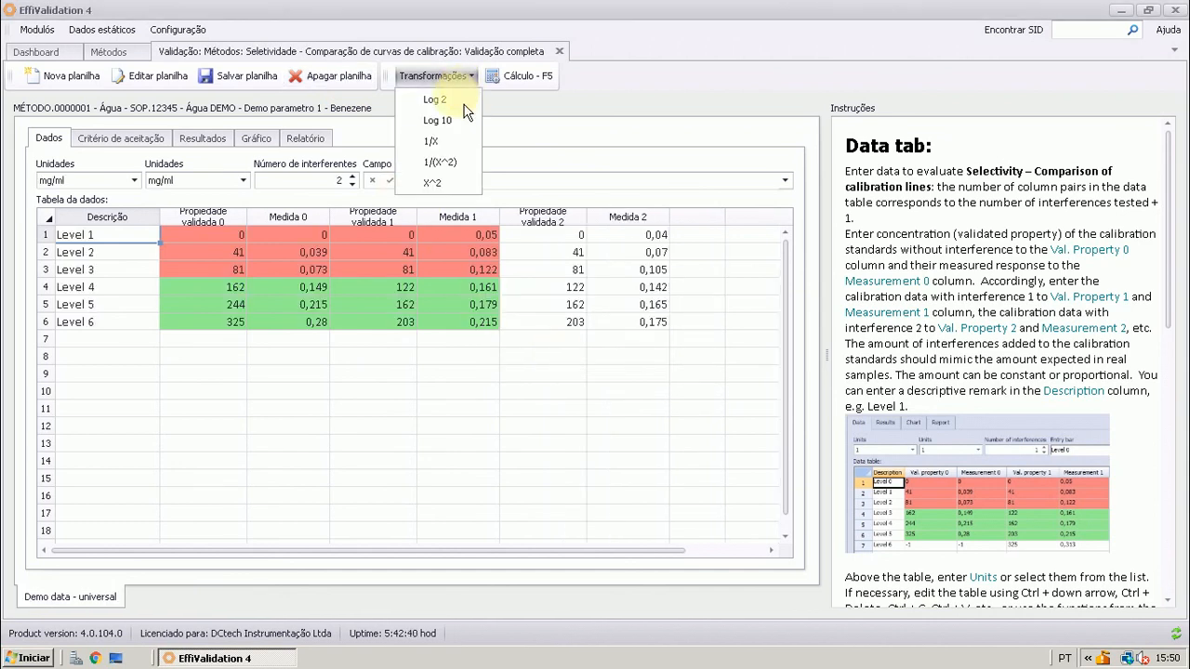
pyautogui.click(529, 94)
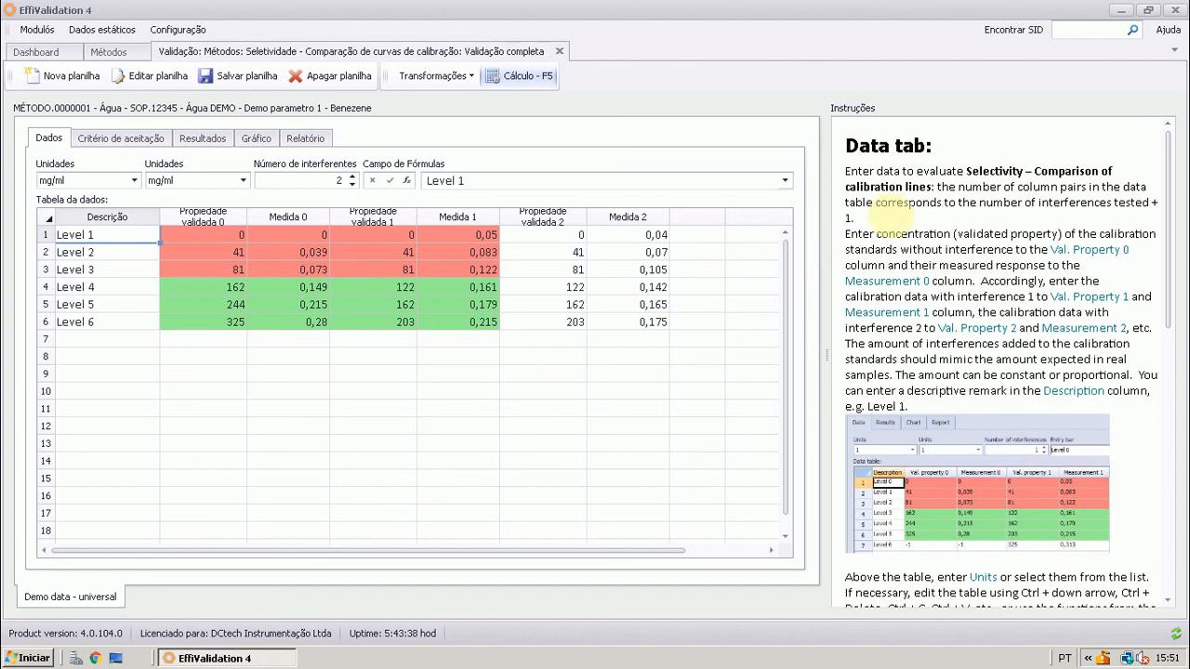
pyautogui.moveTo(849, 171); pyautogui.dragTo(980, 175)
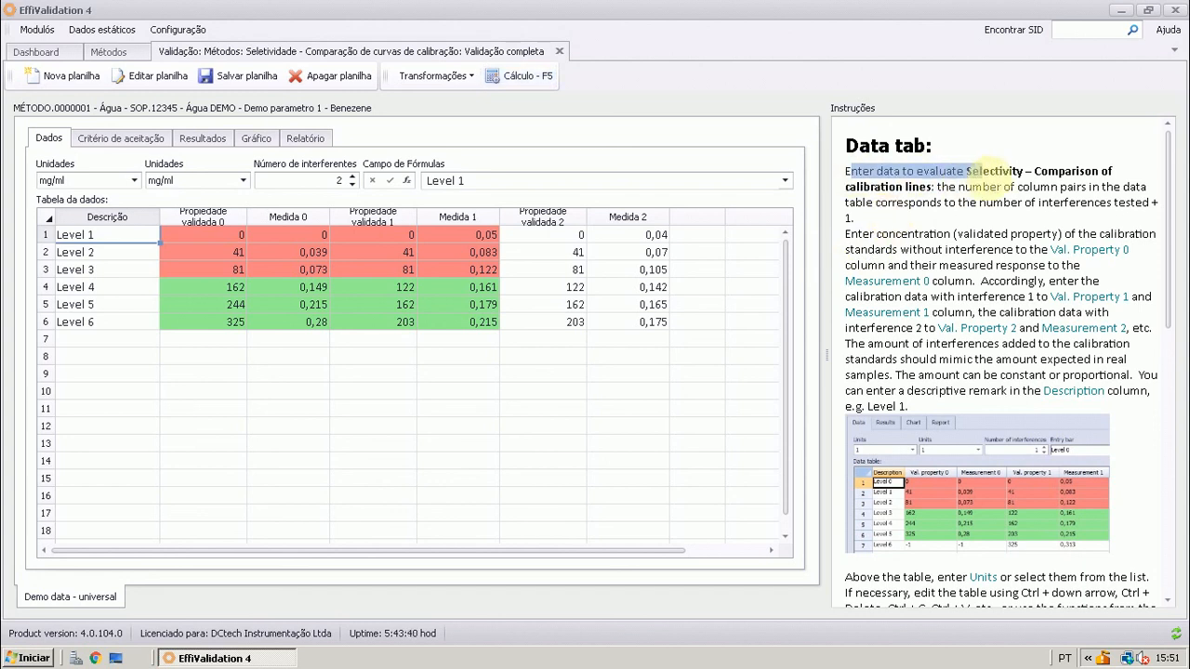
pyautogui.click(967, 172)
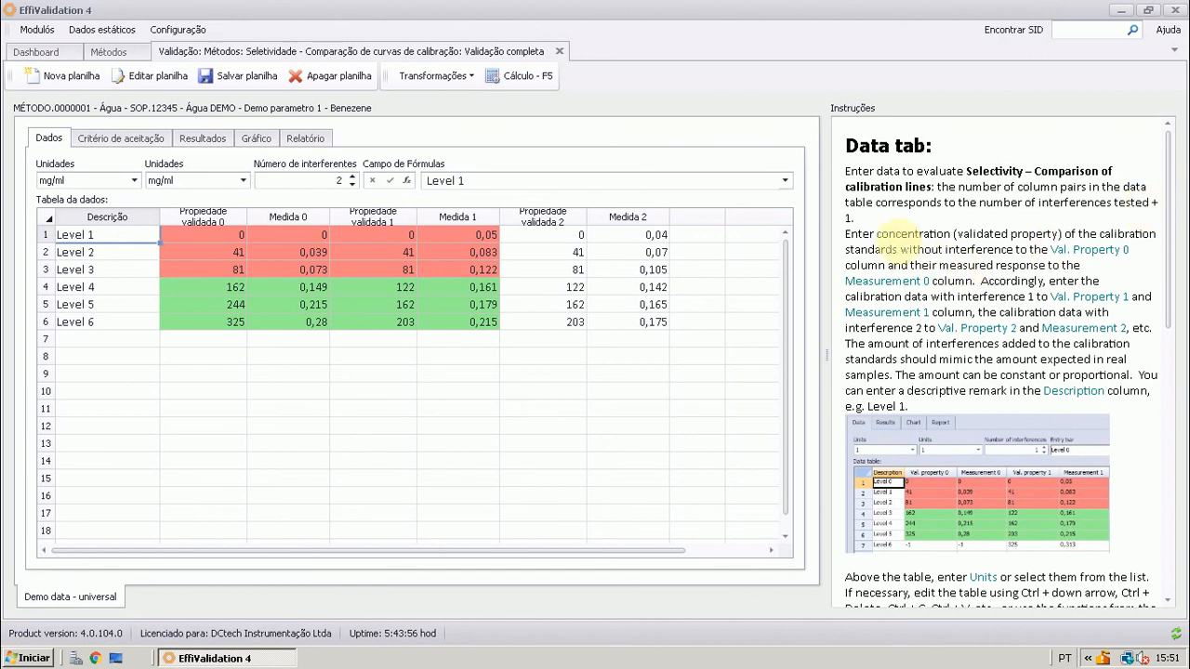
pyautogui.click(854, 236)
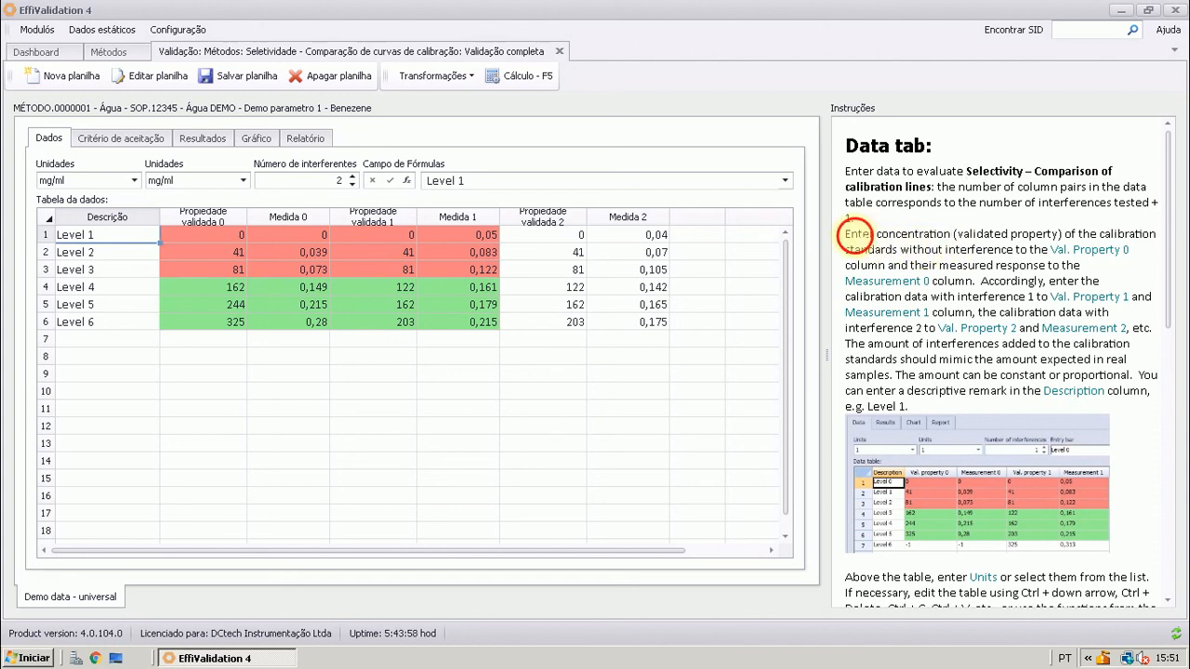
pyautogui.moveTo(853, 235); pyautogui.dragTo(1019, 235)
pyautogui.click(1018, 235)
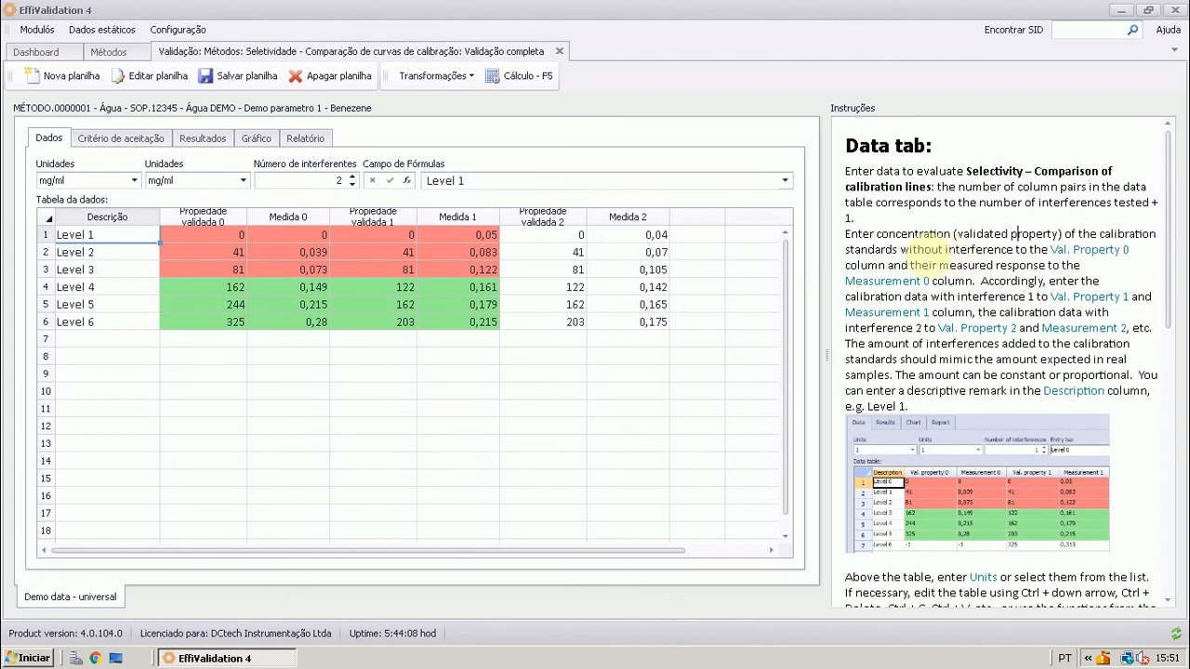
pyautogui.moveTo(899, 249); pyautogui.dragTo(988, 251)
pyautogui.click(988, 249)
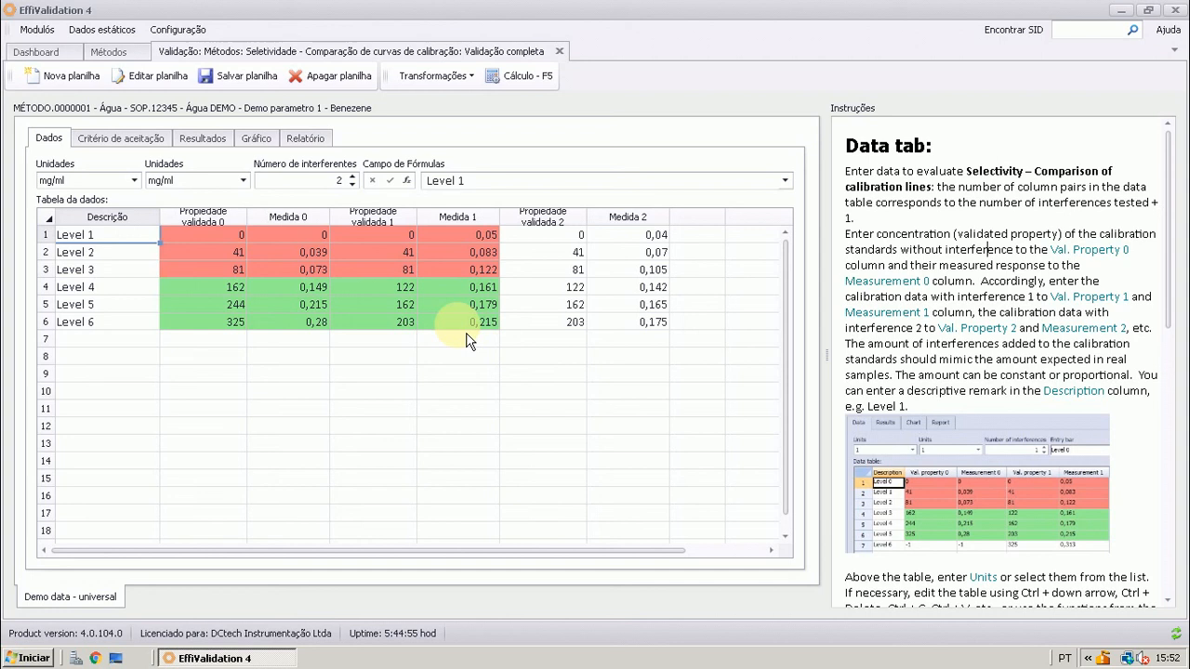
# Check the Level 6 entry for Propriedade validada 2 and read the remaining Data tab instructions through to the Results tab section
pyautogui.click(573, 321)
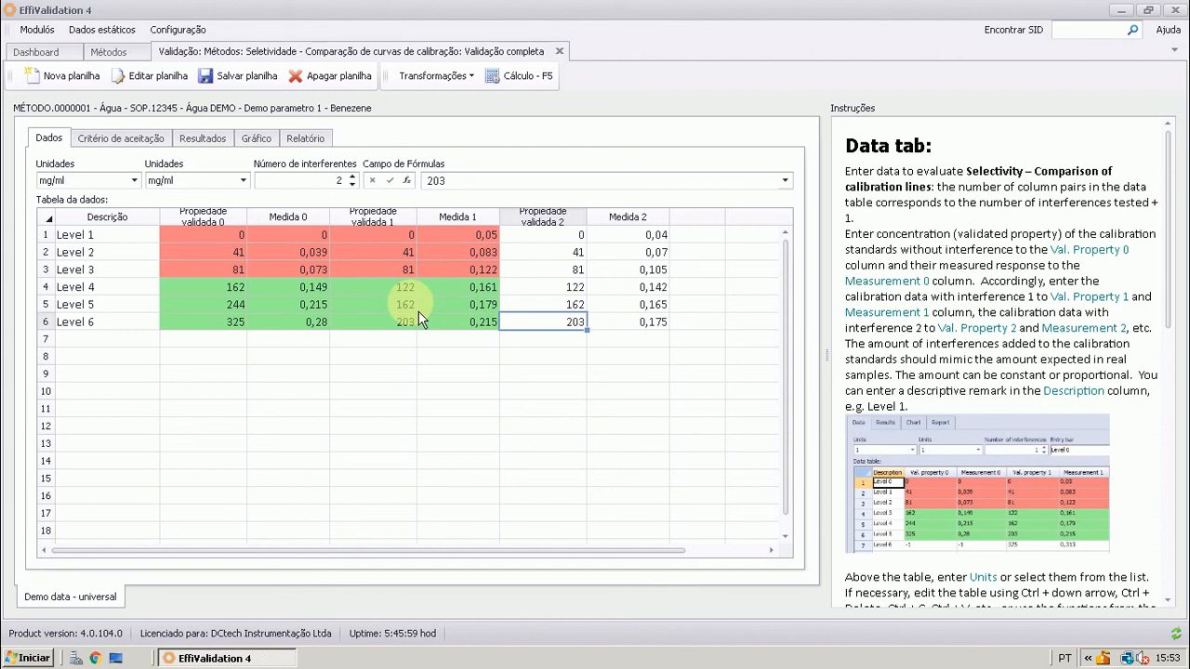
pyautogui.scroll(-1, 906, 325)
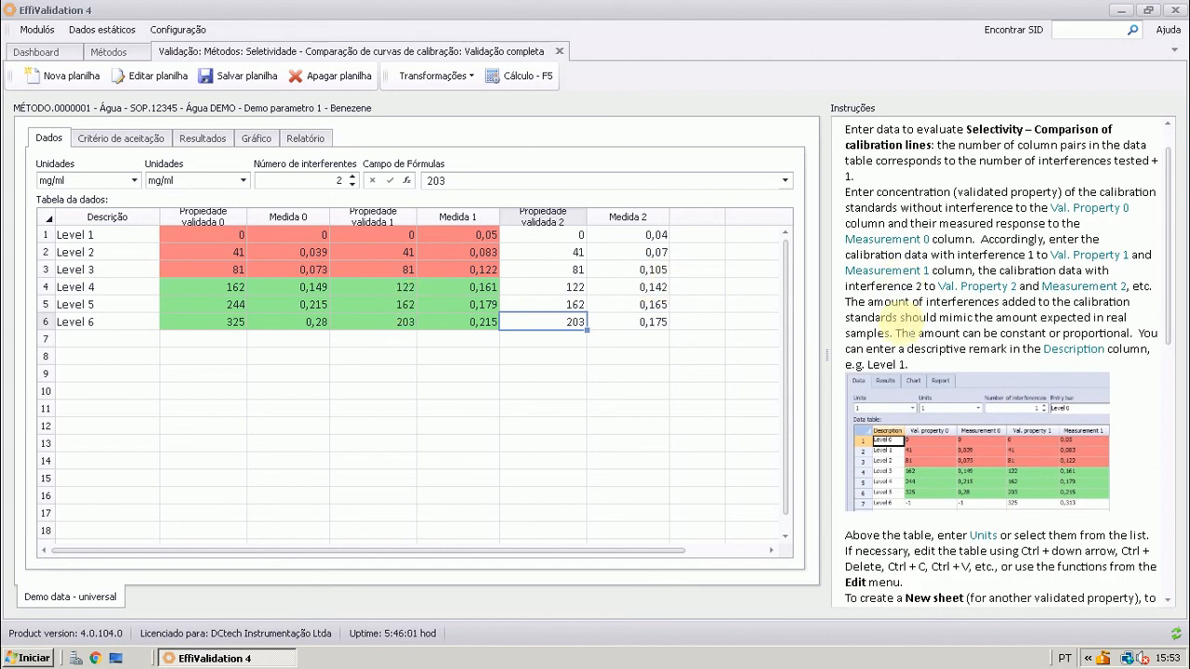
pyautogui.scroll(-1, 936, 327)
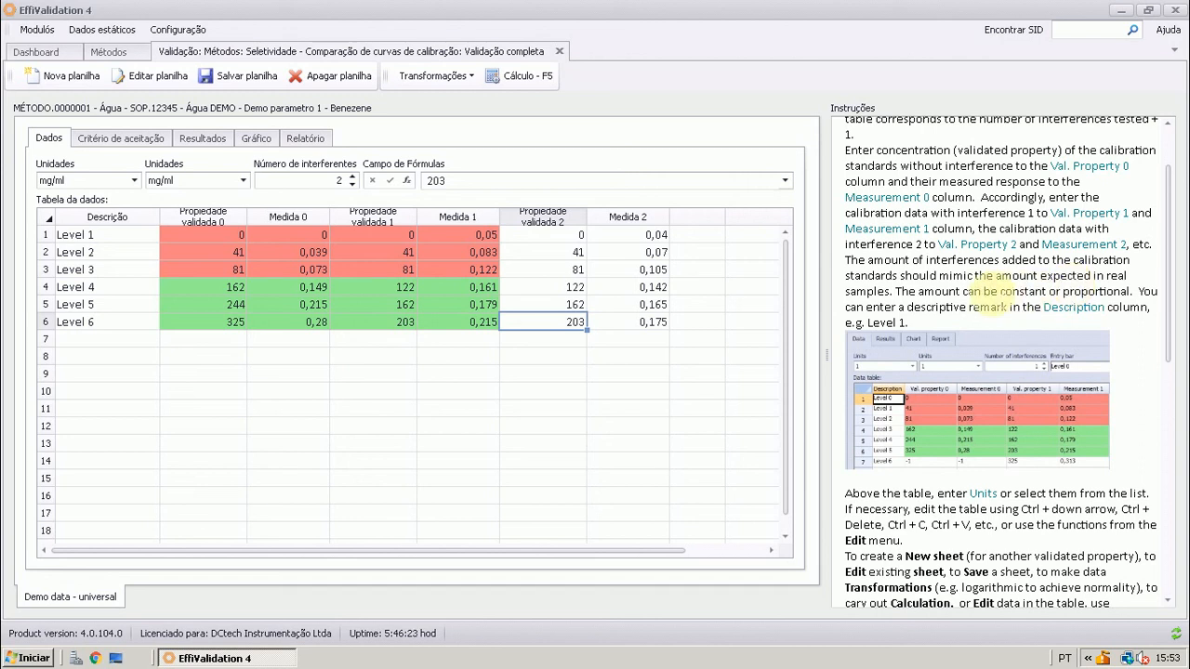
pyautogui.scroll(-5, 957, 295)
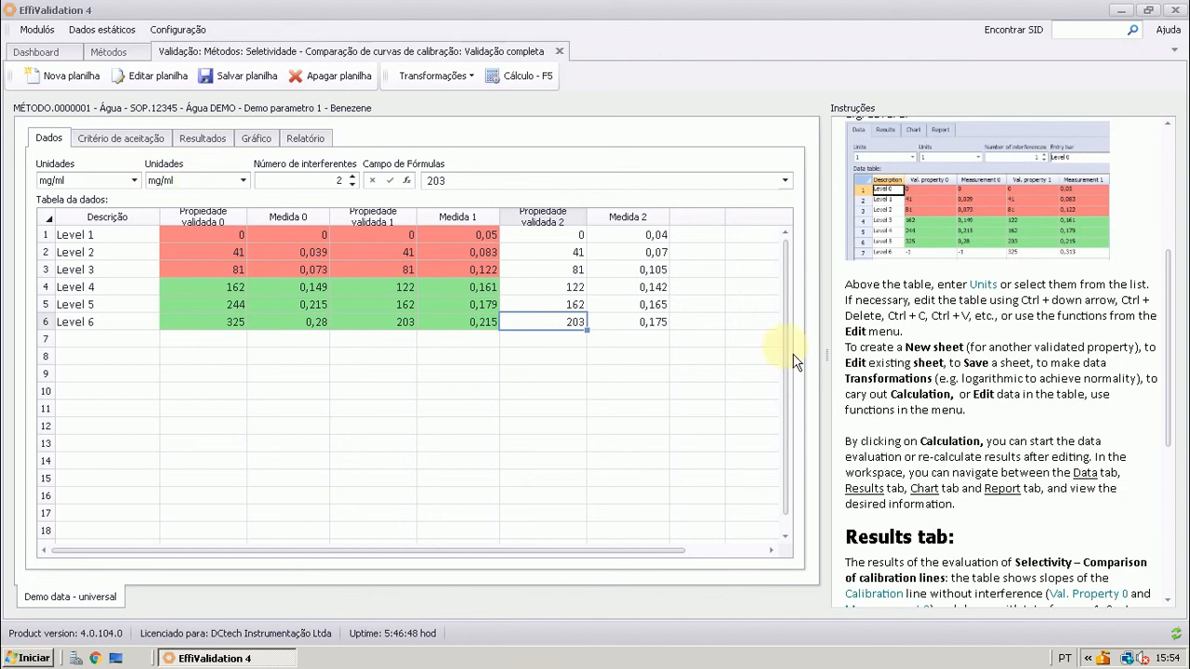
pyautogui.scroll(-3, 887, 395)
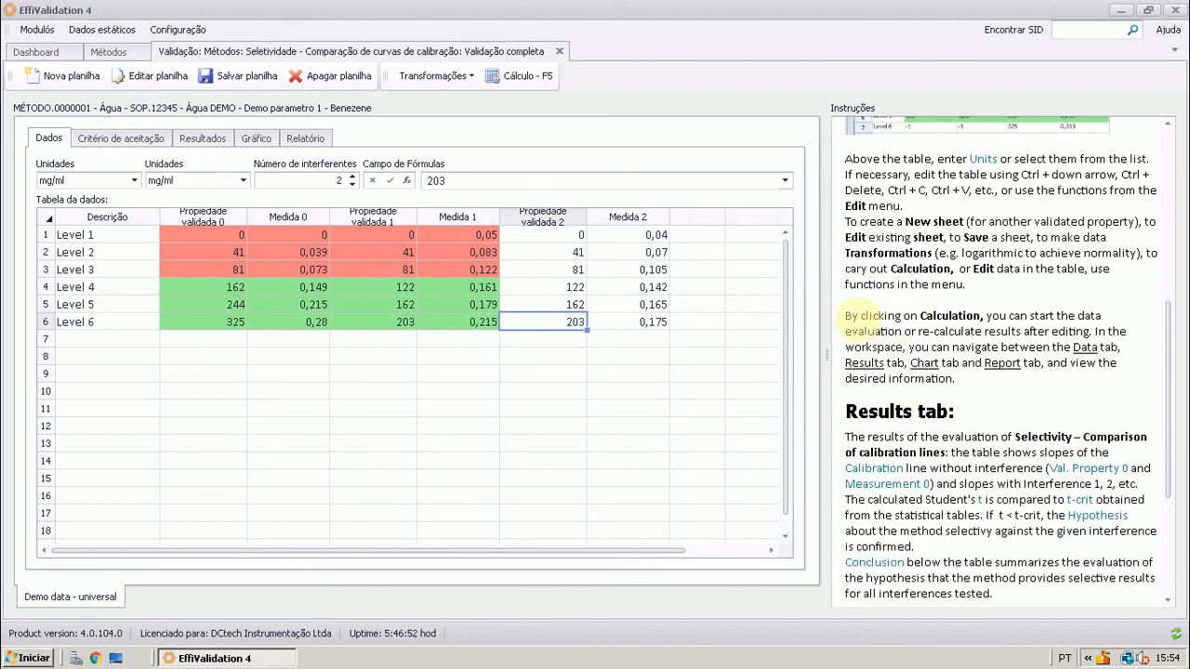
# Calculate the Demo data - universal sheet and examine the t, t-crit and hypothesis results for interferents 1 and 2
pyautogui.click(538, 80)
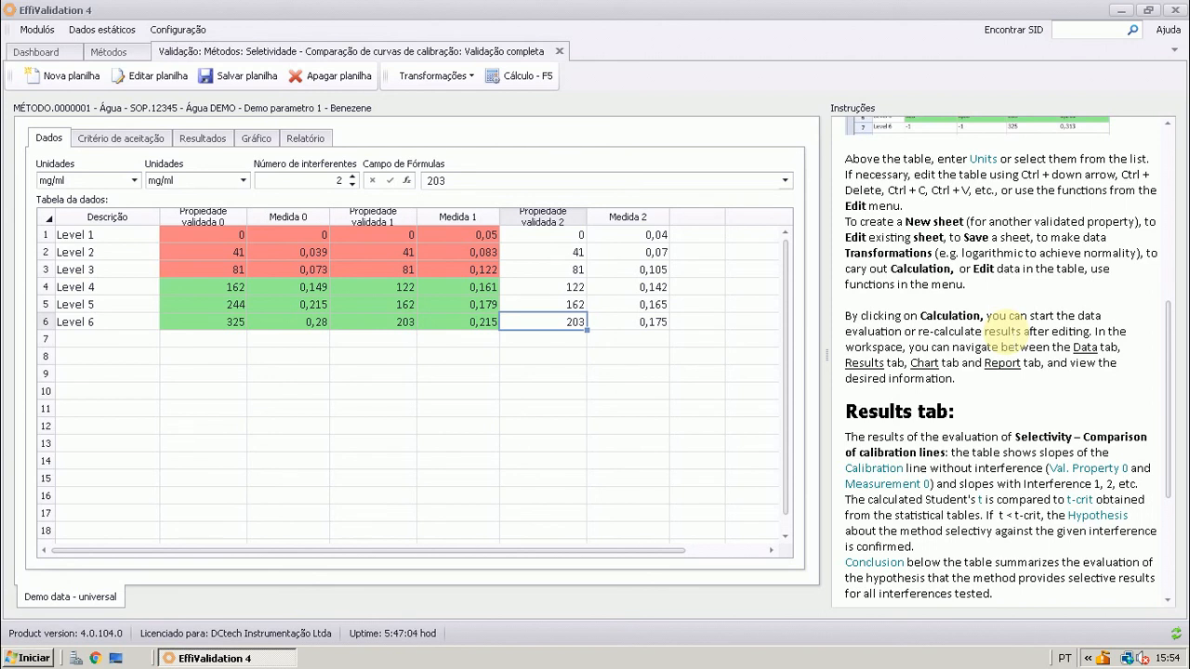
pyautogui.click(542, 78)
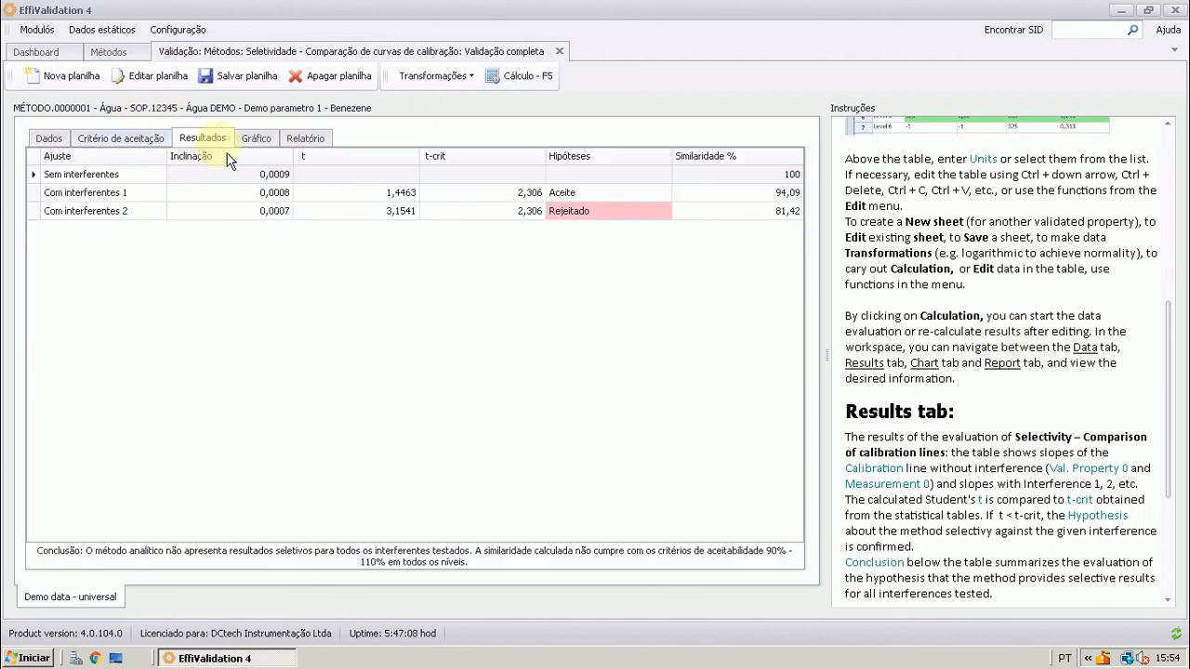
pyautogui.scroll(-3, 971, 401)
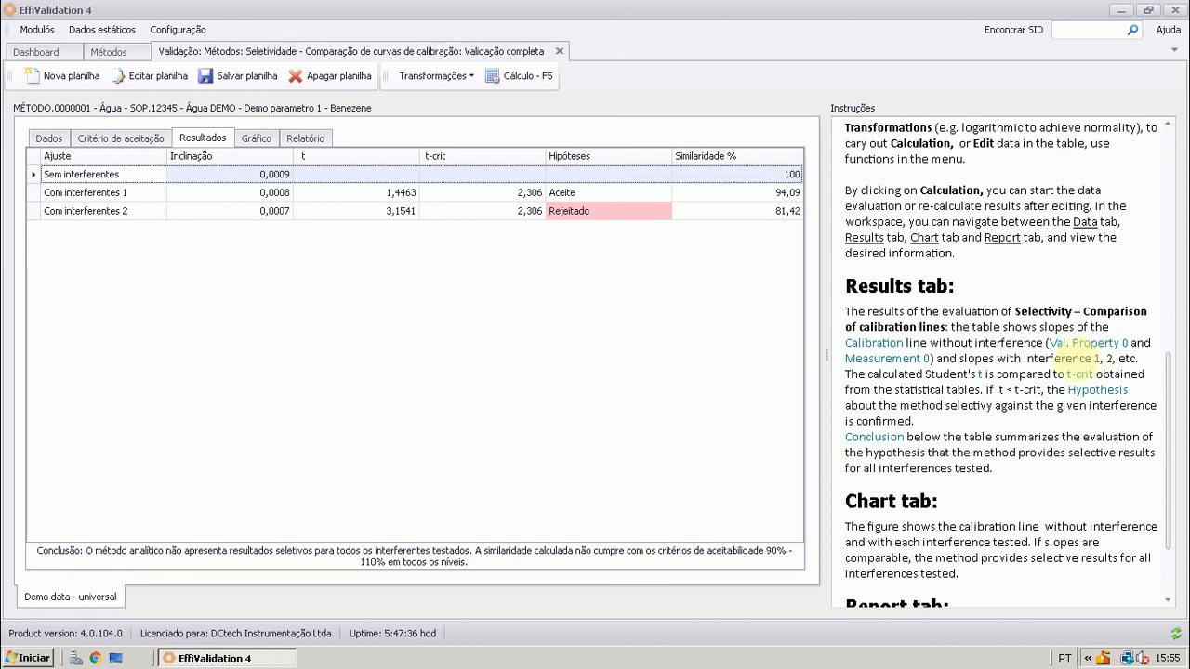
pyautogui.click(45, 197)
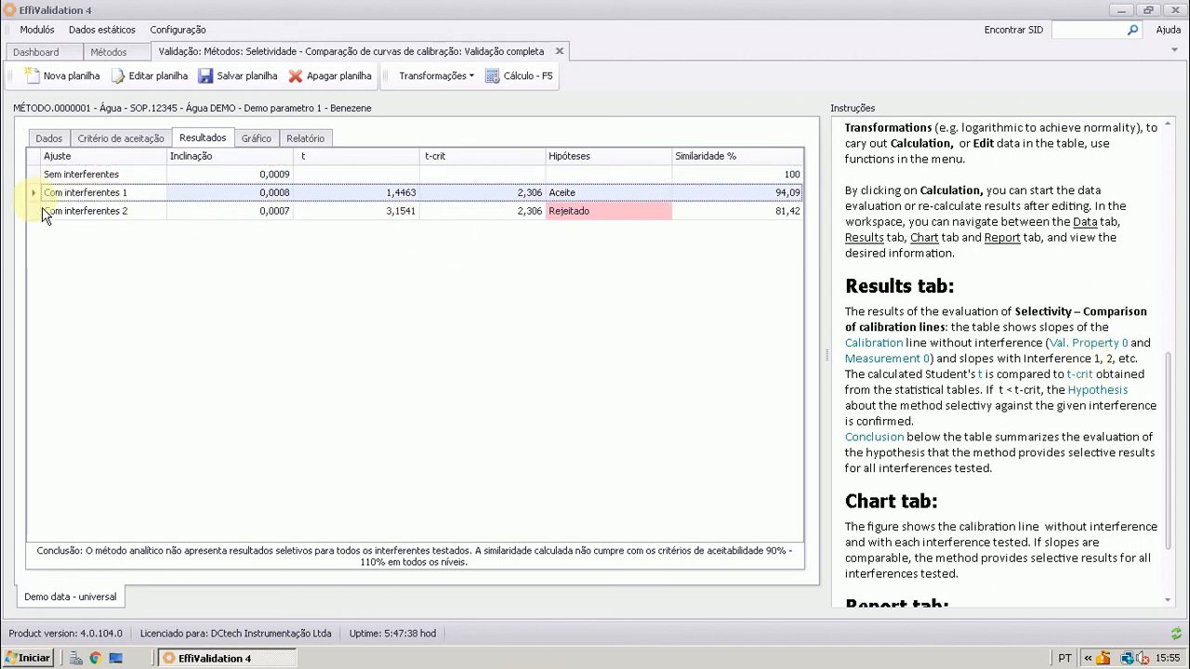
pyautogui.click(43, 215)
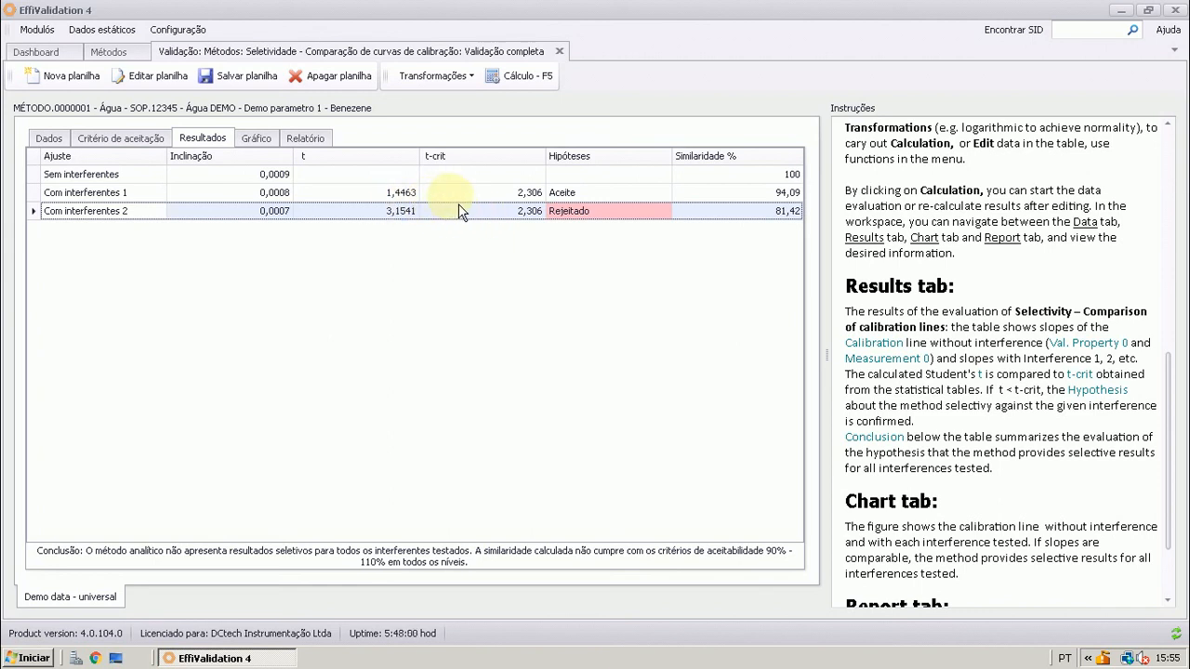
pyautogui.click(605, 193)
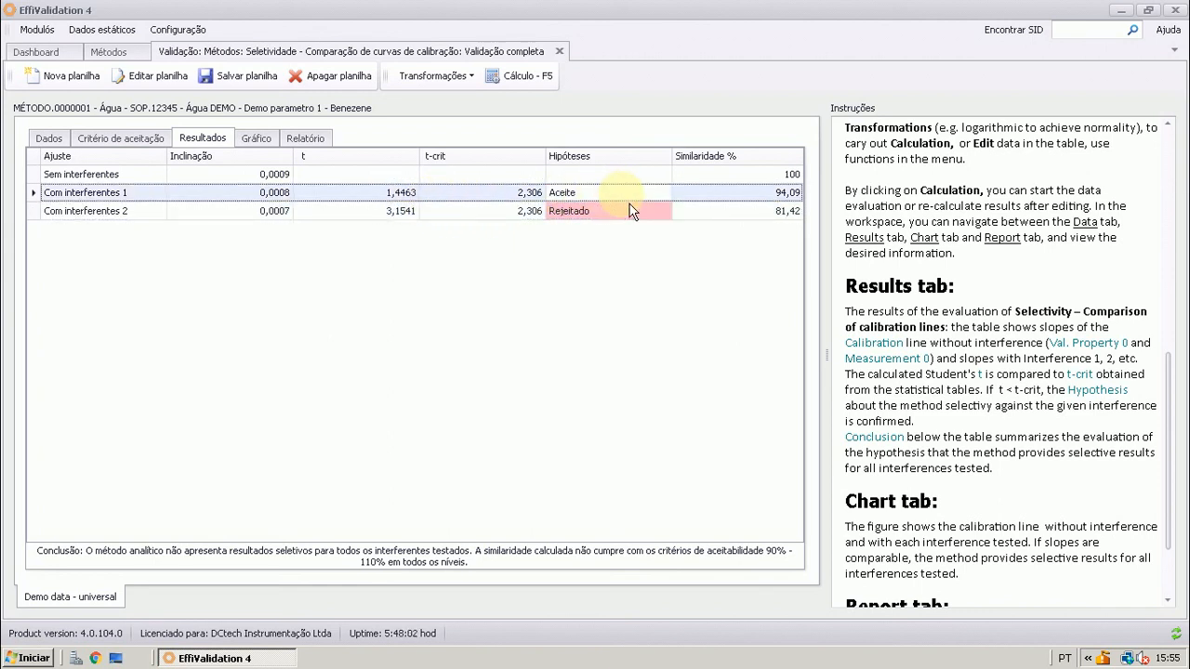
pyautogui.click(530, 213)
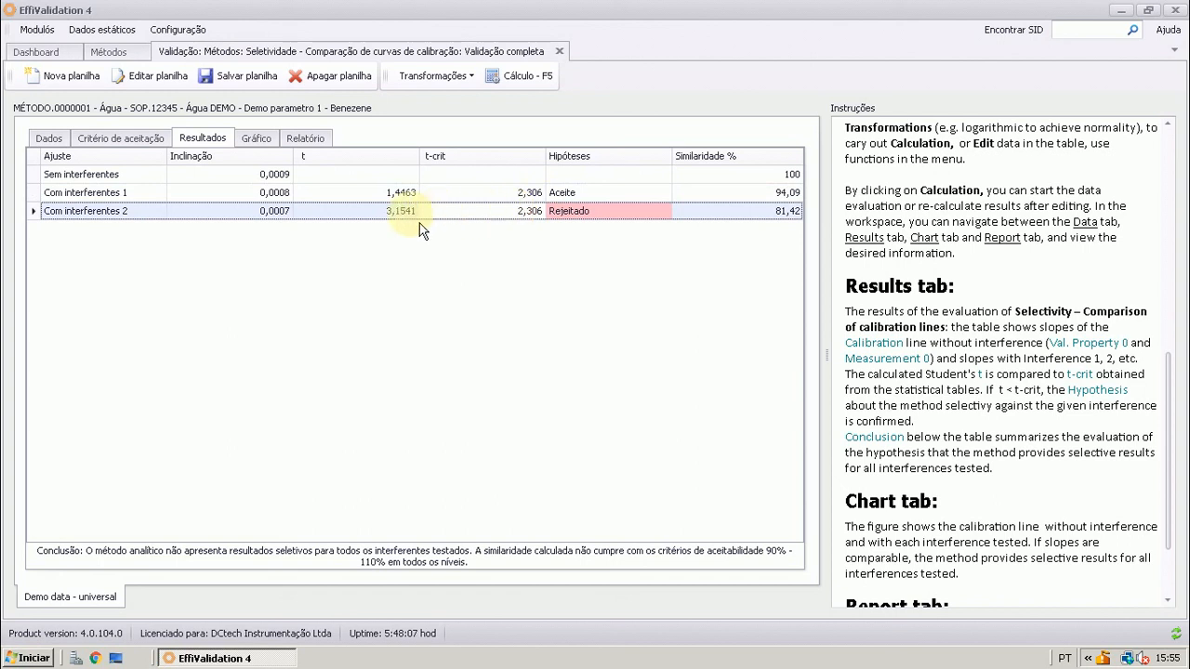
pyautogui.click(395, 216)
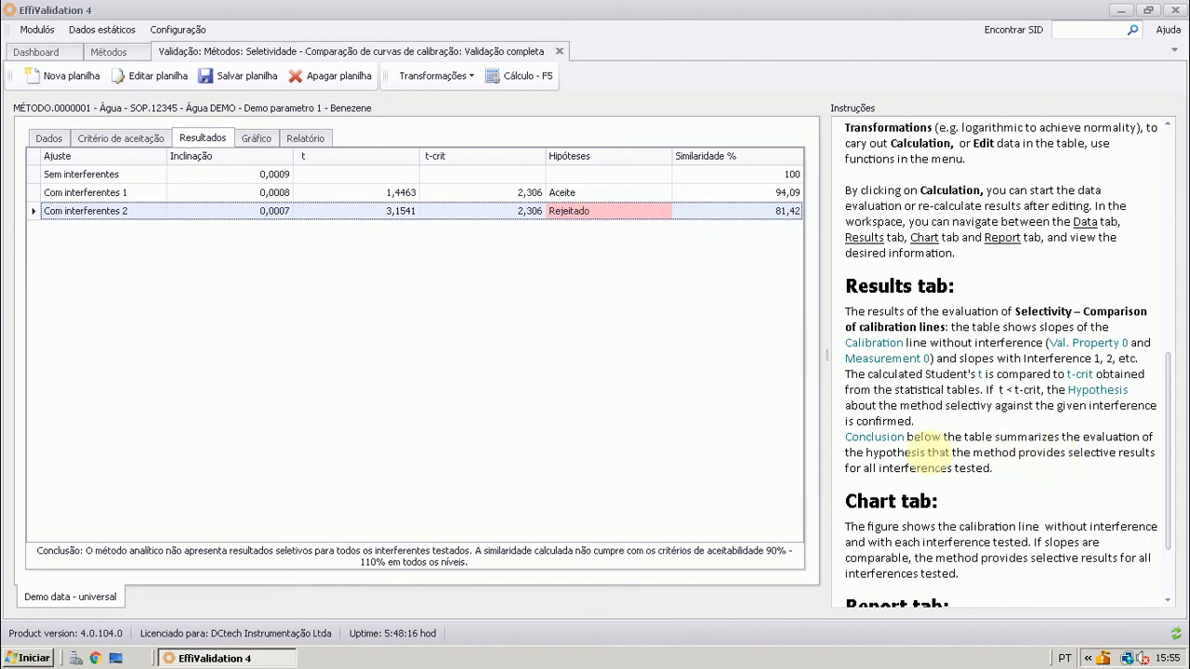
# Compare the result rows and conclusion with the t-test and slope-similarity limits set in the acceptance criteria
pyautogui.scroll(-1, 924, 456)
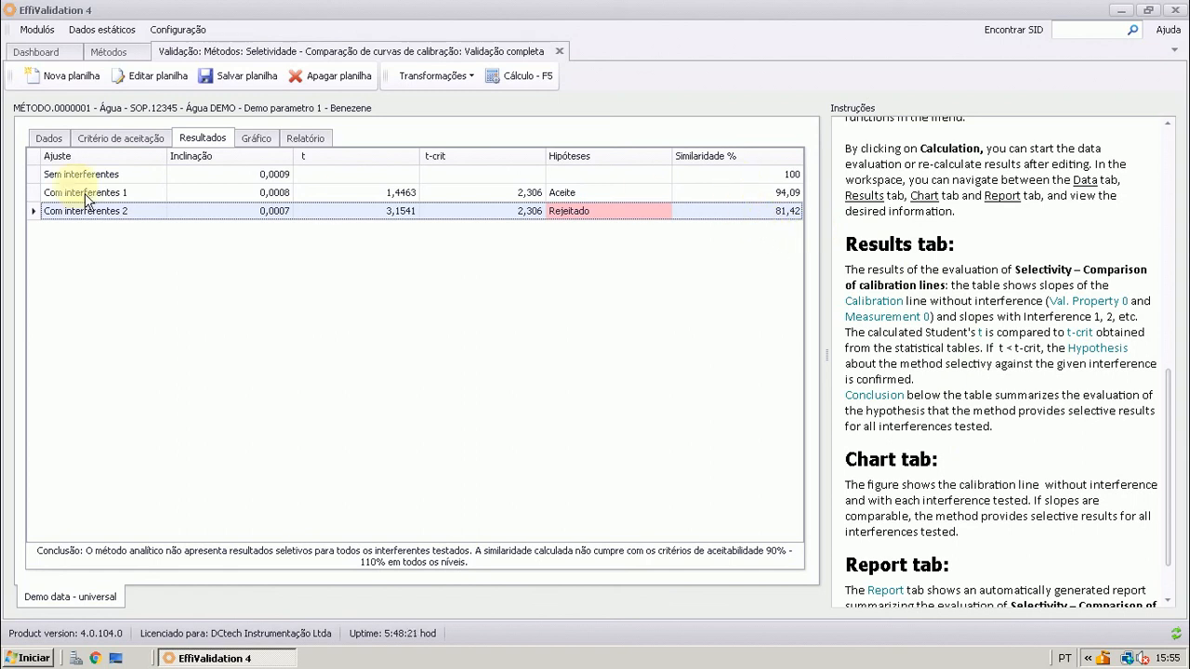
pyautogui.click(40, 199)
pyautogui.click(41, 216)
pyautogui.click(41, 178)
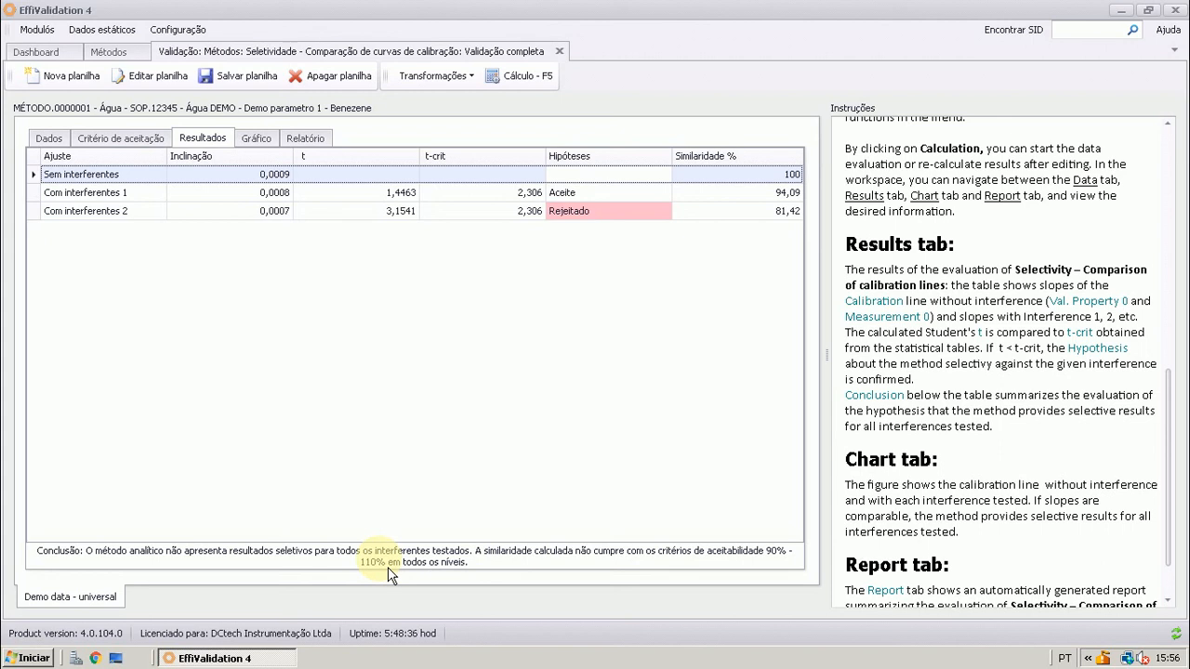
pyautogui.click(130, 141)
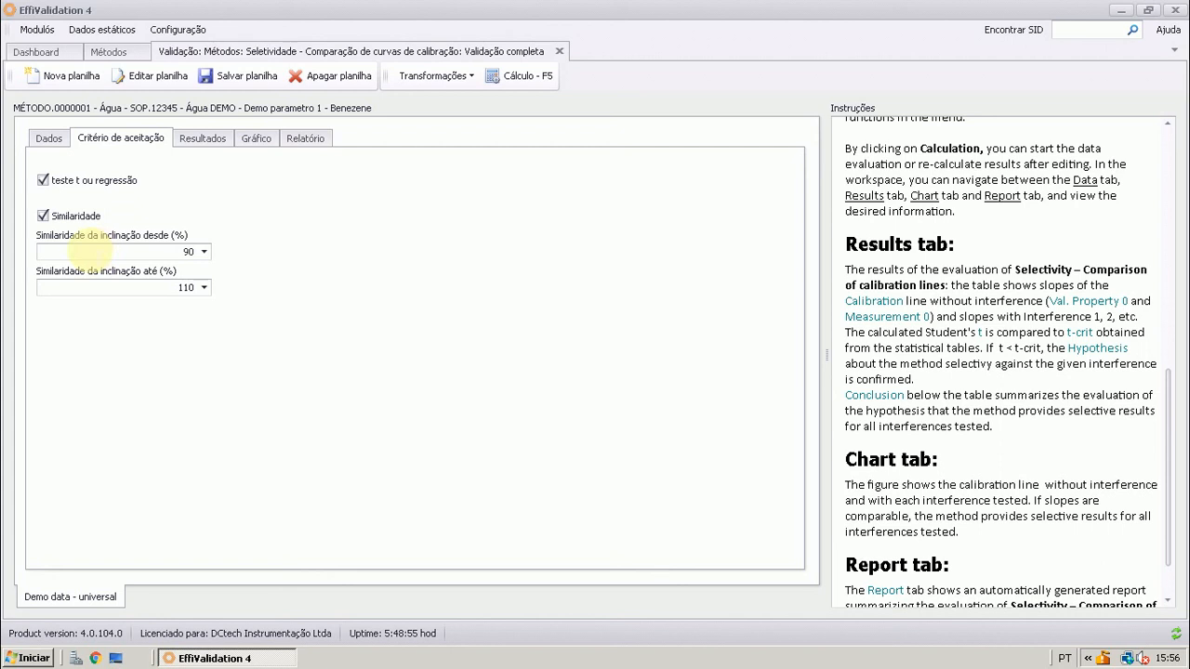
pyautogui.click(206, 138)
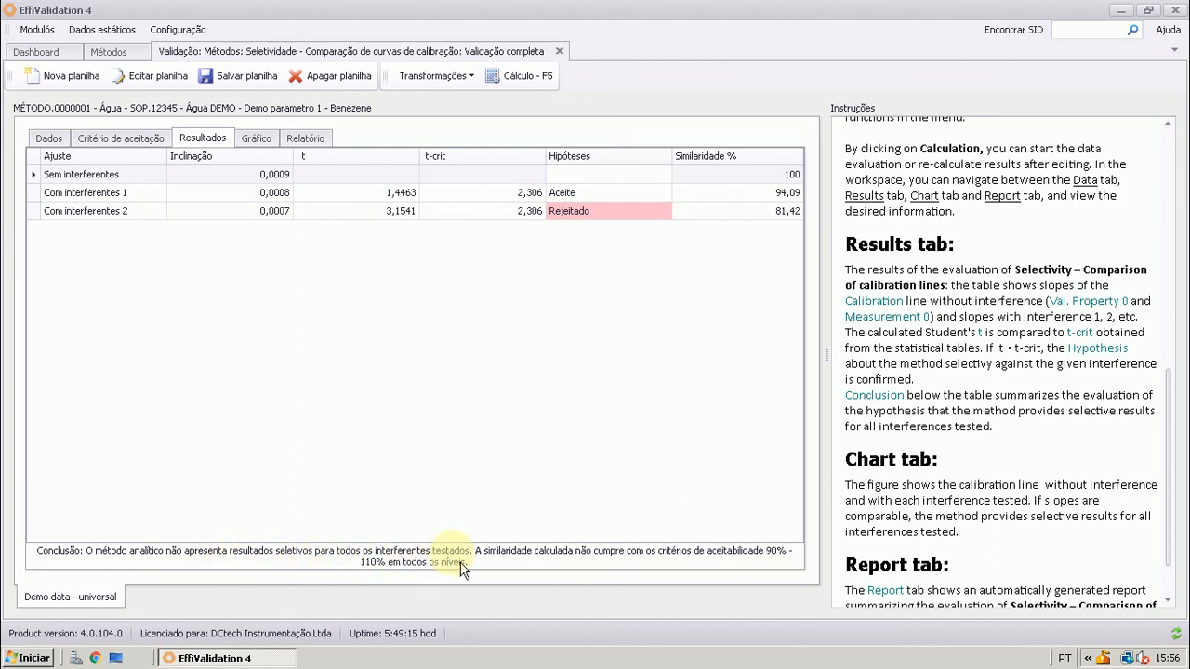
pyautogui.click(764, 219)
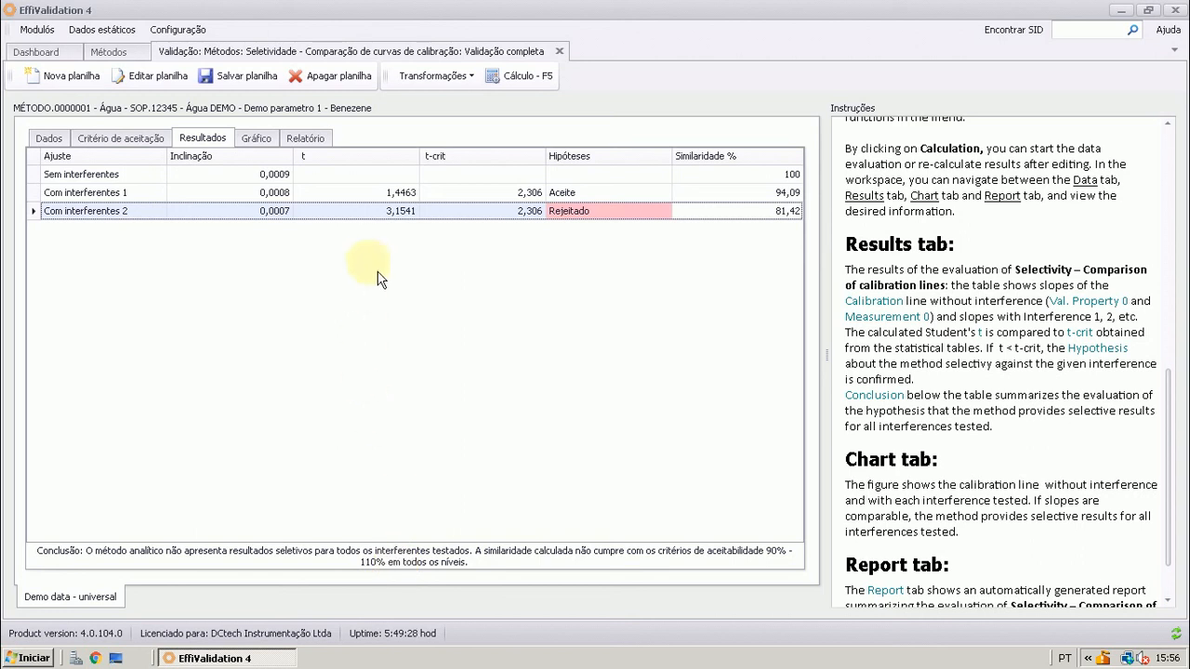
# Disable the teste t ou regressão and Similaridade acceptance criteria, recalculate, and view the results
pyautogui.click(110, 145)
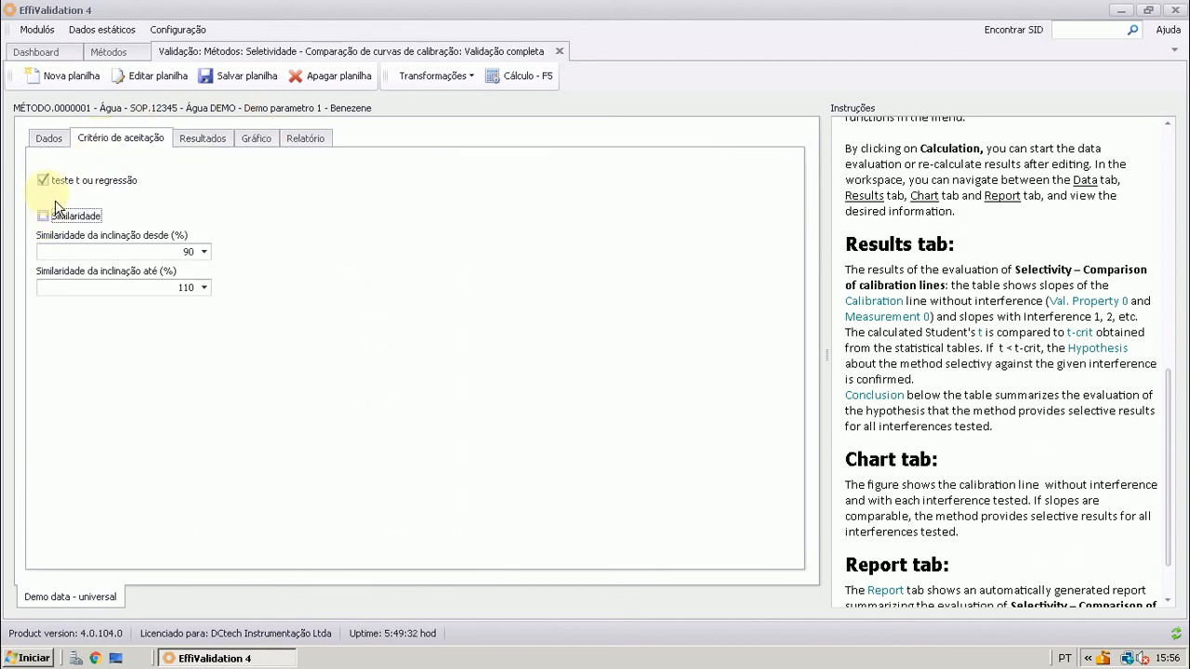
pyautogui.click(44, 180)
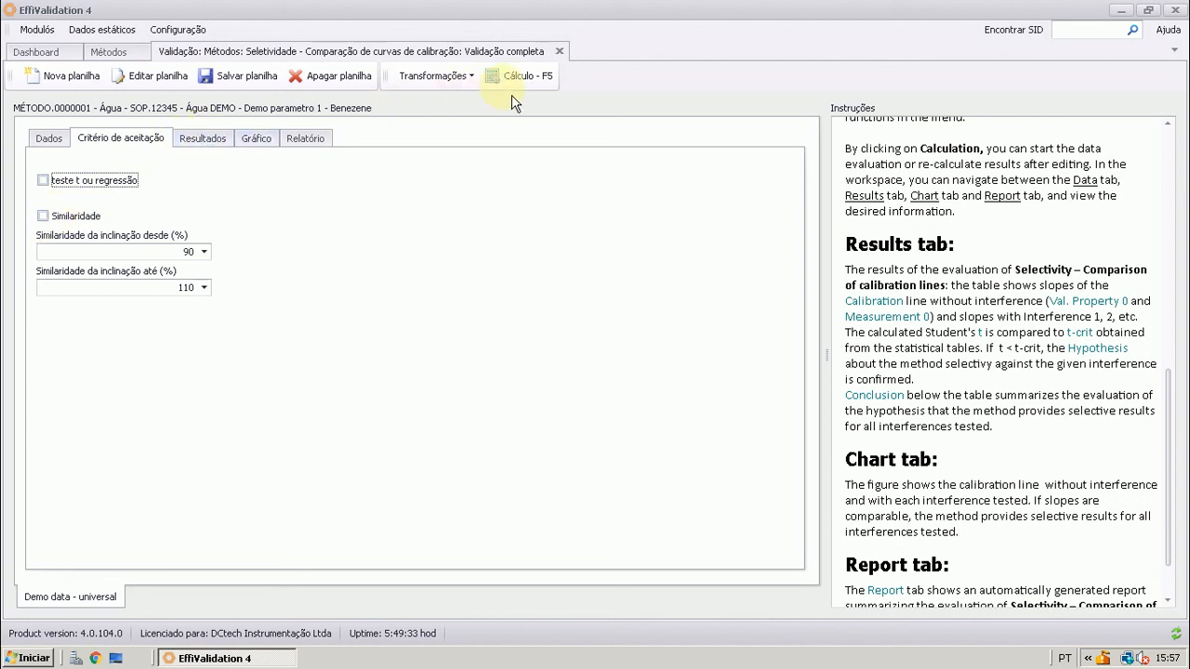
pyautogui.click(530, 78)
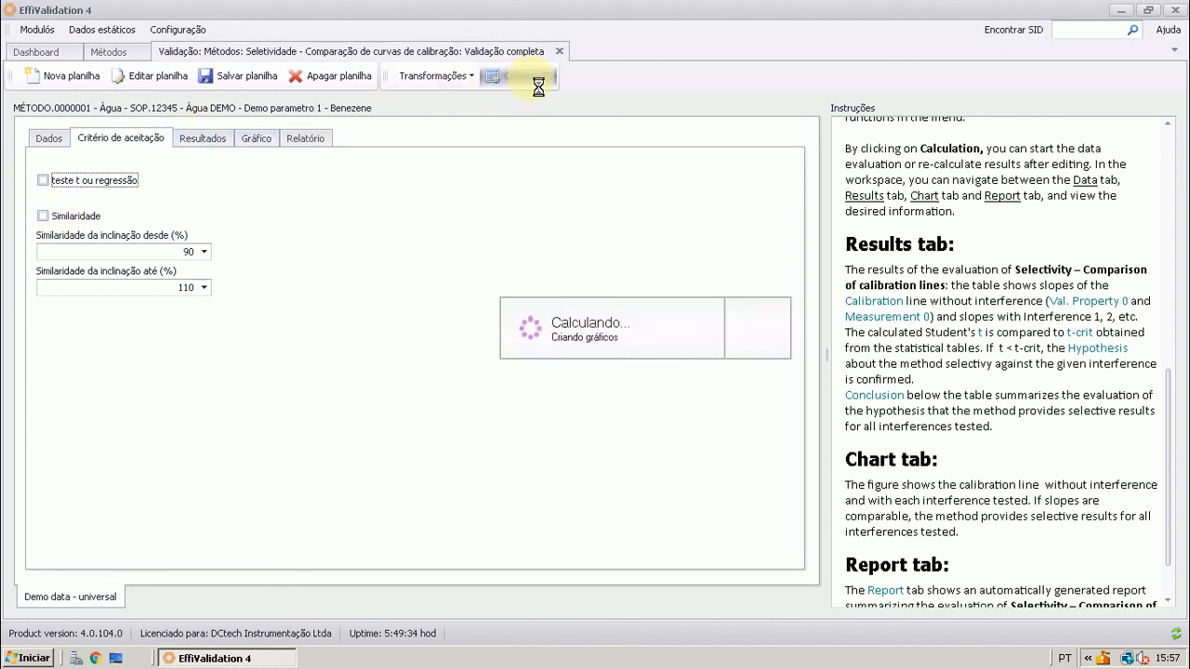
pyautogui.click(205, 147)
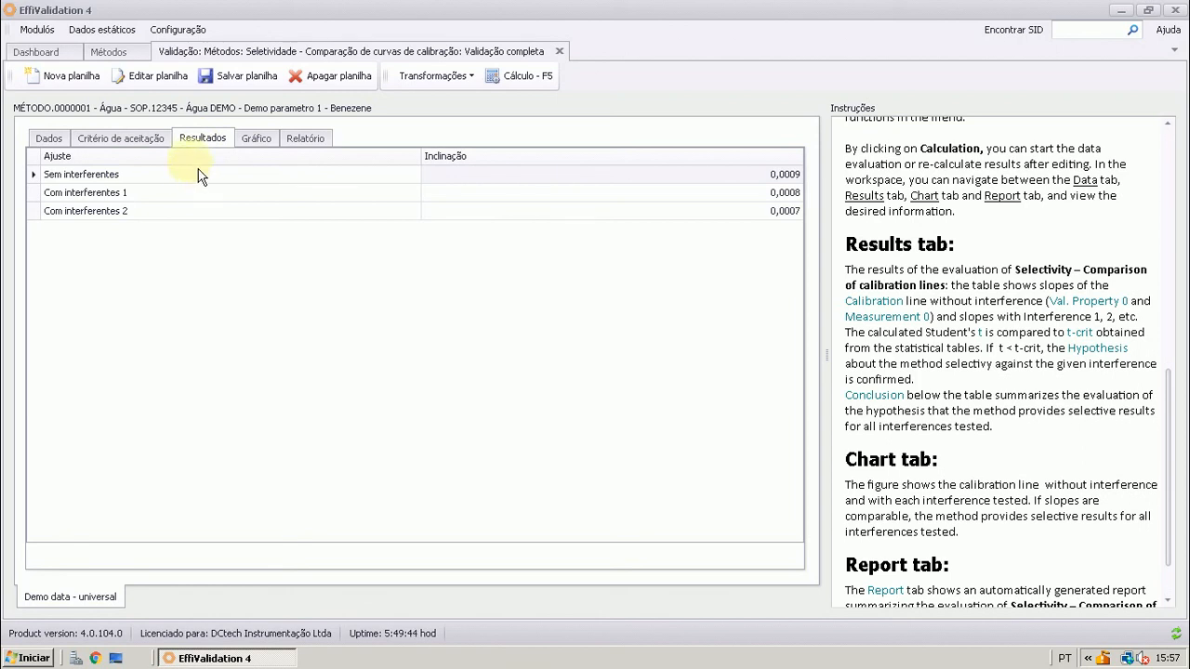
# Enable only the Similaridade acceptance criterion with its 90 to 110 % limits, recalculate, and view the results
pyautogui.click(147, 142)
pyautogui.click(44, 215)
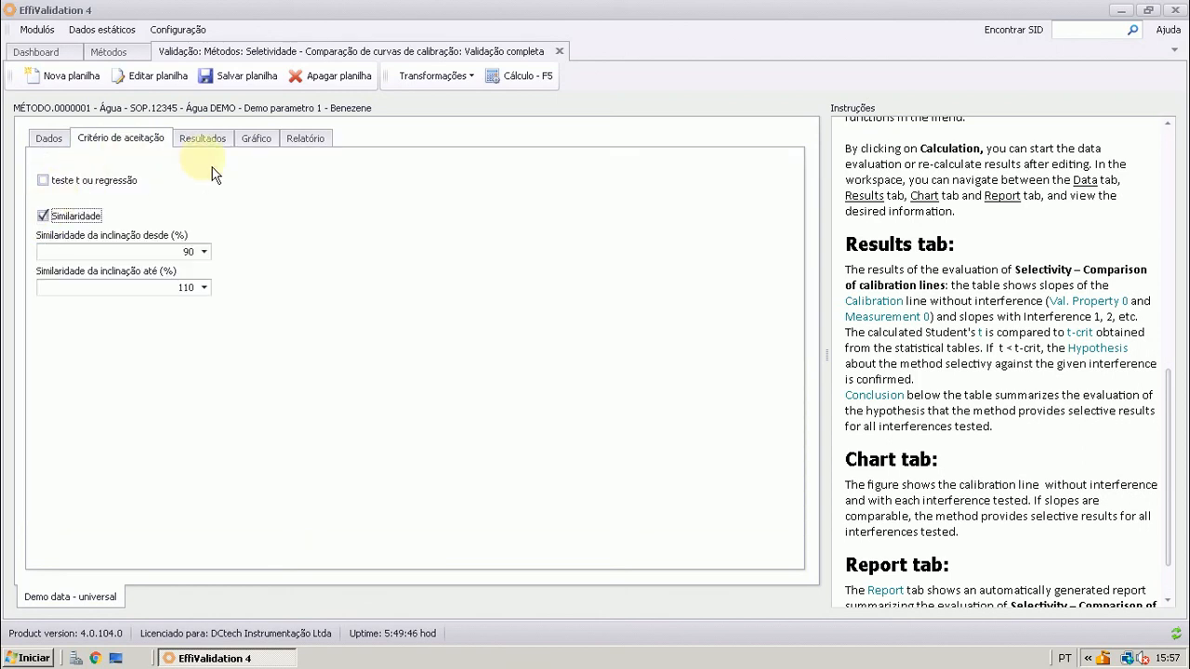
pyautogui.click(517, 75)
pyautogui.click(218, 145)
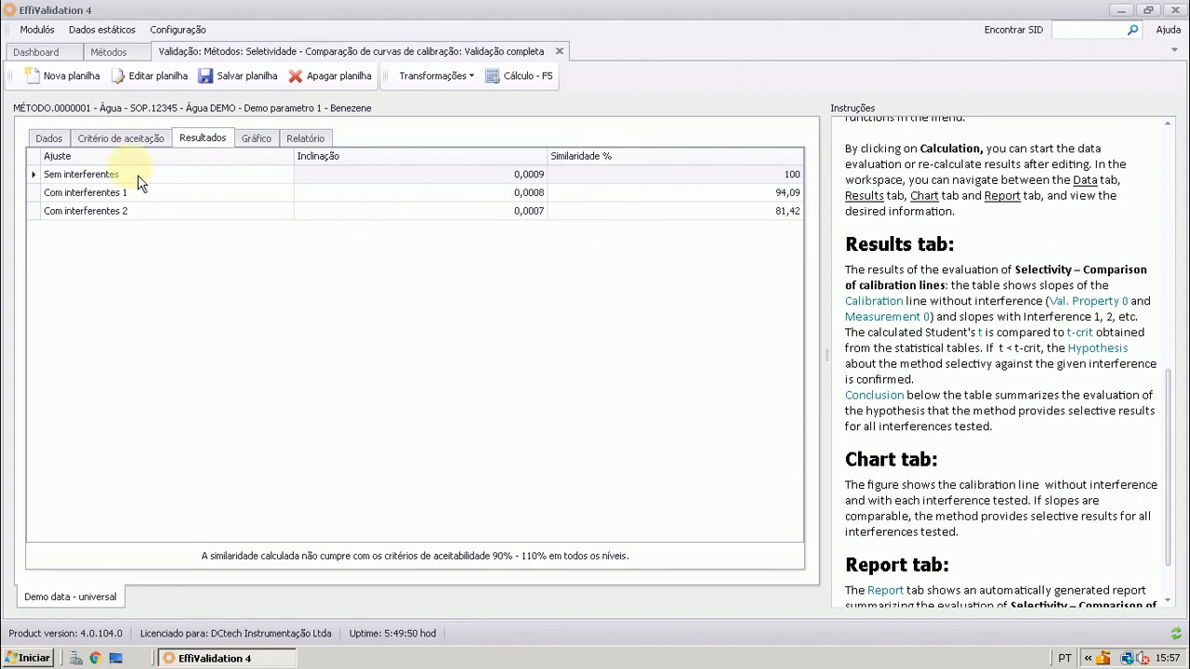
# Enable the teste t ou regressão criterion alongside Similaridade, recalculate, and view the full results table
pyautogui.click(111, 137)
pyautogui.click(59, 188)
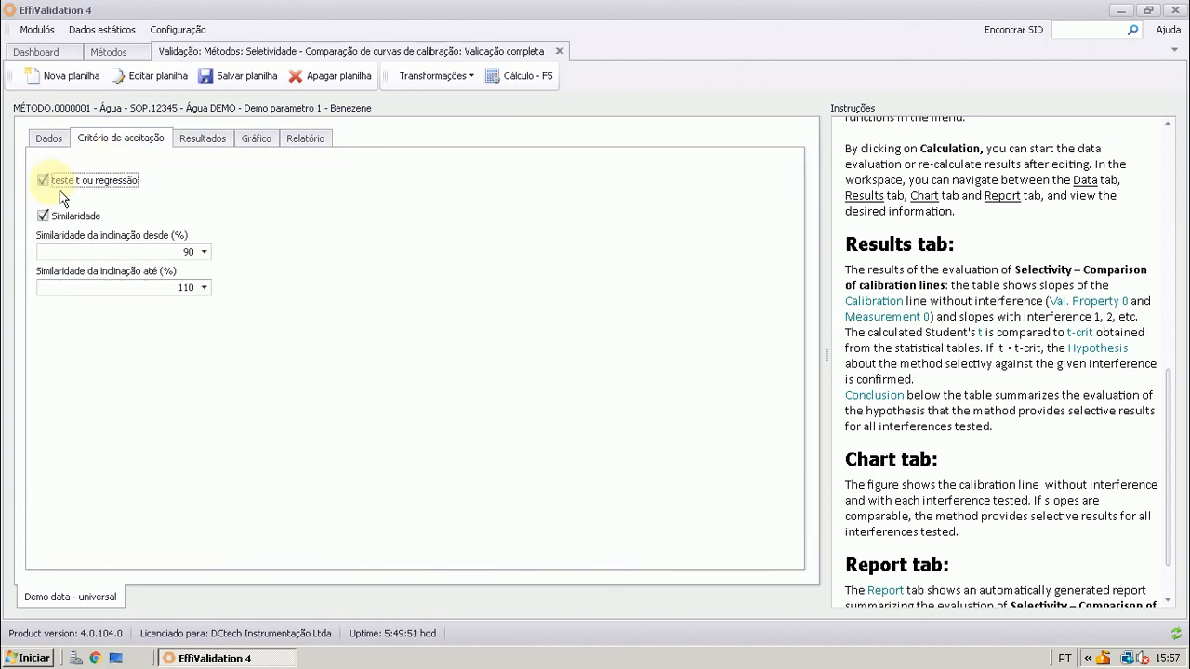
pyautogui.click(526, 78)
pyautogui.click(202, 140)
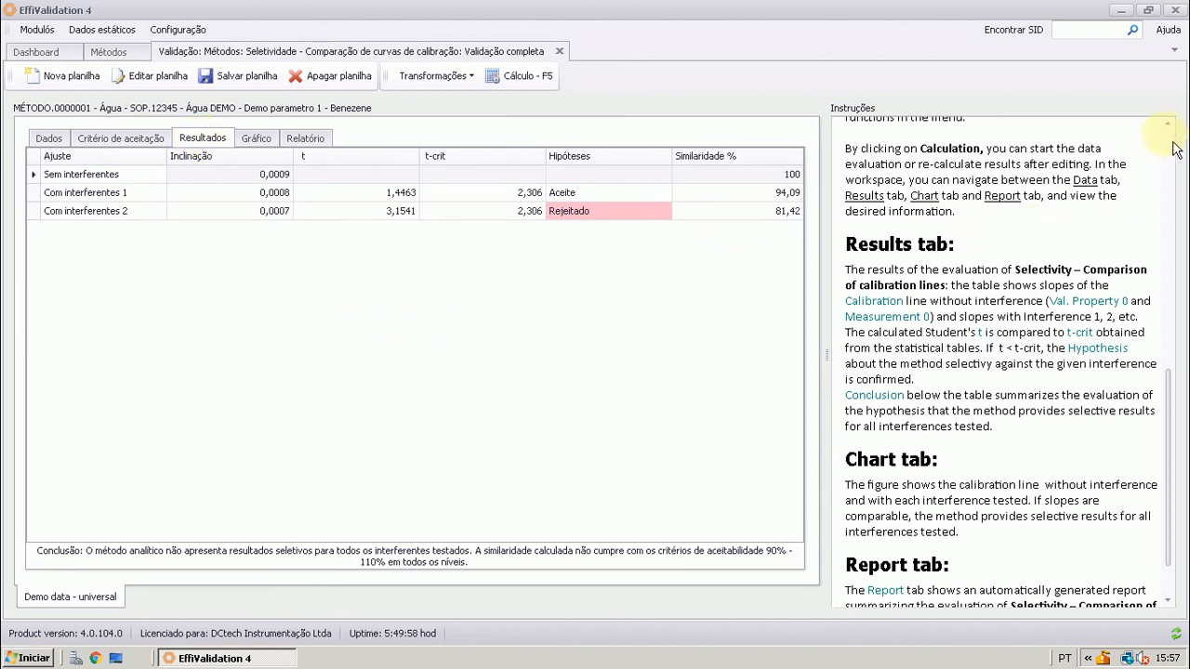
# Return to the beginning of the instructions and compare the acceptance criteria with the calculated results
pyautogui.scroll(10, 1173, 148)
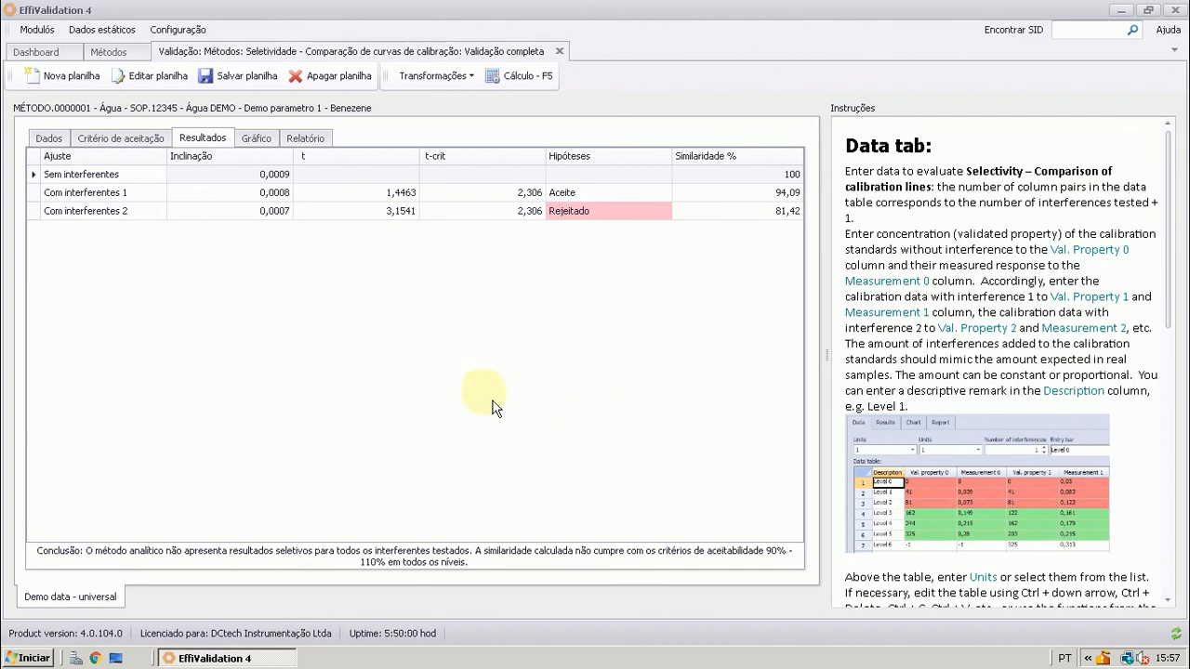
pyautogui.click(103, 139)
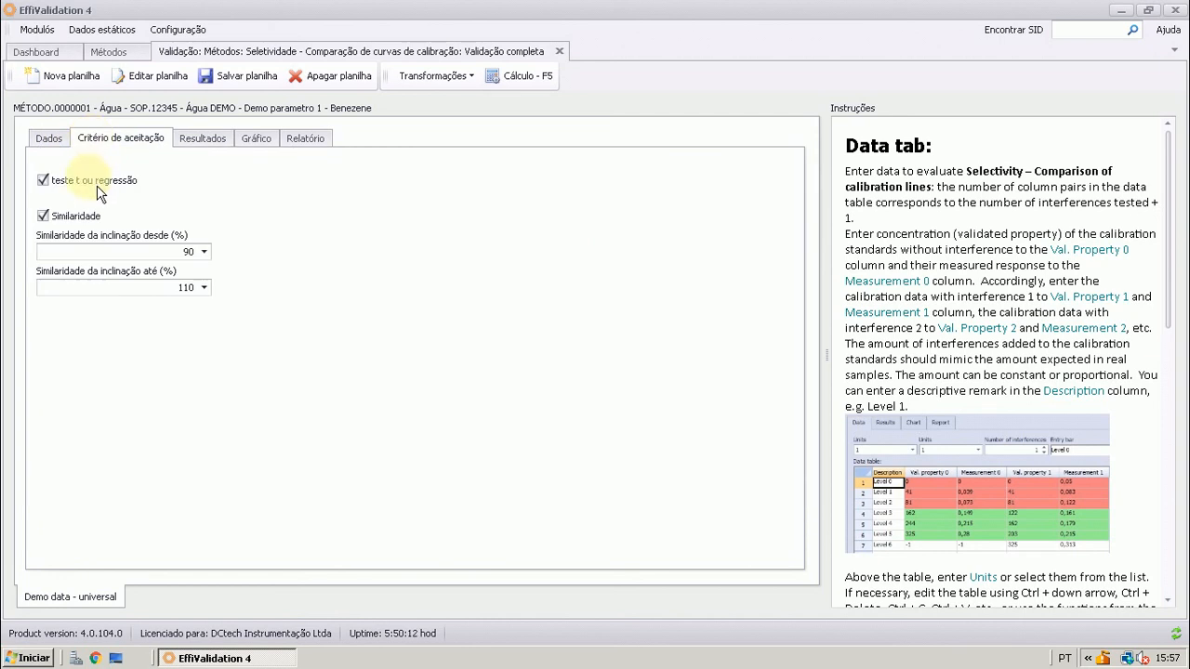
pyautogui.click(205, 142)
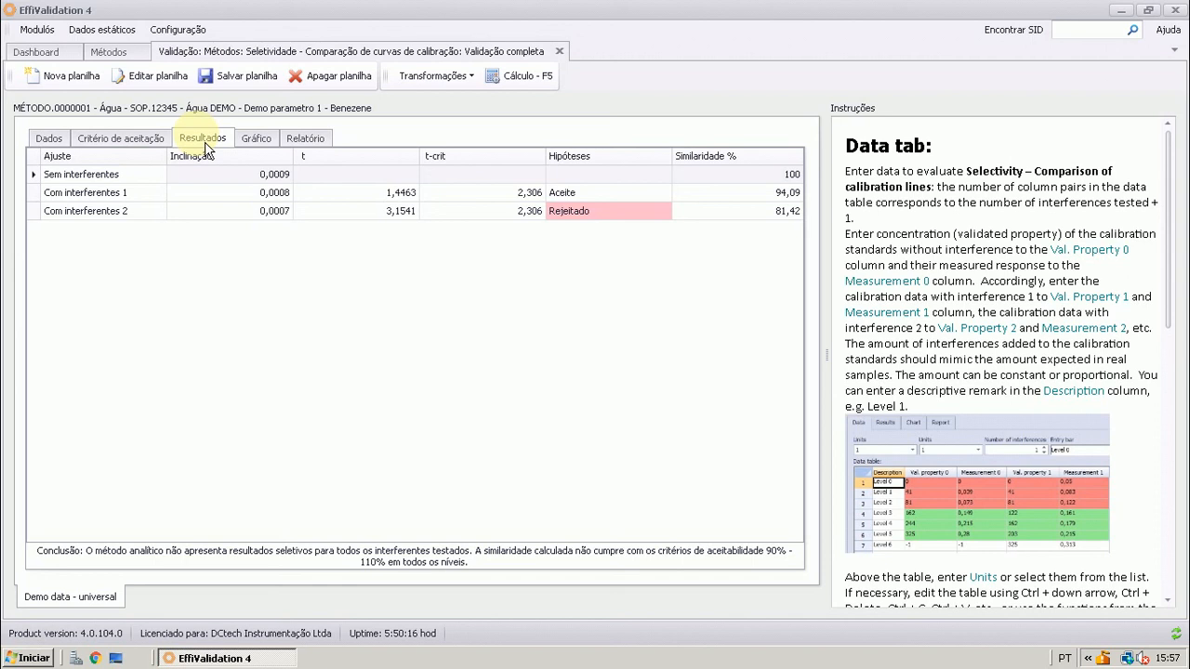
# View the calibration-curve chart, and review the report preview from its data tables through the conclusion
pyautogui.click(260, 139)
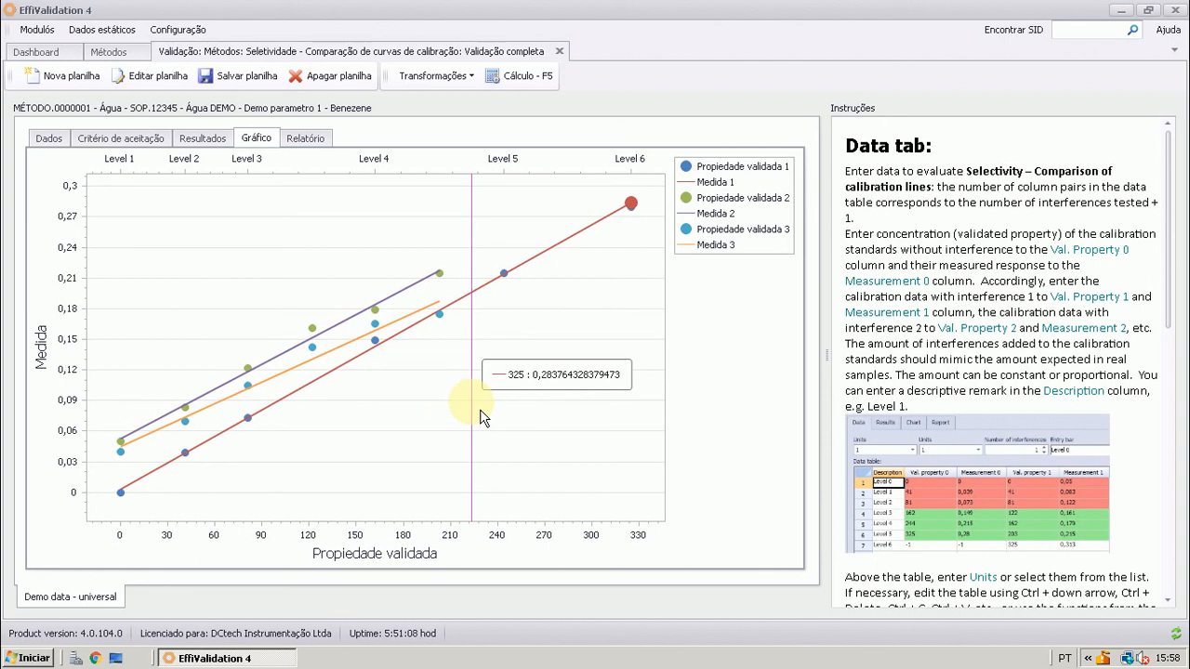
pyautogui.click(301, 145)
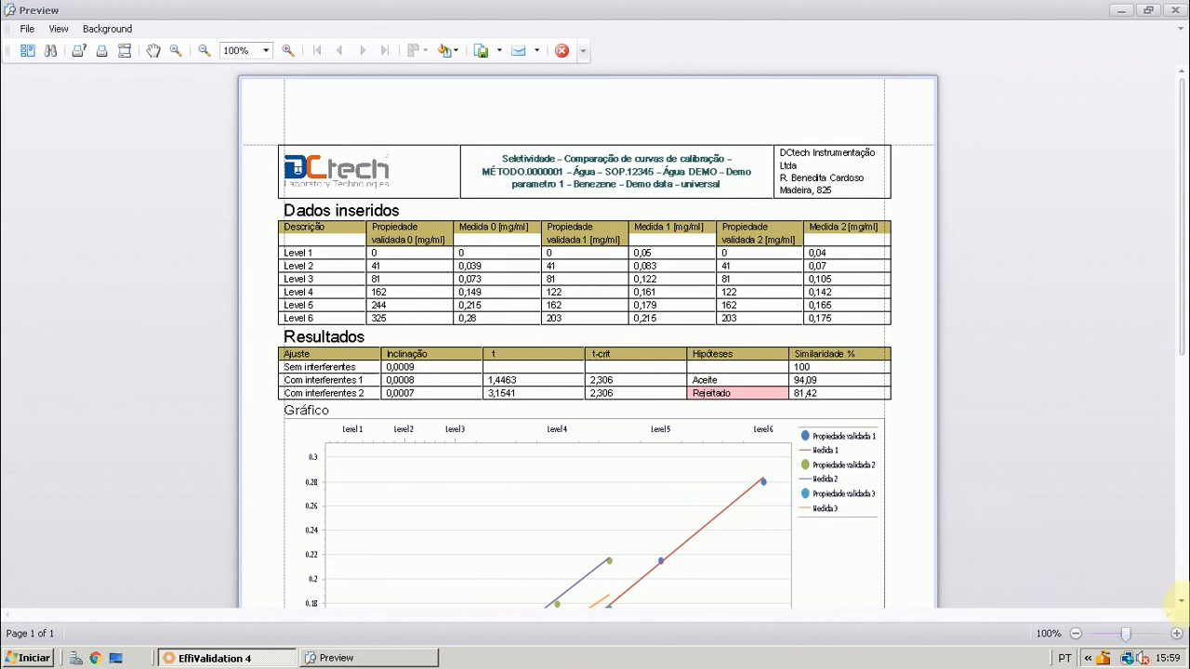
pyautogui.scroll(-5, 1179, 599)
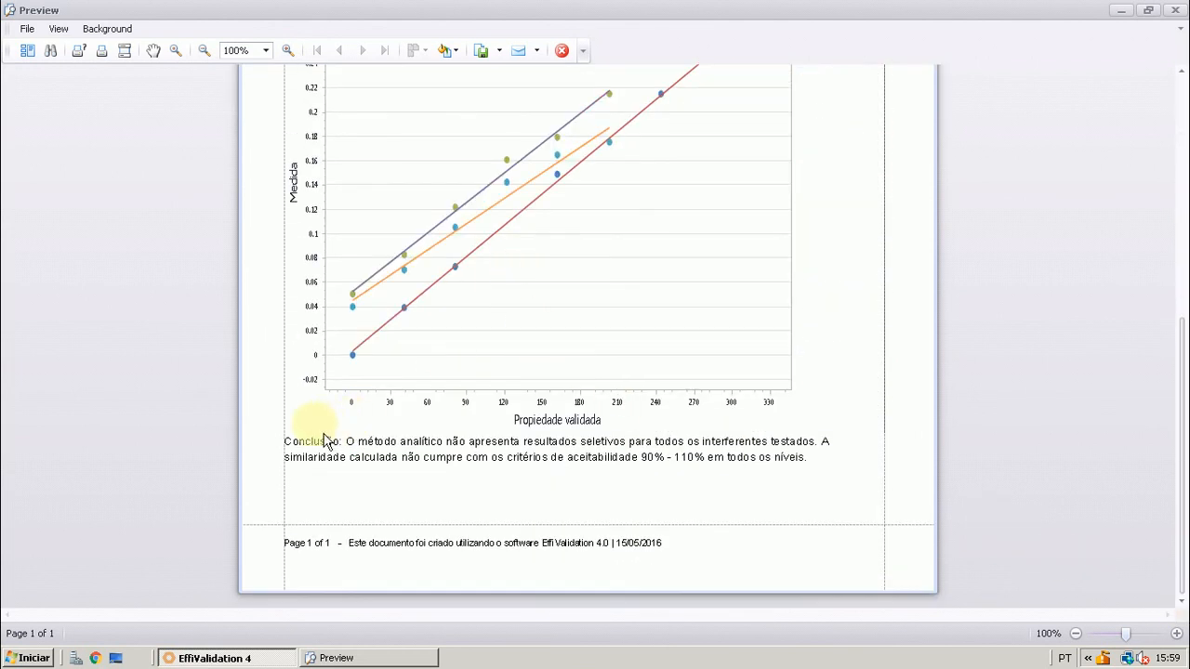
pyautogui.click(1178, 72)
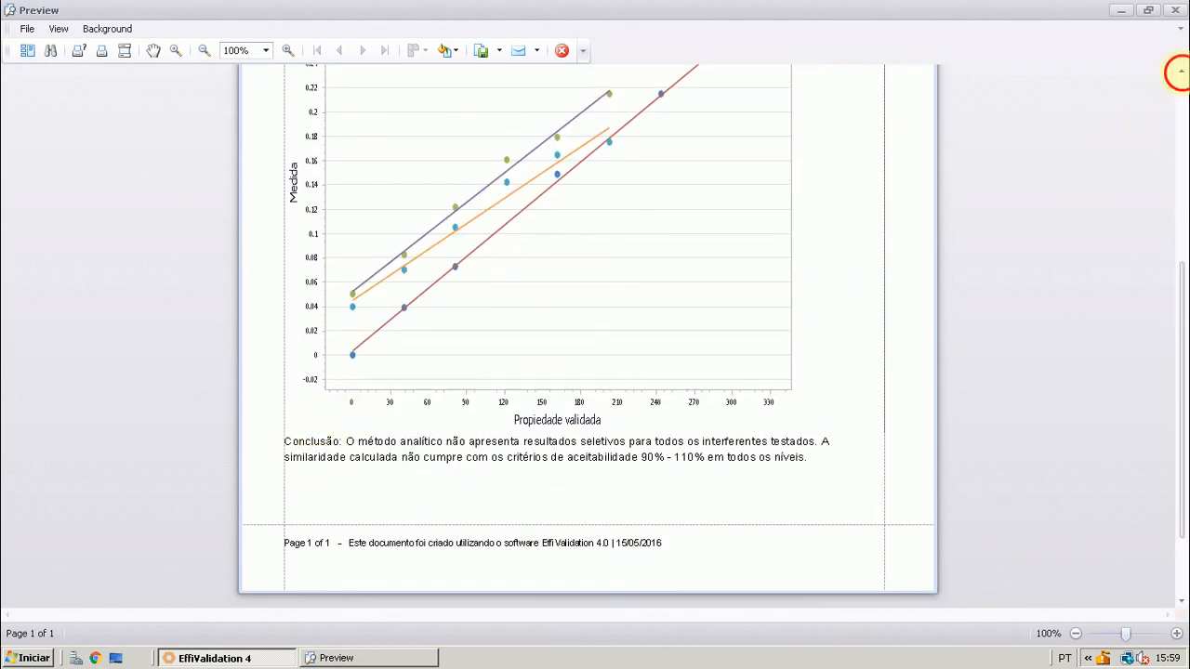
pyautogui.scroll(5, 1179, 71)
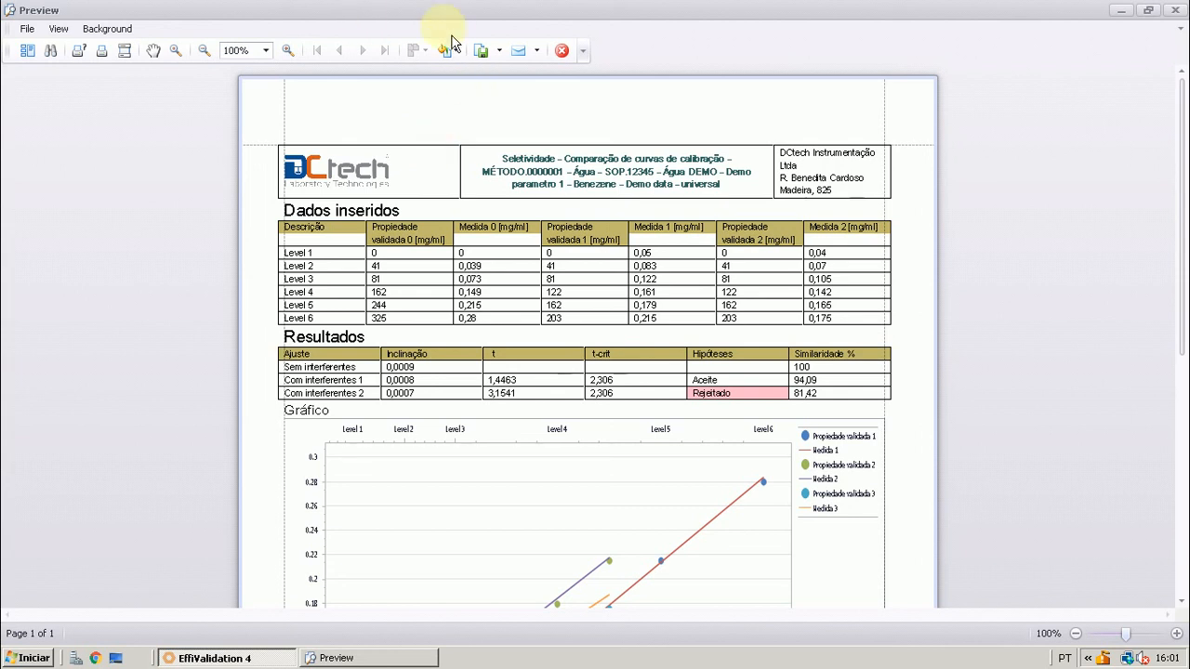
# Export the report as a PDF with the default export options, saving it as Espec1 in the Documentos folder
pyautogui.click(500, 50)
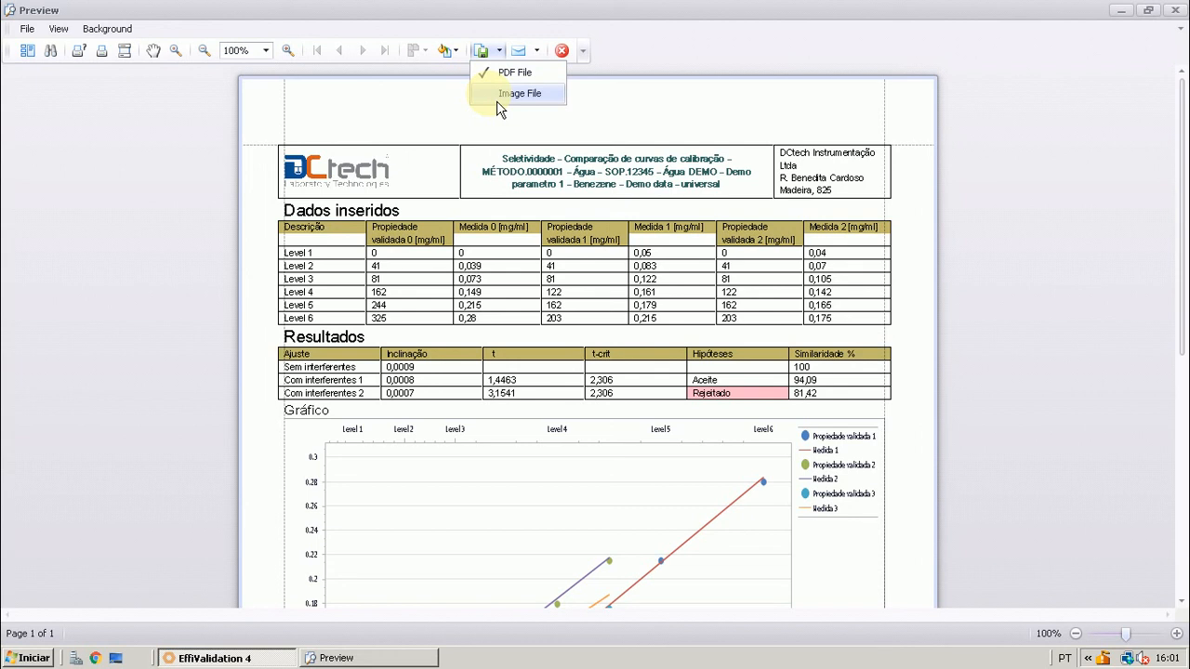
pyautogui.click(496, 62)
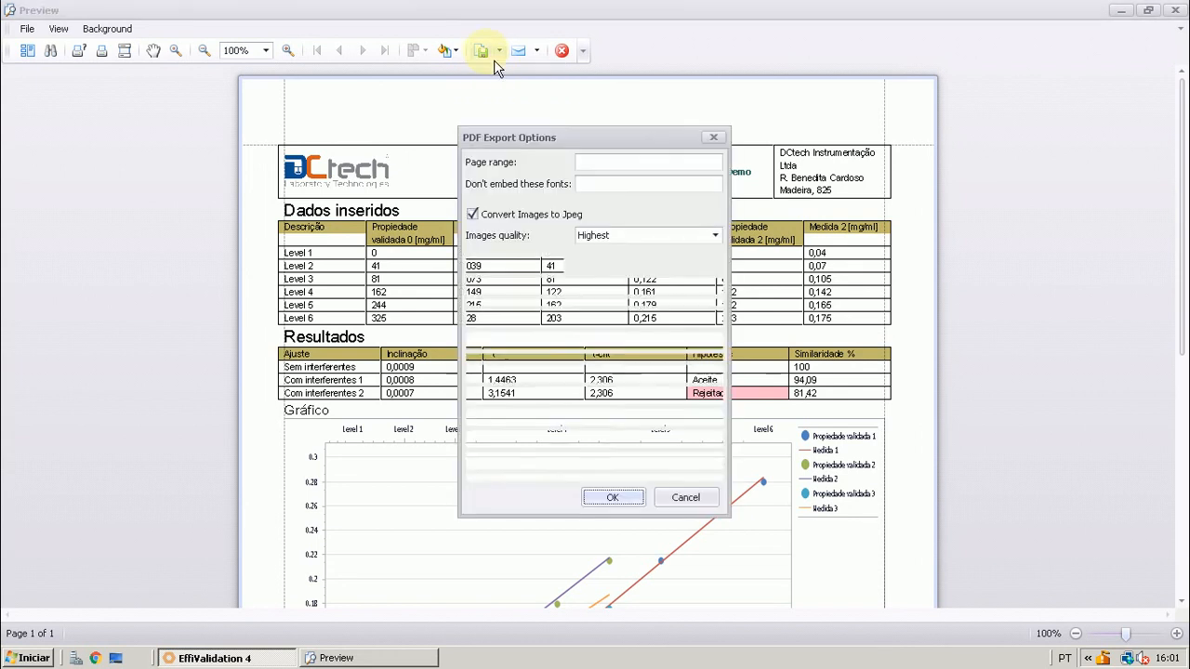
pyautogui.click(605, 502)
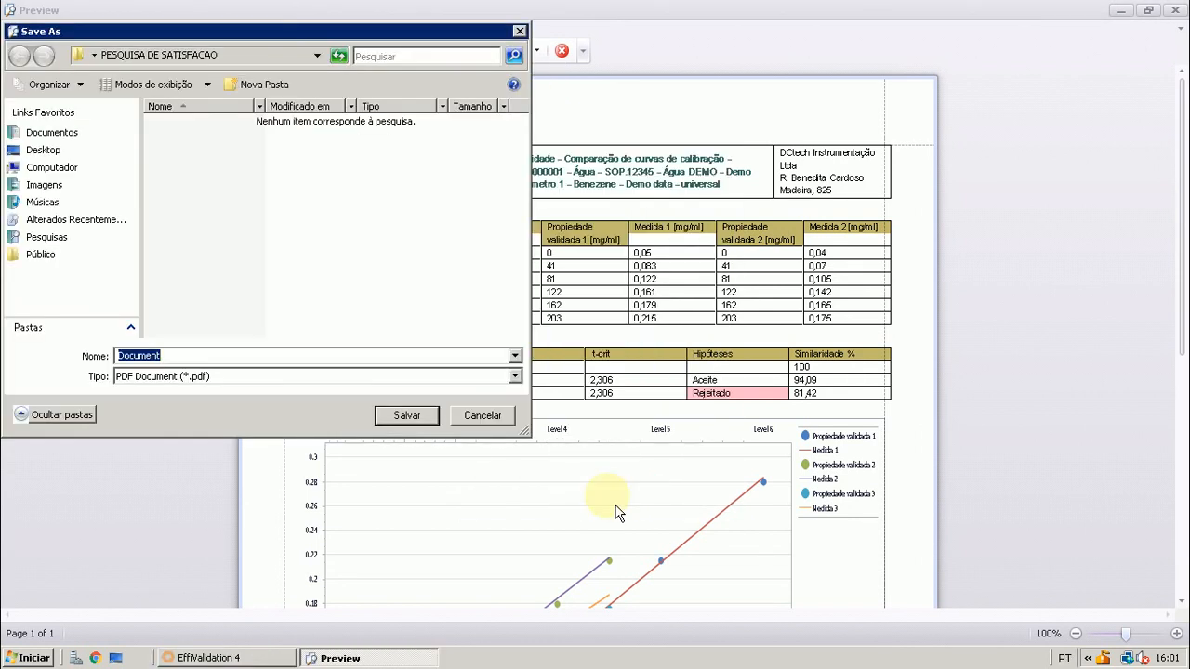
pyautogui.click(67, 135)
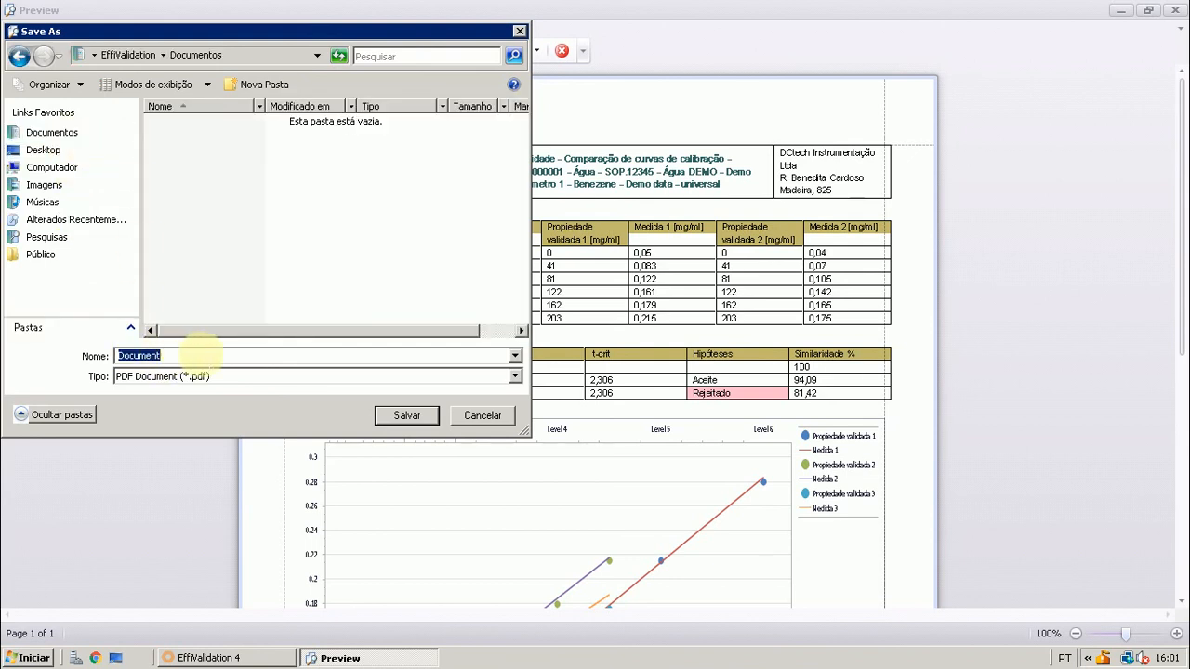
pyautogui.write('Espec')
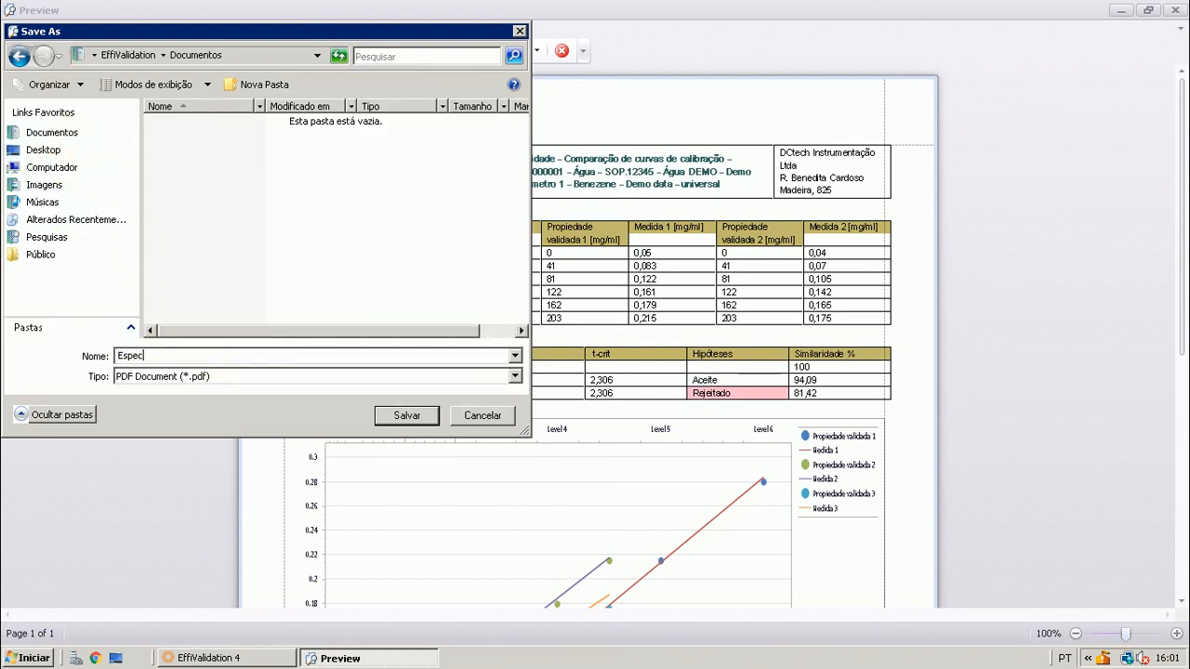
pyautogui.write('if')
pyautogui.click(406, 415)
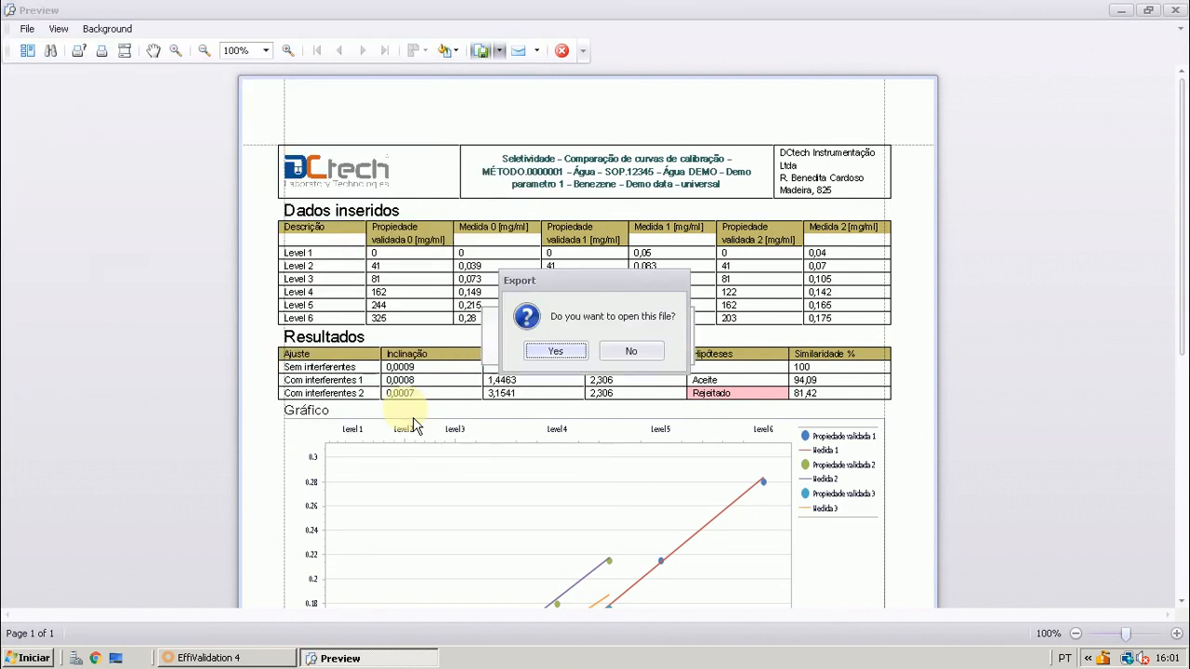
# Open the exported PDF in Adobe Reader, review its tables, chart and conclusion, and close both it and the report preview
pyautogui.click(548, 352)
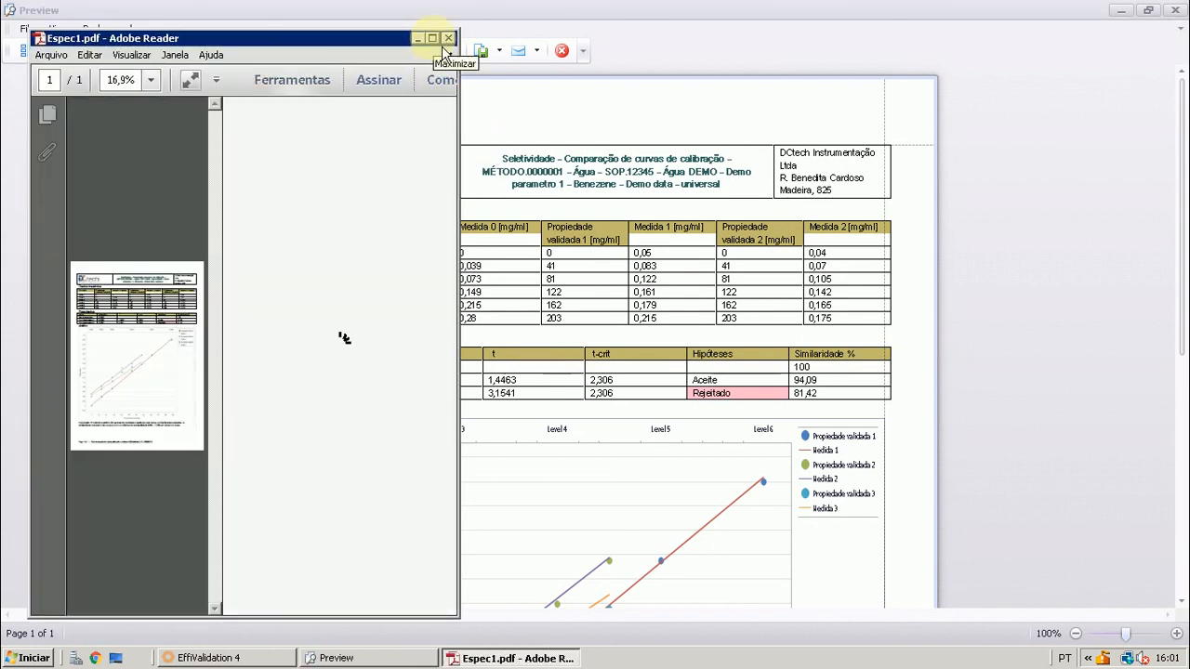
pyautogui.click(431, 38)
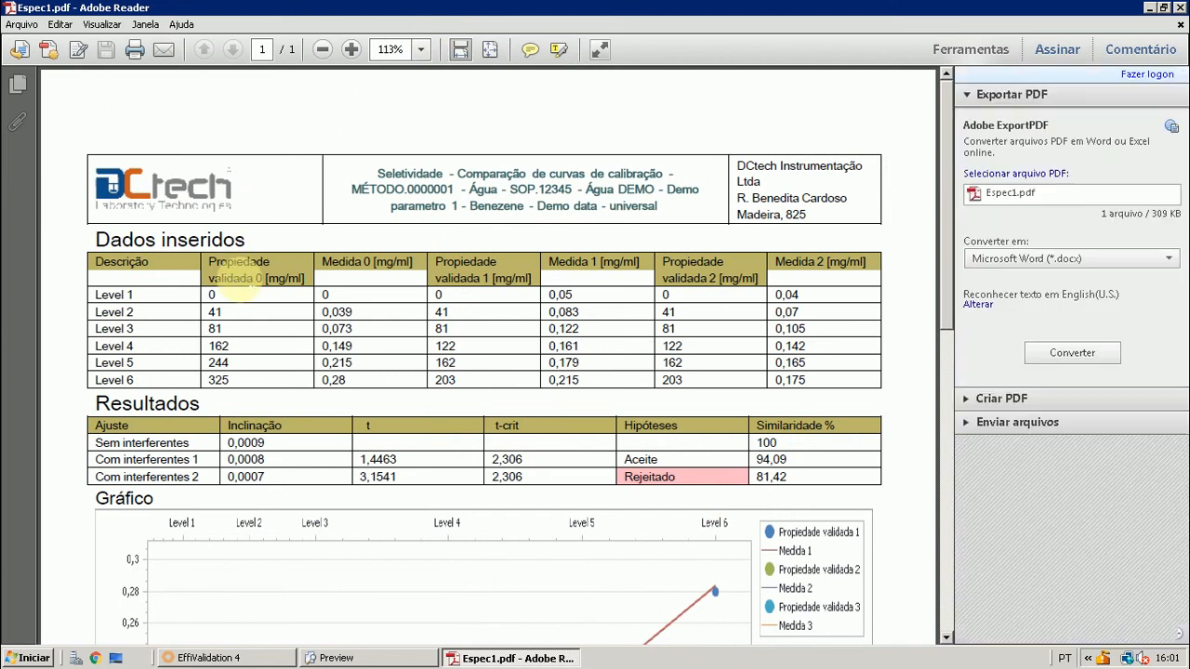
pyautogui.scroll(-5, 256, 261)
pyautogui.scroll(-3, 267, 218)
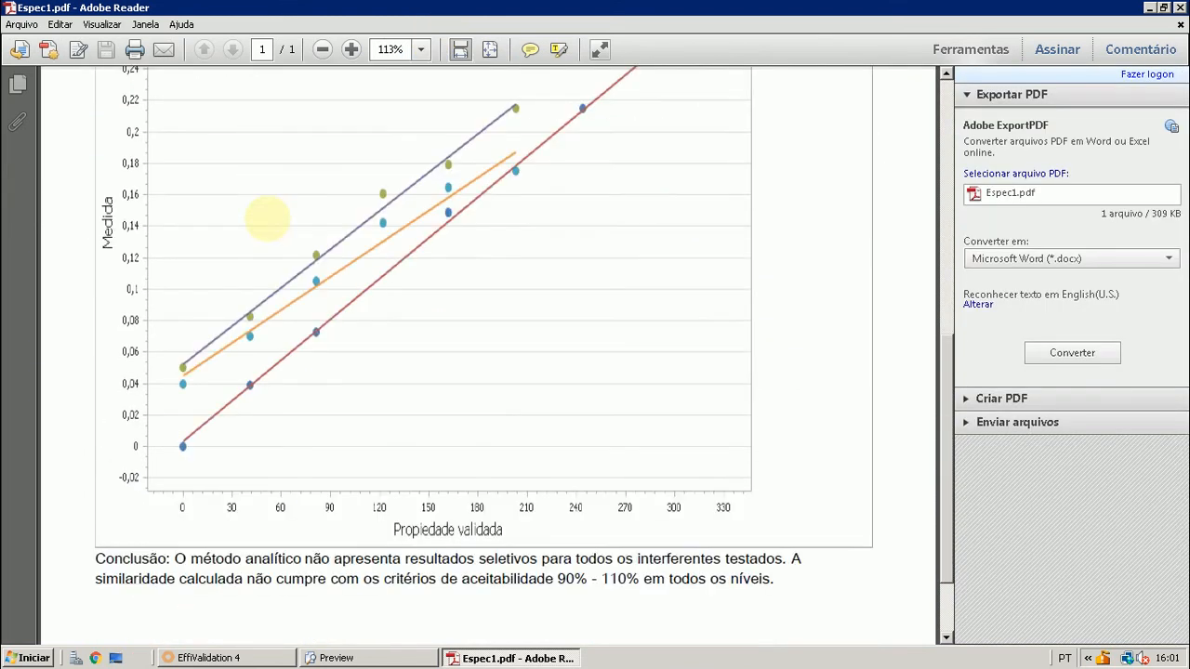
pyautogui.scroll(6, 266, 220)
pyautogui.scroll(4, 265, 225)
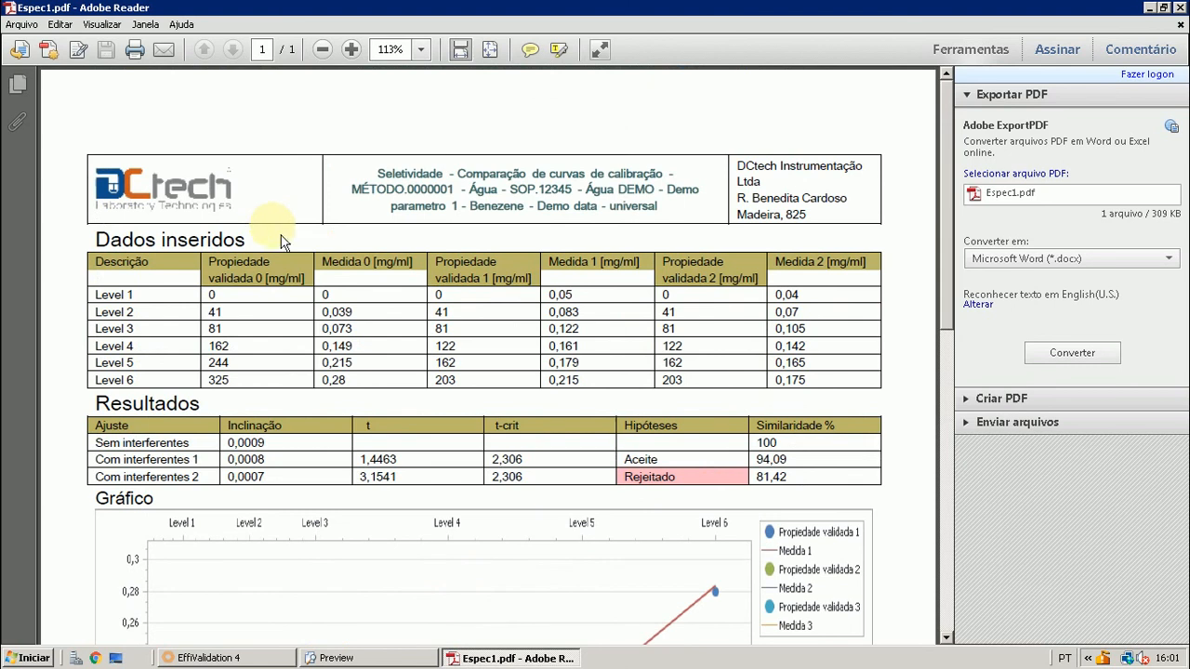
pyautogui.click(1181, 8)
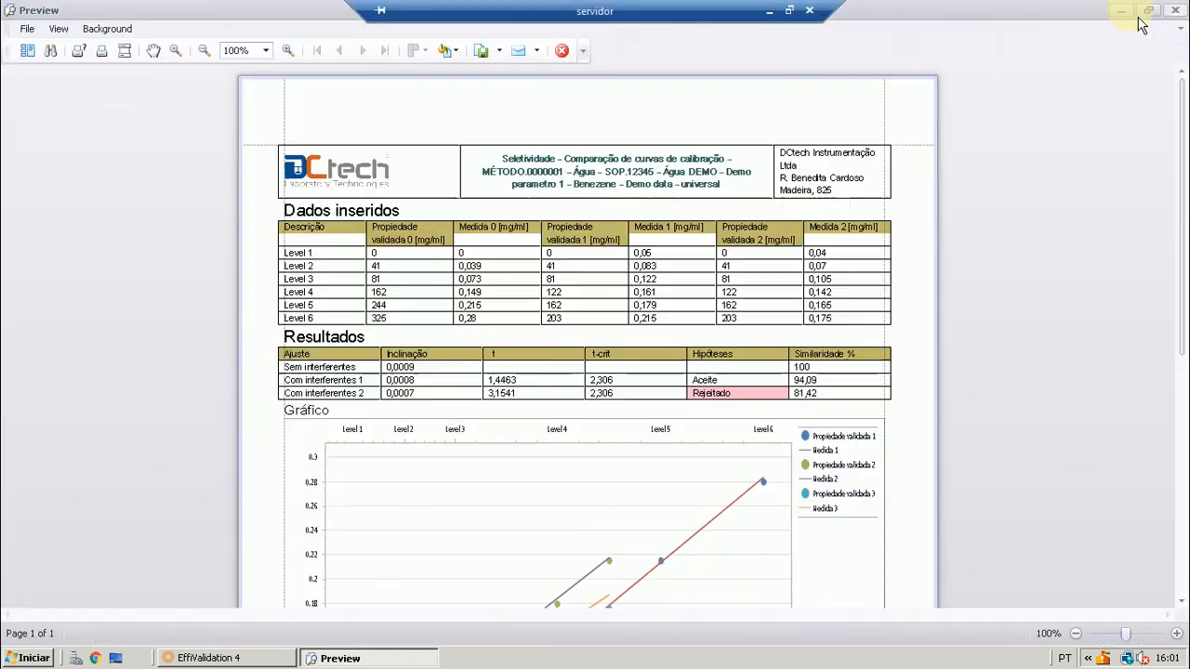
pyautogui.click(567, 53)
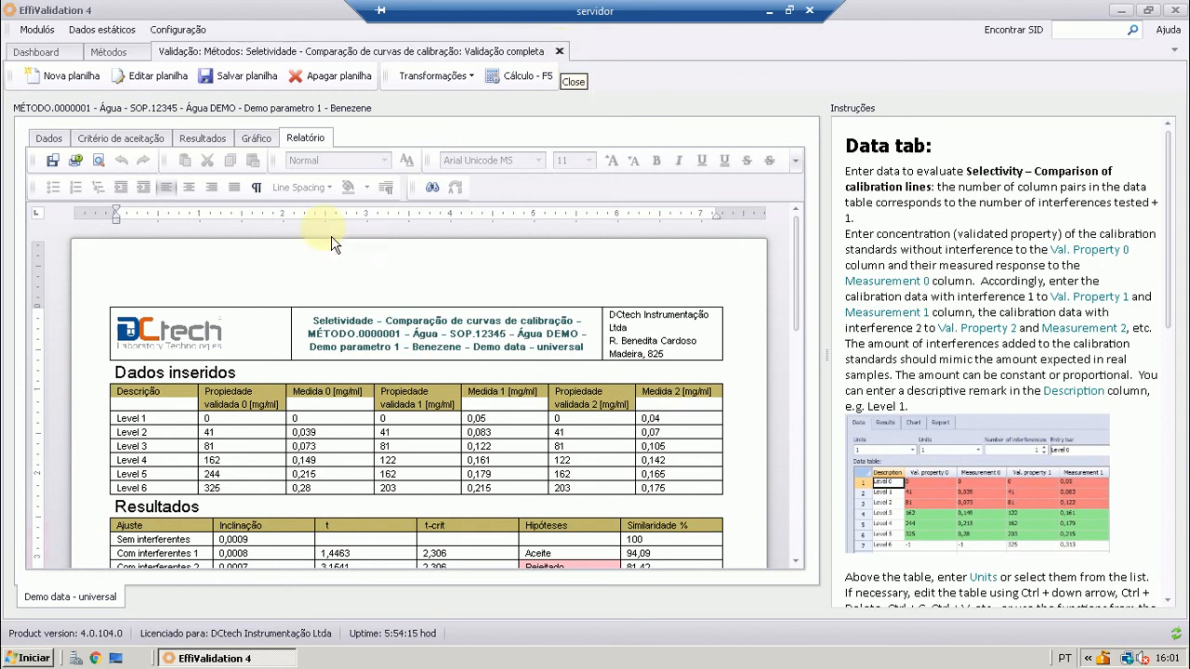
# Return to the data table, save the Demo data - universal sheet, and close the calibration-curve comparison worksheet with its changes saved
pyautogui.click(48, 138)
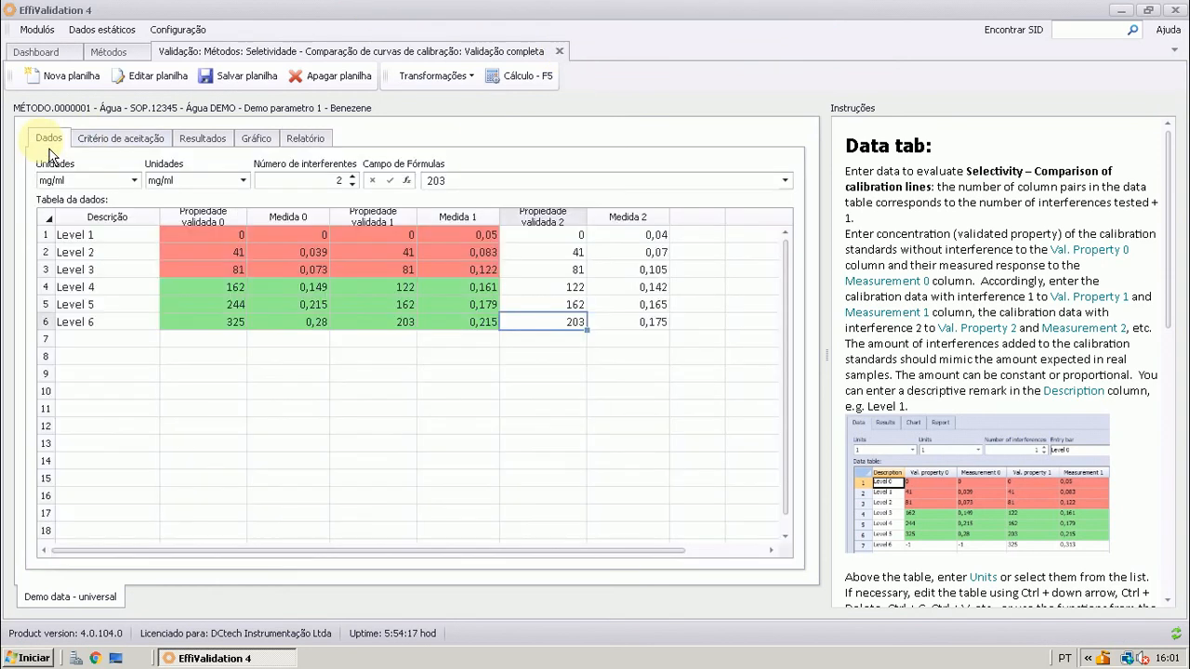
pyautogui.click(236, 78)
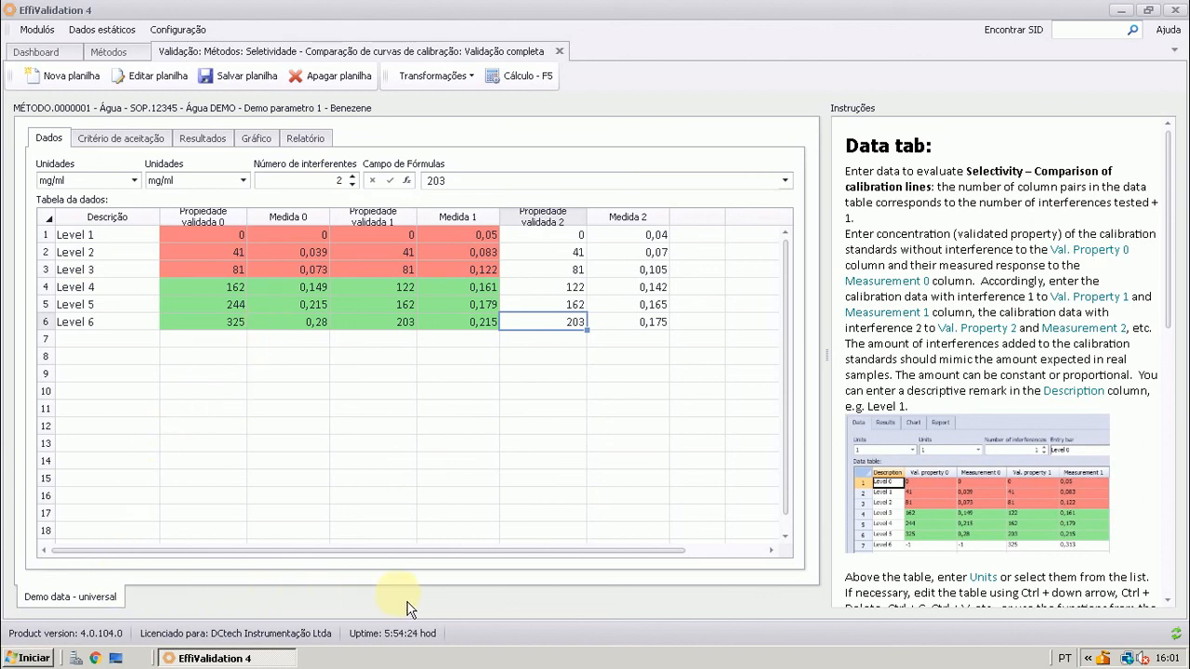
pyautogui.click(571, 58)
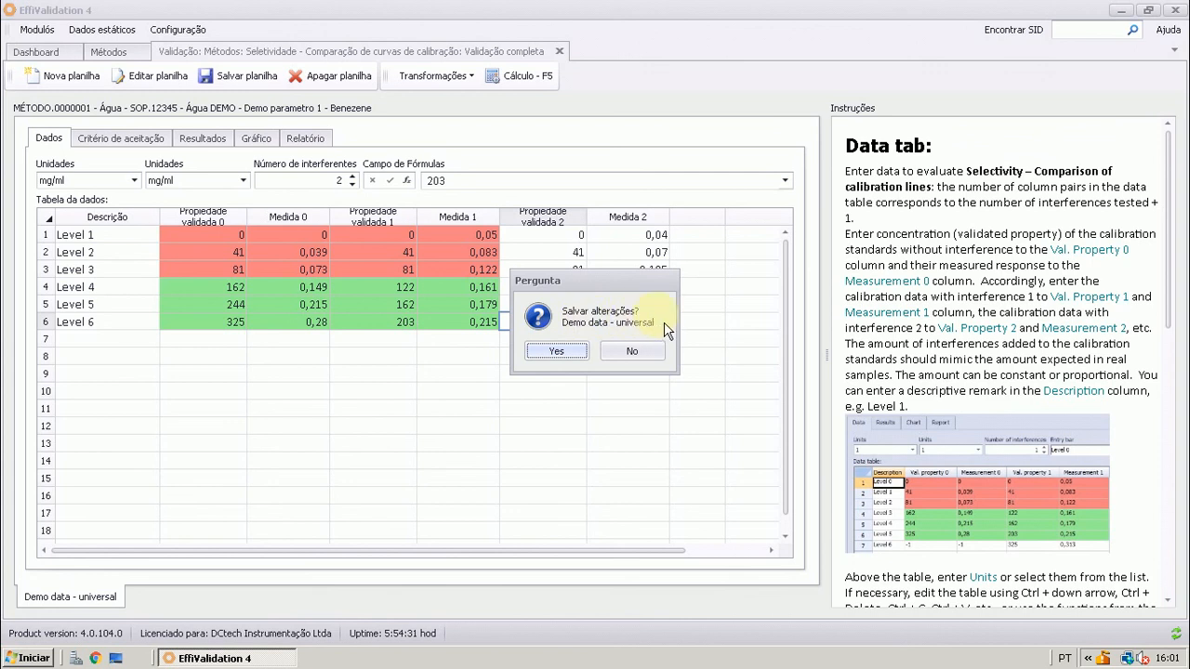
pyautogui.click(582, 353)
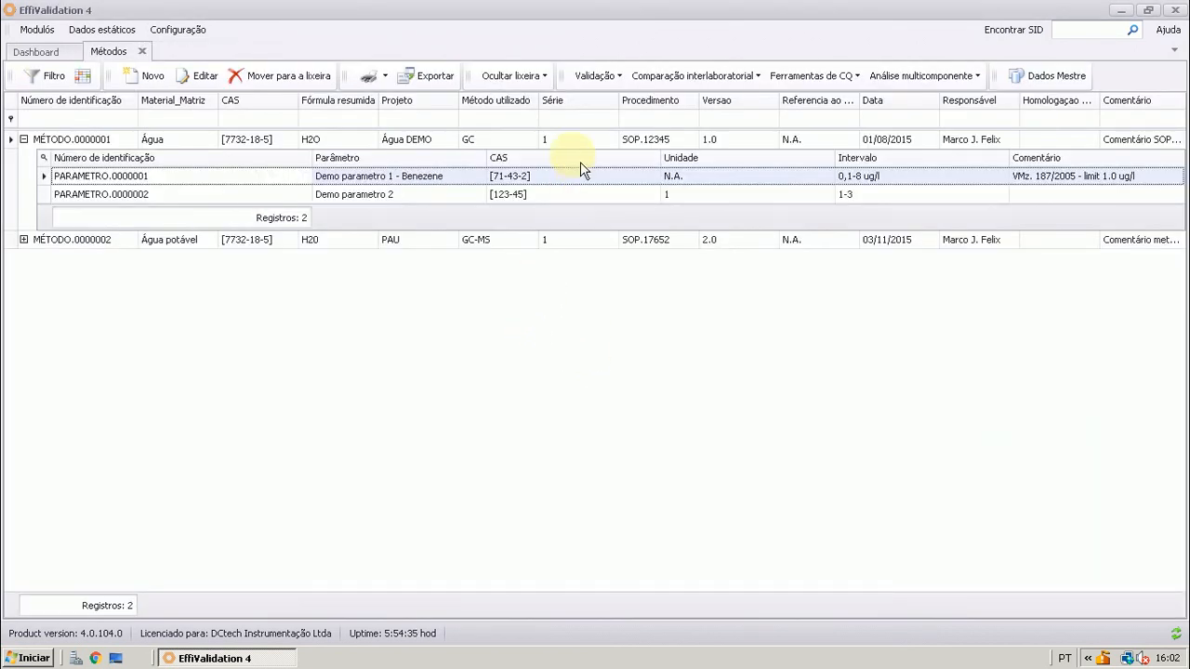
# Open the complete-validation selectivity worksheet Comparação de resultados com um padrão for Demo parametro 1 - Benezene
pyautogui.click(602, 76)
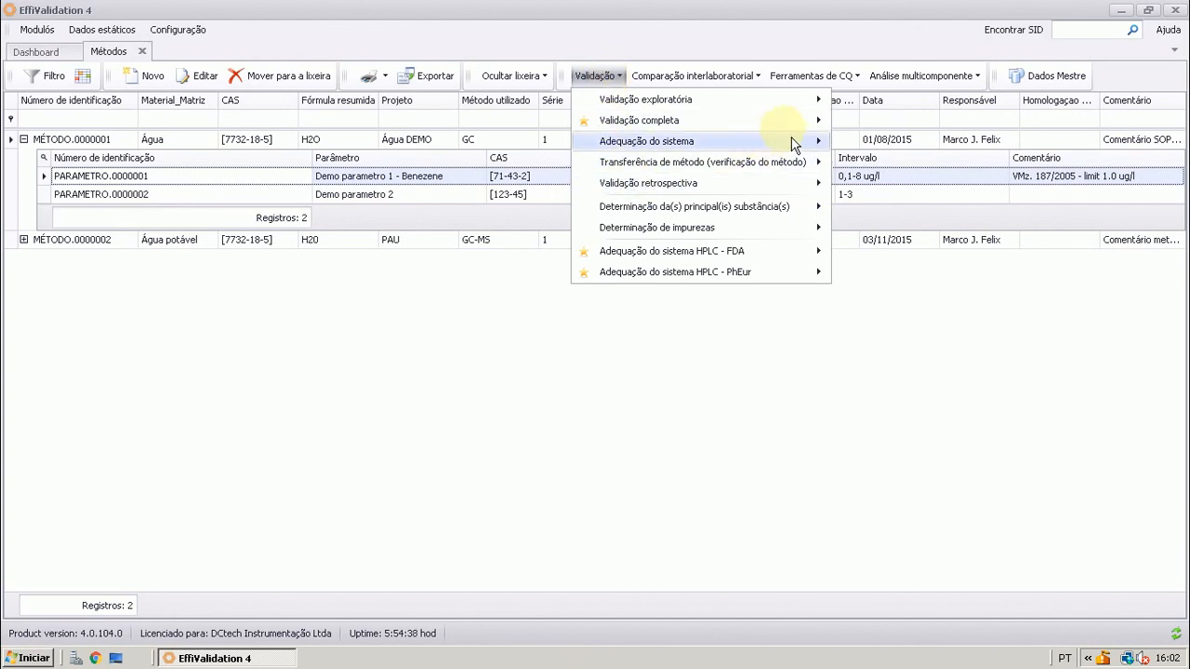
pyautogui.moveTo(794, 120)
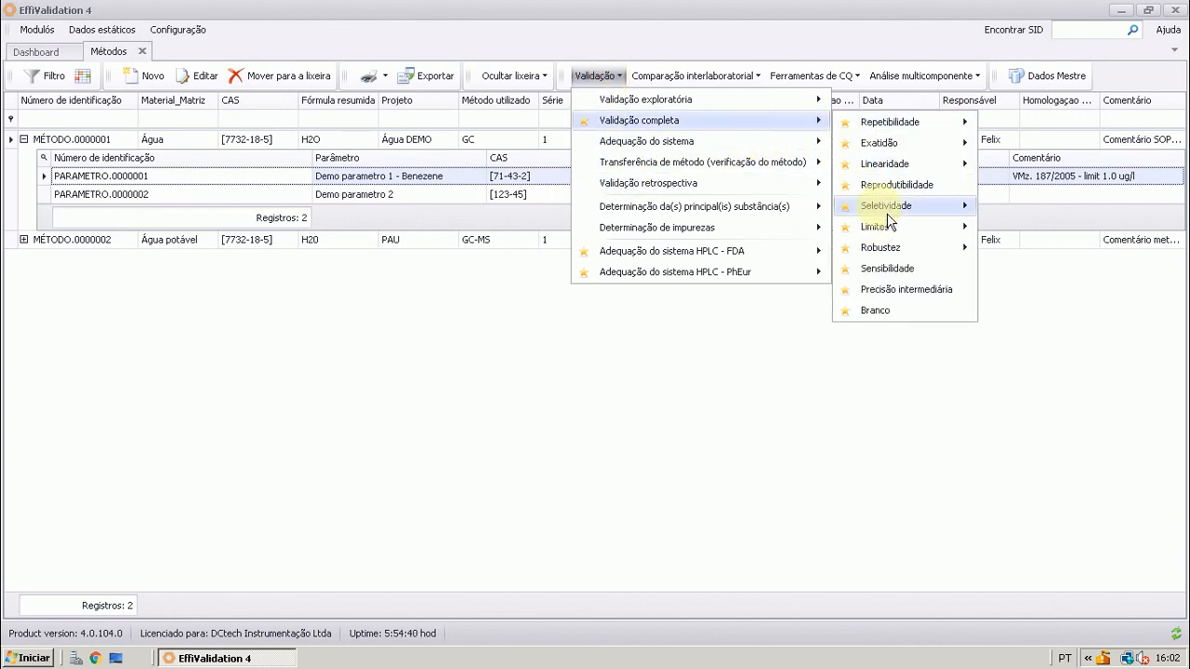
pyautogui.moveTo(887, 215)
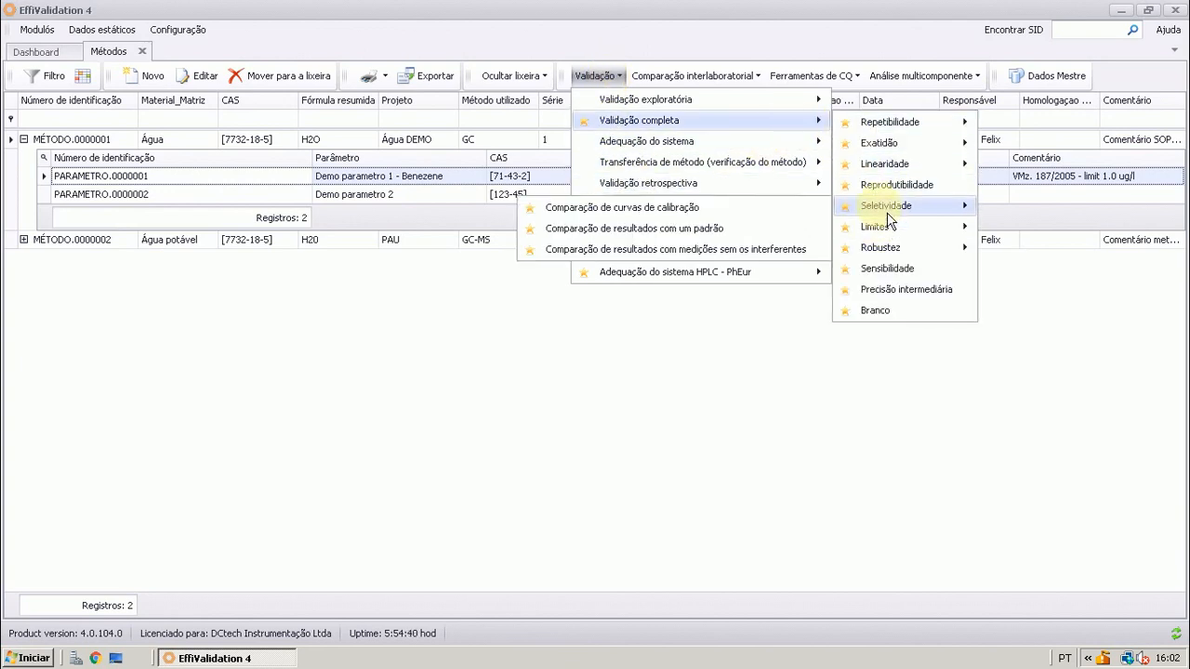
pyautogui.click(715, 234)
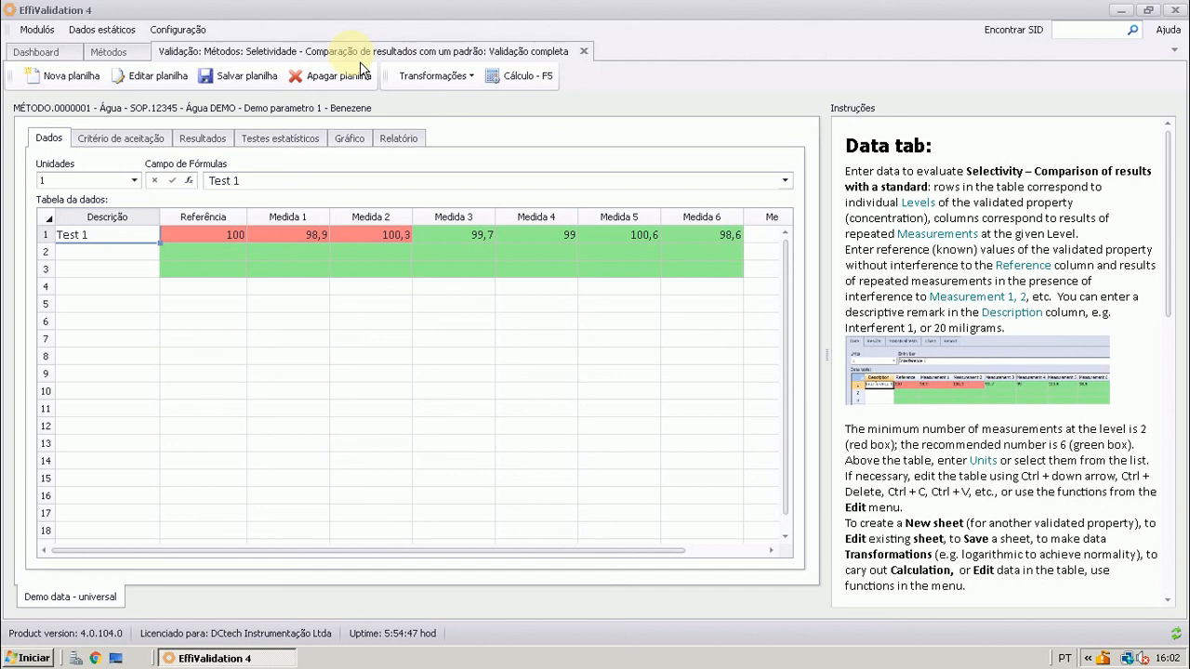
# Check the Test 1 reference value and its entries for Medida 1 through Medida 5 in the data table
pyautogui.click(183, 238)
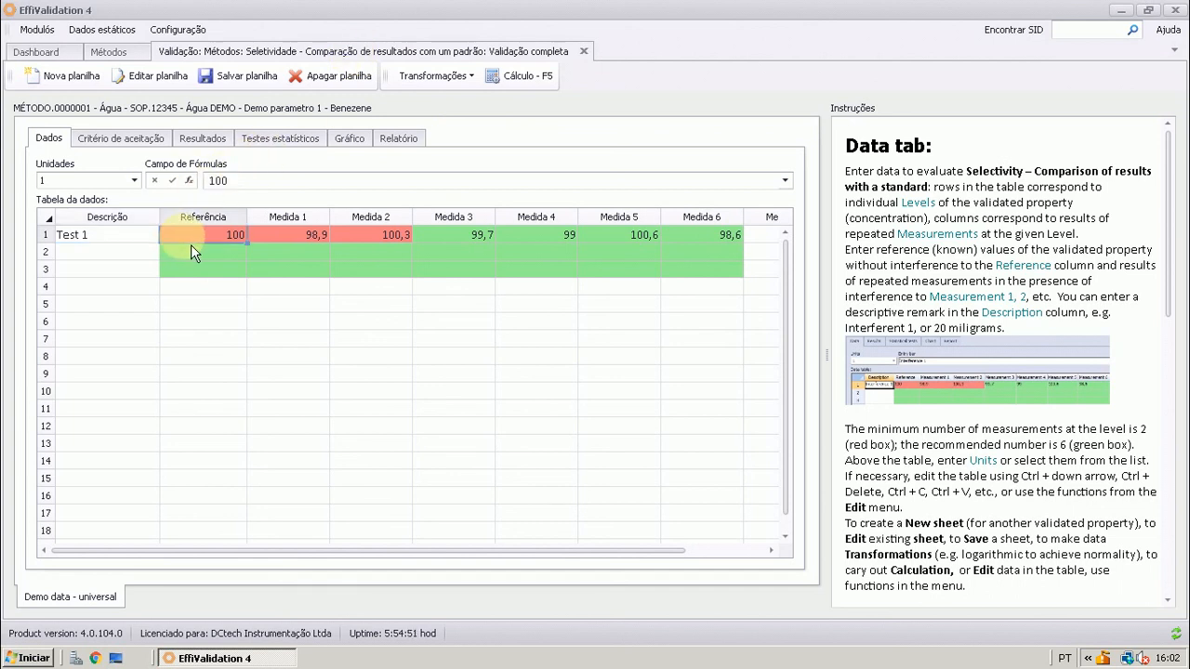
pyautogui.click(279, 238)
pyautogui.click(351, 239)
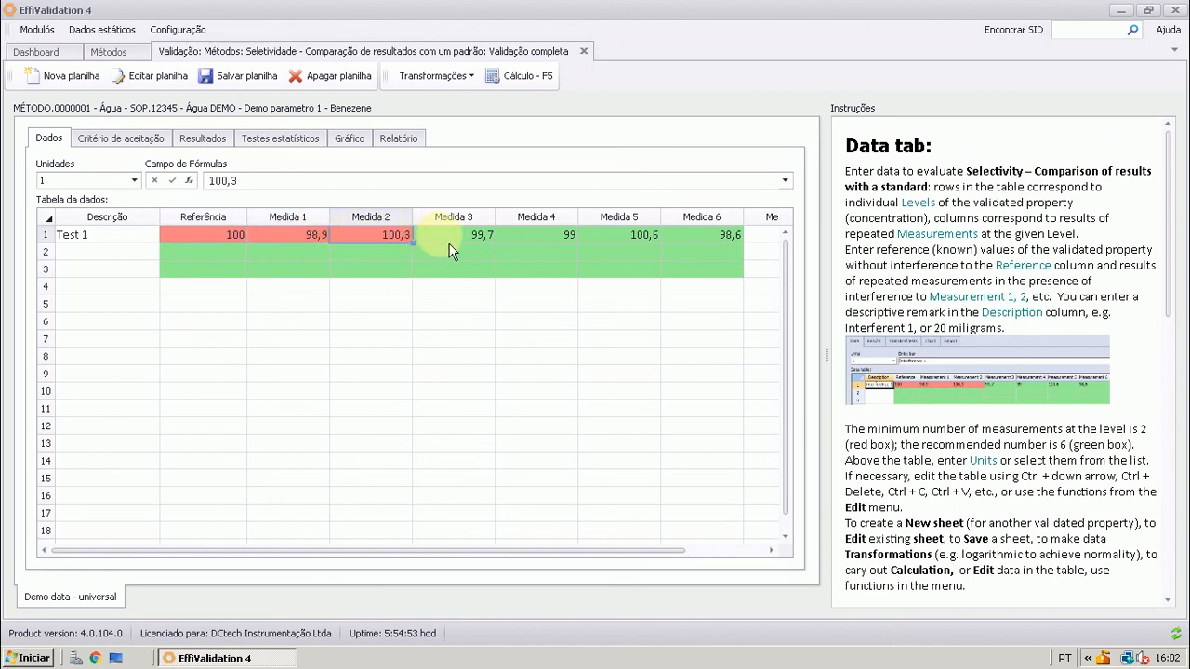
pyautogui.click(460, 238)
pyautogui.click(530, 238)
pyautogui.click(604, 238)
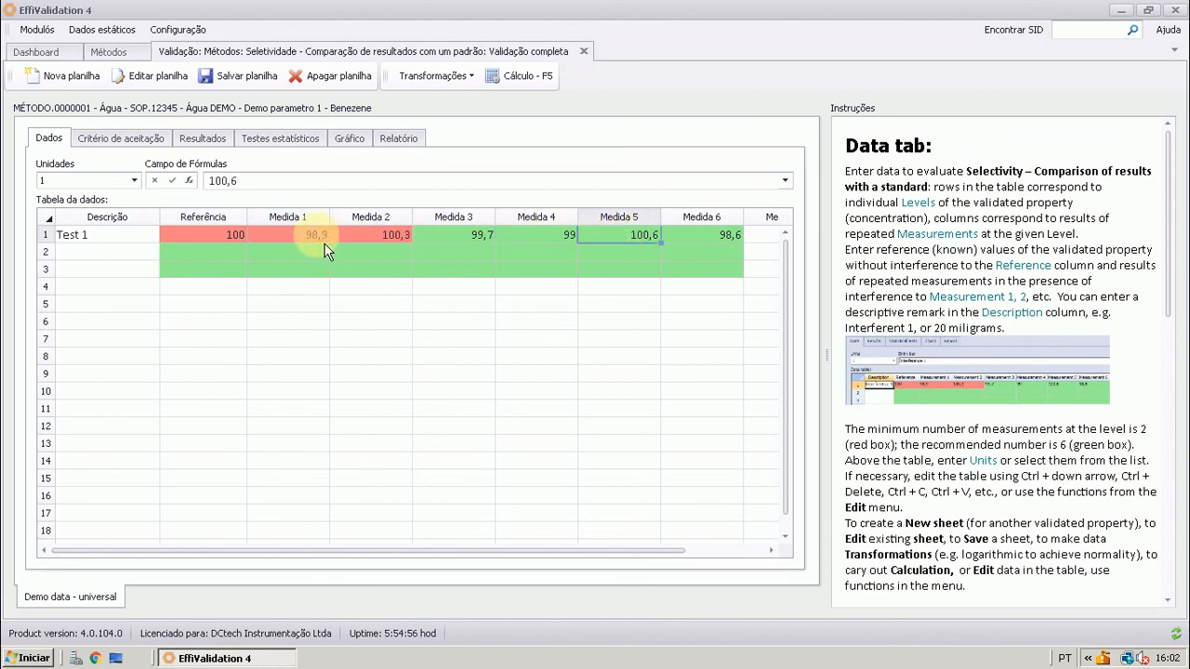
# Examine the Test 1 reference value and its six replicate entries, Medida 1 through Medida 6, in the data table
pyautogui.click(230, 243)
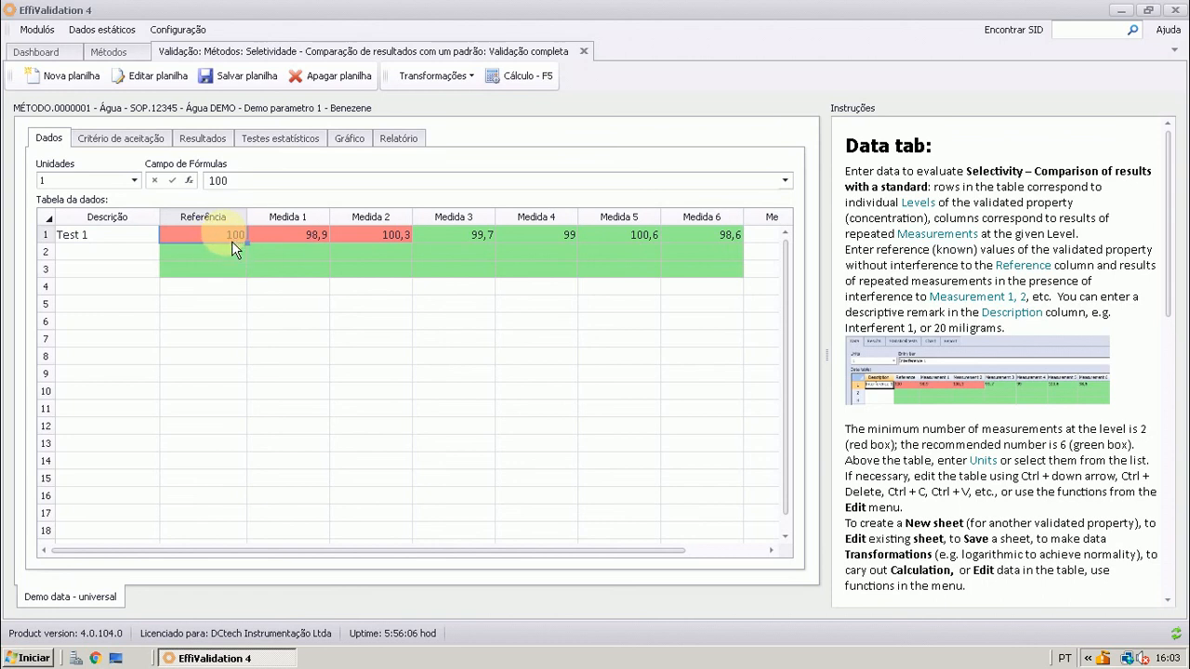
pyautogui.click(302, 242)
pyautogui.click(382, 243)
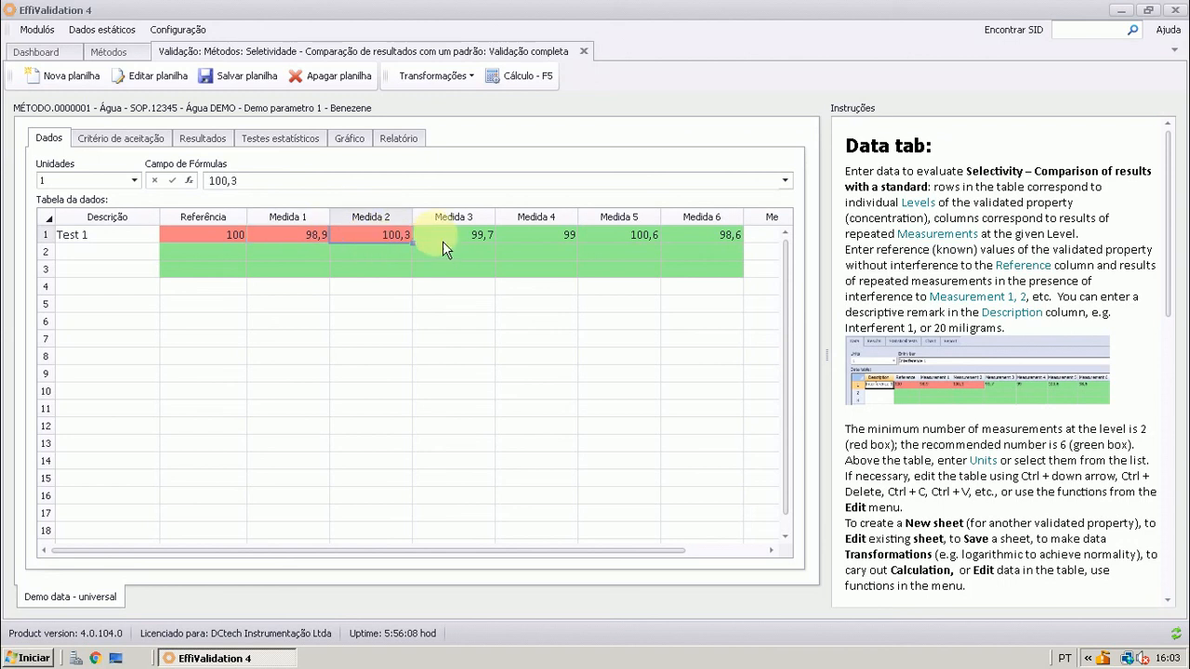
pyautogui.click(474, 239)
pyautogui.click(553, 239)
pyautogui.click(651, 239)
pyautogui.click(700, 240)
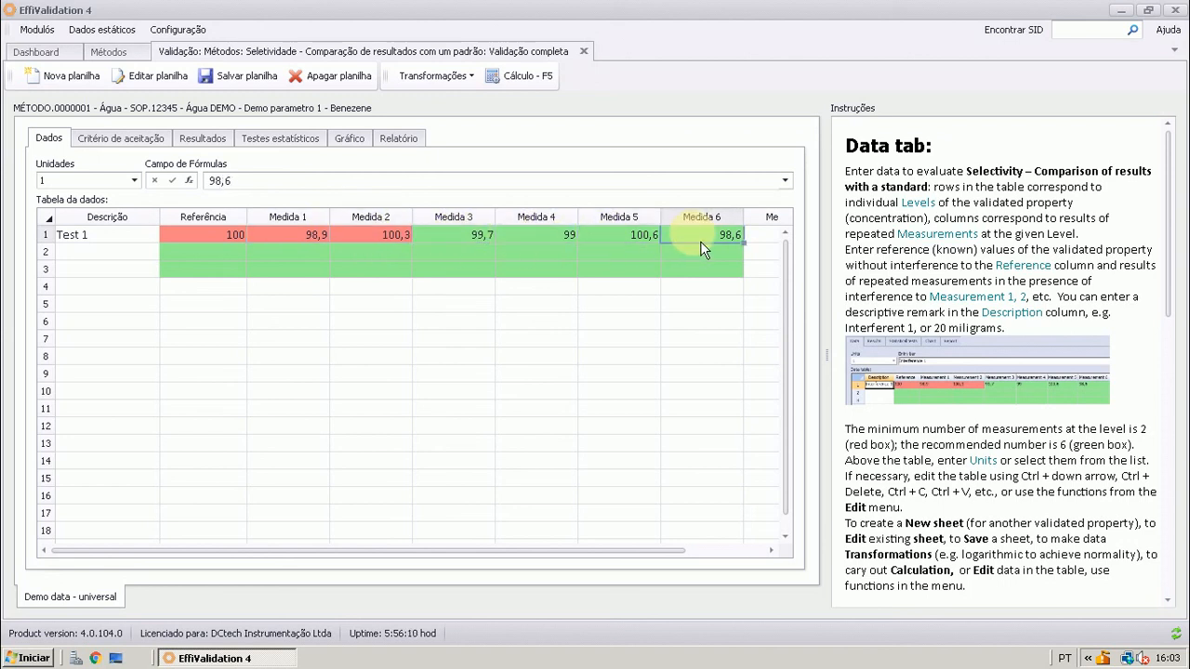
pyautogui.click(294, 247)
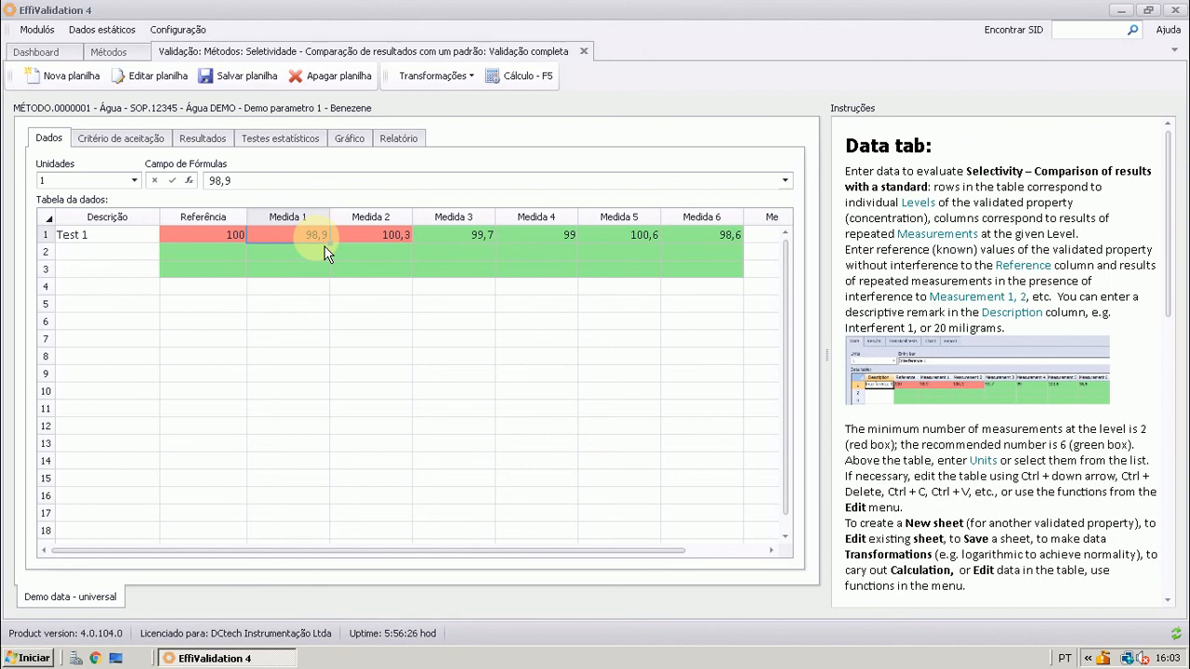
pyautogui.click(353, 242)
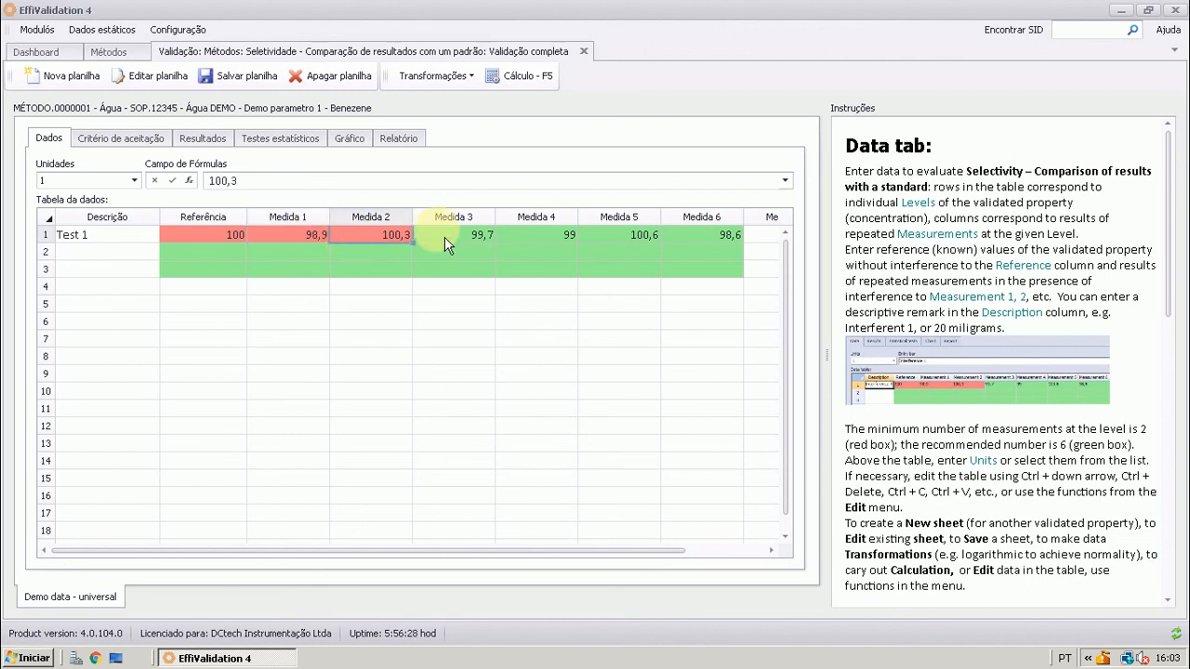
pyautogui.click(463, 240)
pyautogui.click(537, 242)
pyautogui.click(613, 241)
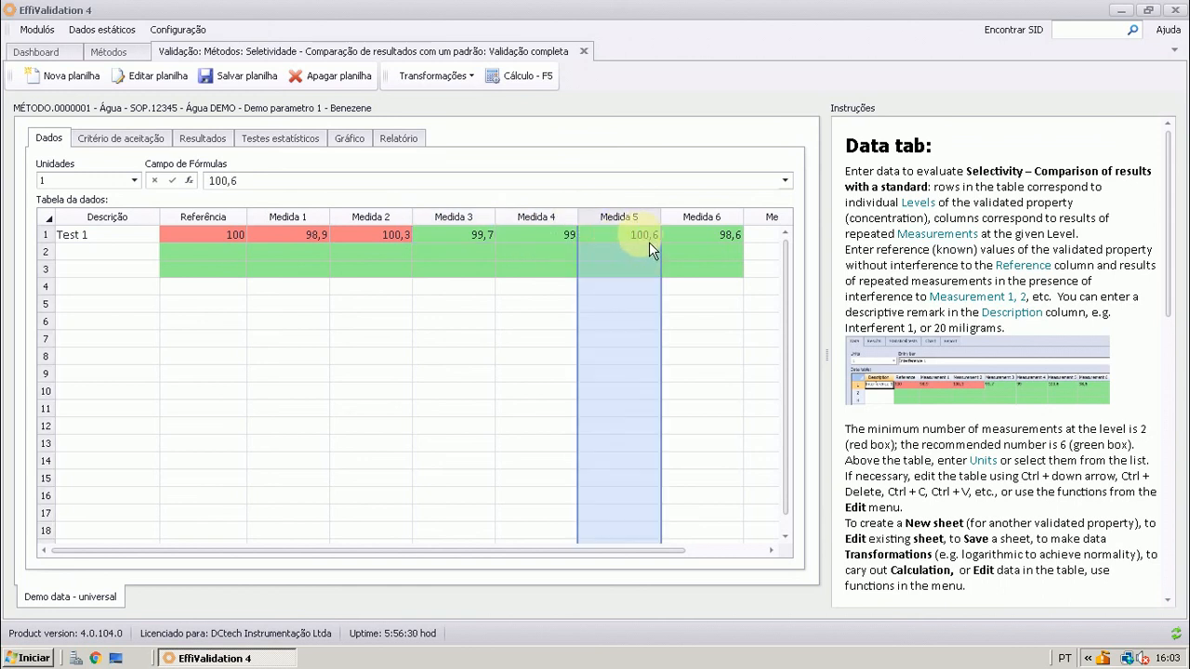
pyautogui.click(709, 239)
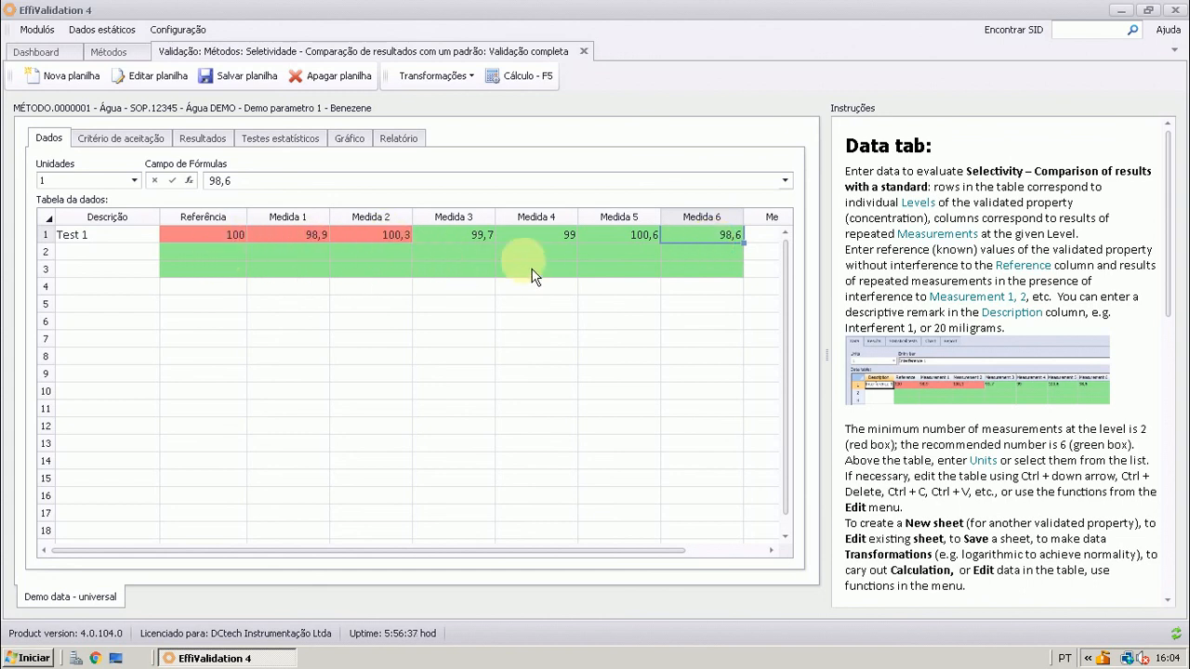
# Review the Test 1 results from reference and measured value through t and t-crit, and compare them with the similarity acceptance criteria
pyautogui.click(130, 141)
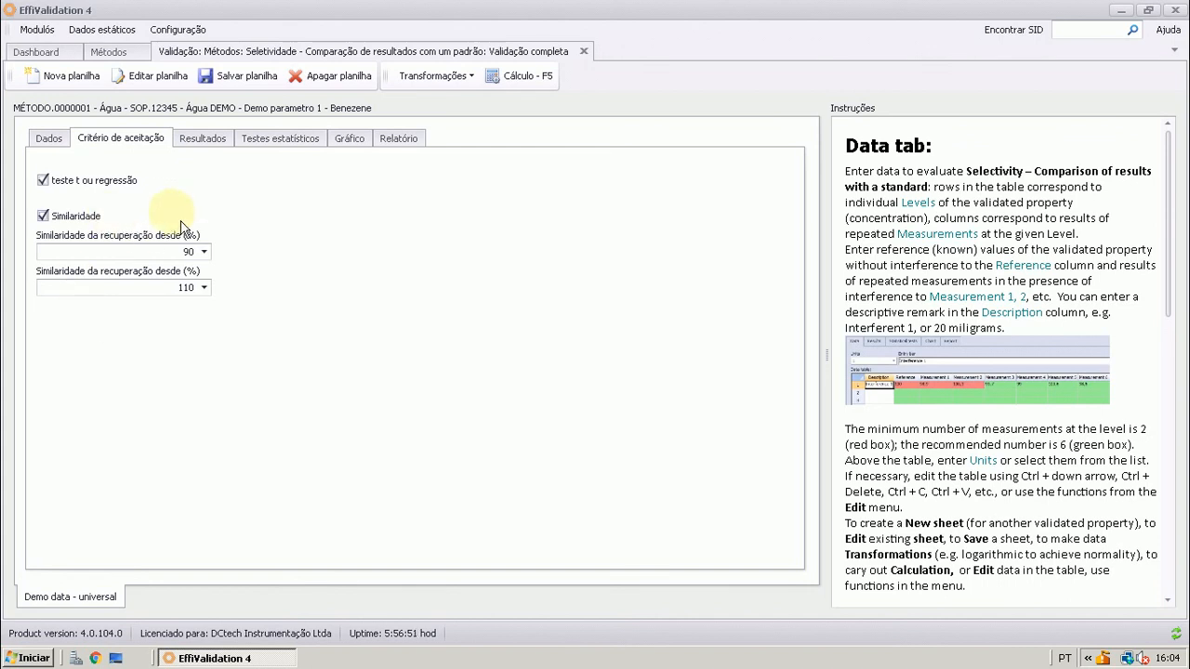
pyautogui.click(210, 140)
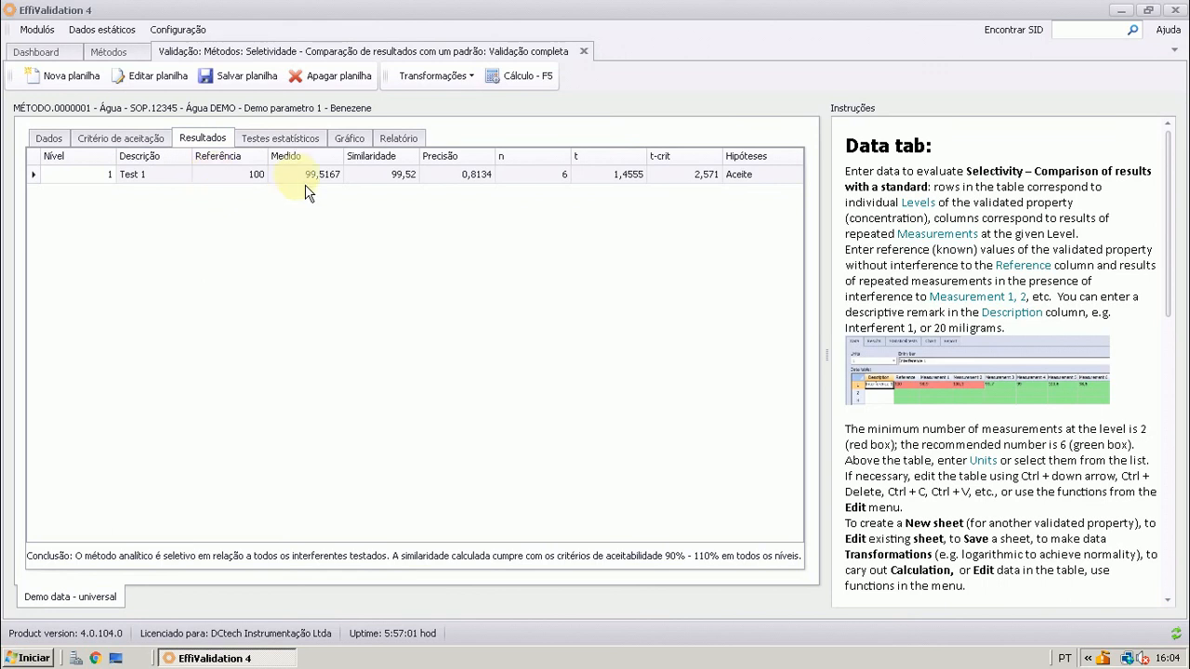
pyautogui.click(237, 186)
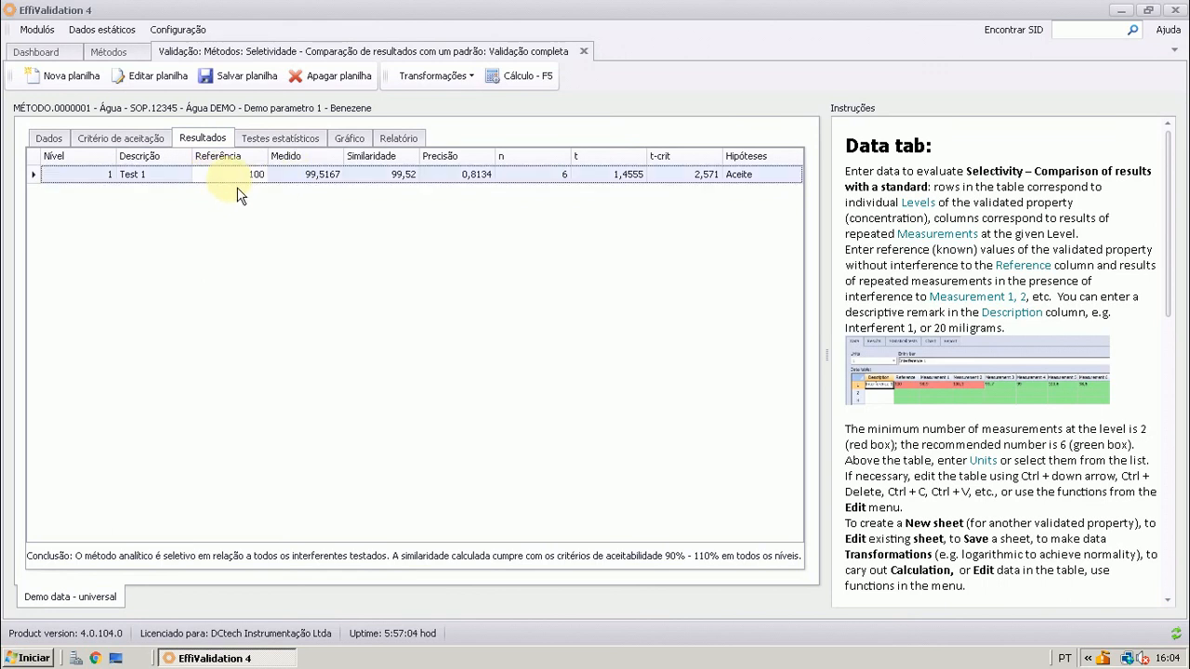
pyautogui.click(326, 186)
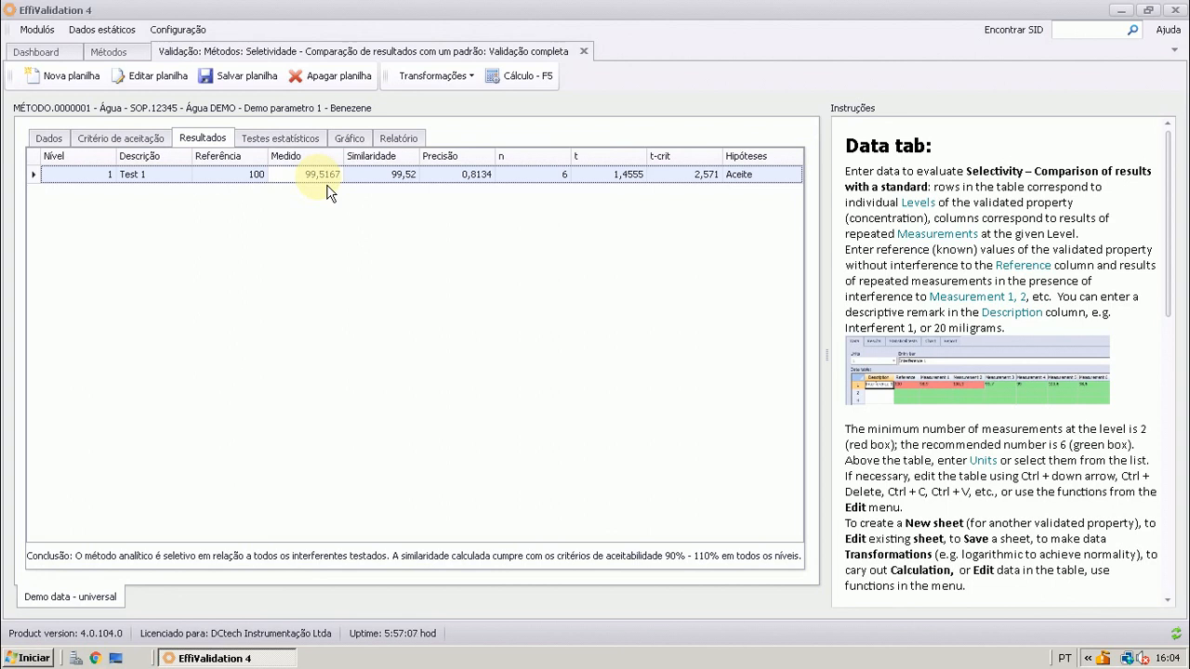
pyautogui.click(253, 185)
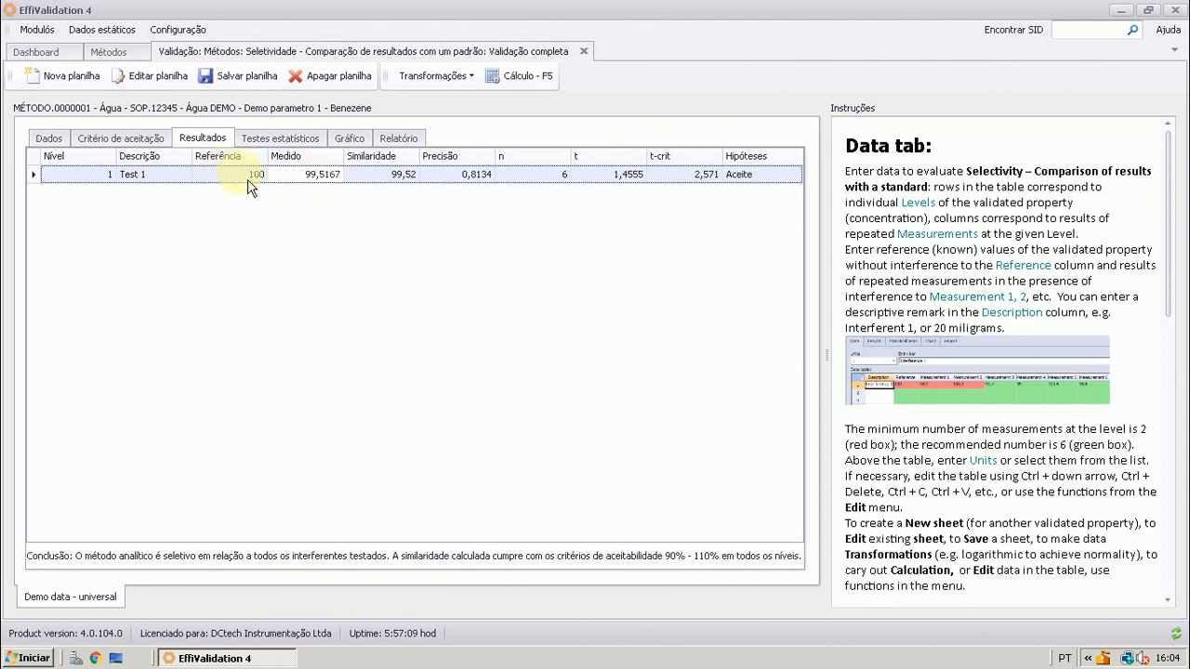
pyautogui.click(246, 186)
pyautogui.click(300, 186)
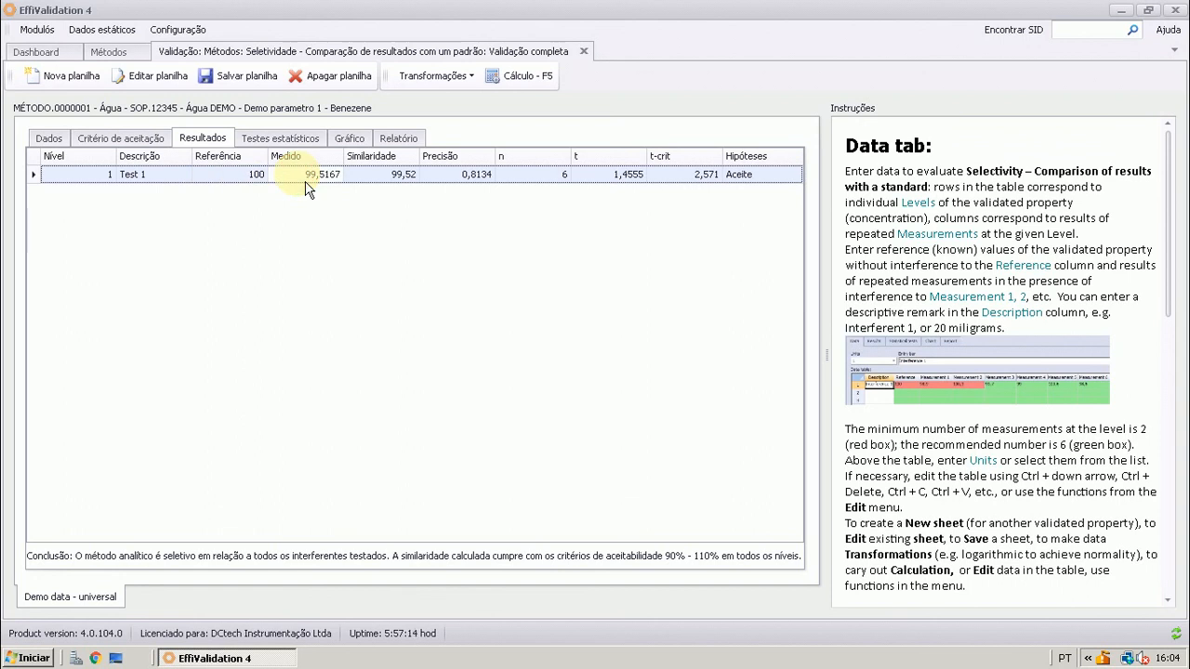
pyautogui.click(372, 186)
pyautogui.click(439, 186)
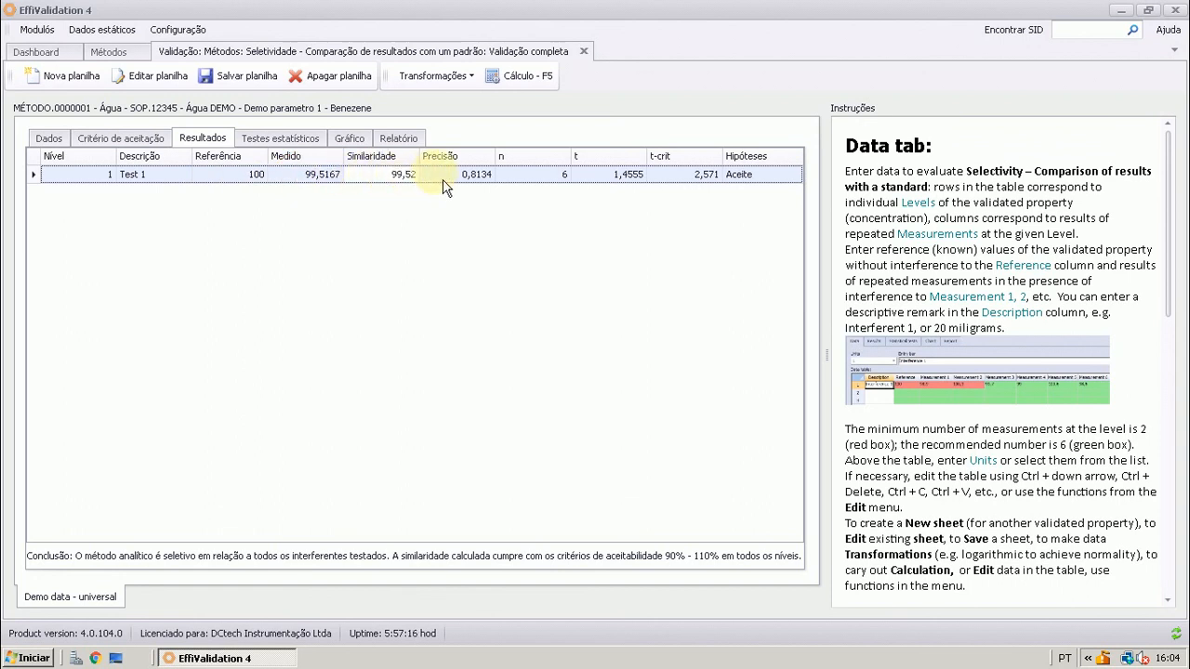
pyautogui.click(537, 189)
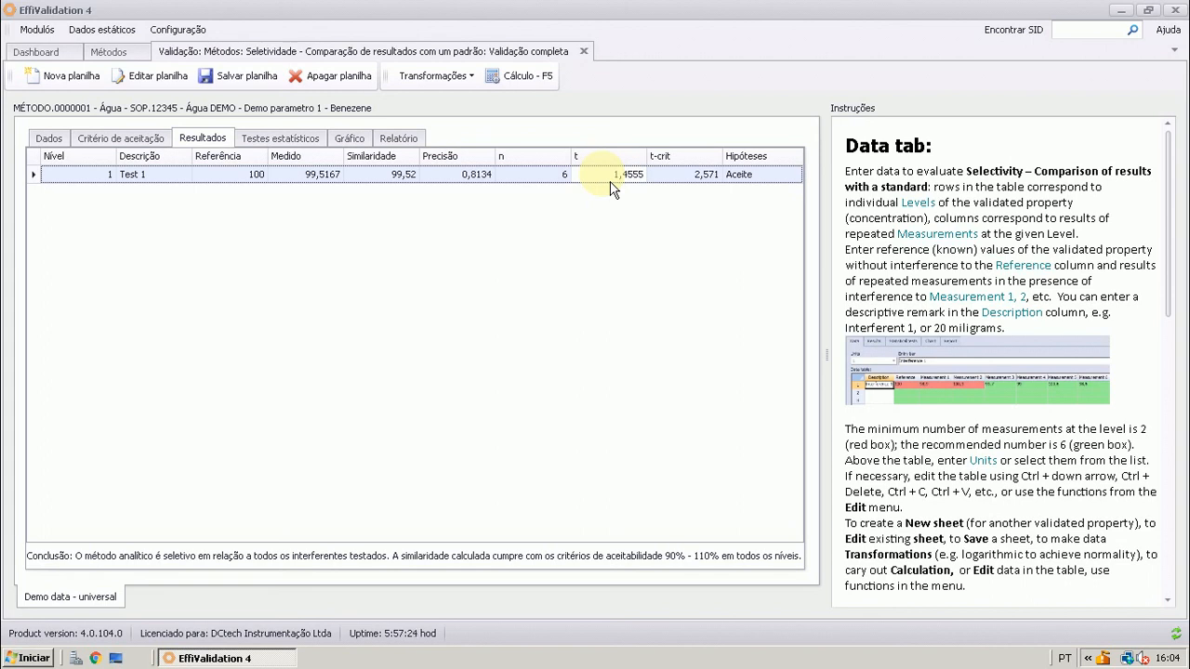
pyautogui.click(676, 183)
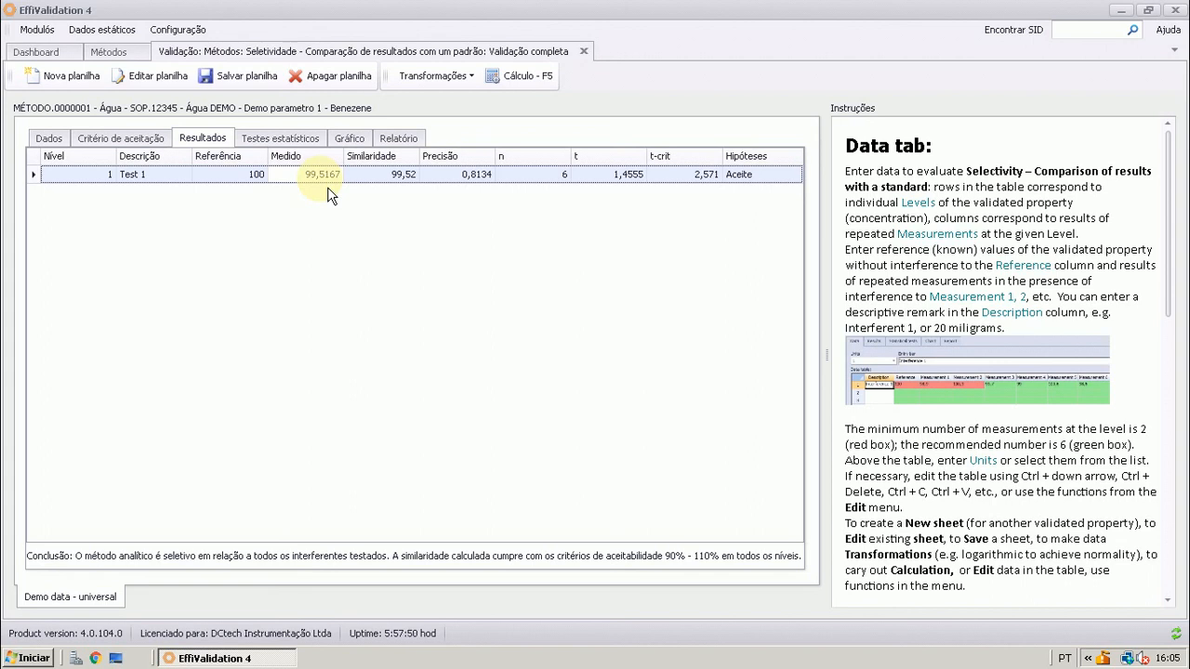
pyautogui.click(119, 137)
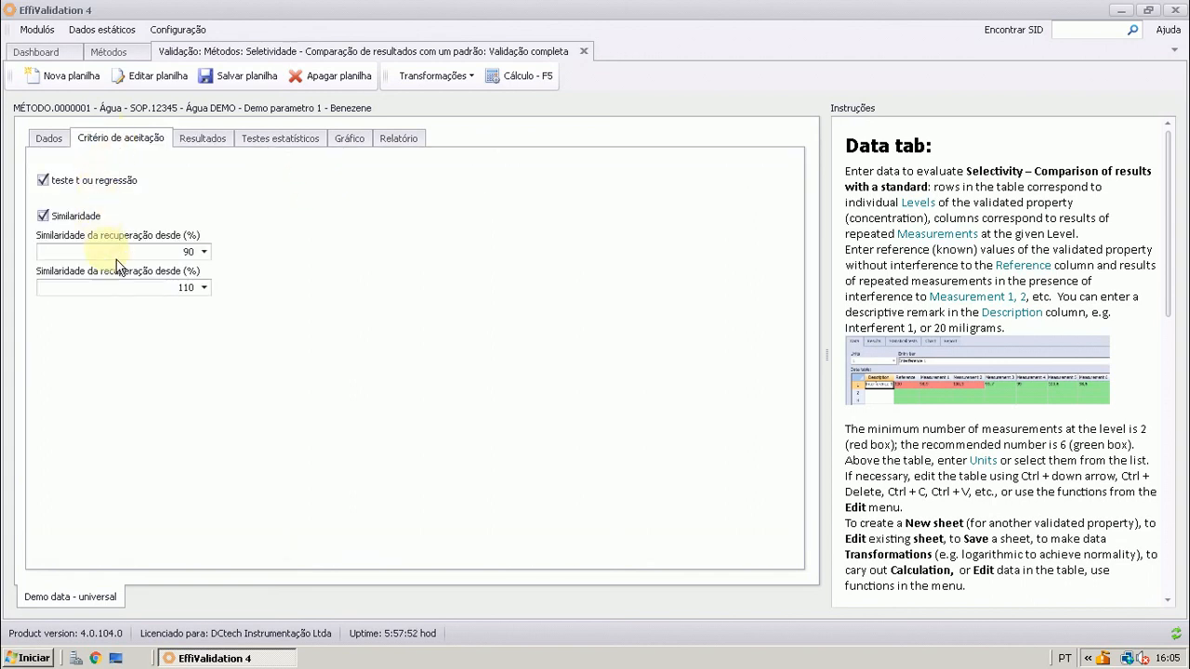
# Review the statistical test outcomes for Cochran, Grubbs, Grubbs pareado, Dixon and Normalidade
pyautogui.click(283, 142)
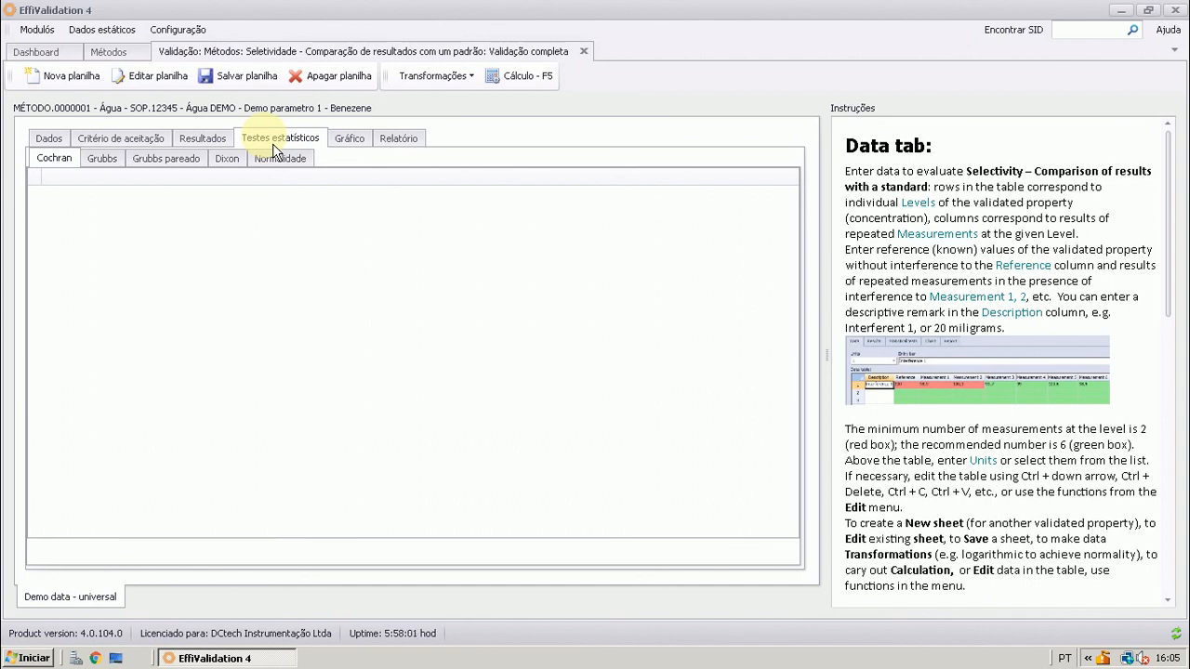
pyautogui.click(99, 164)
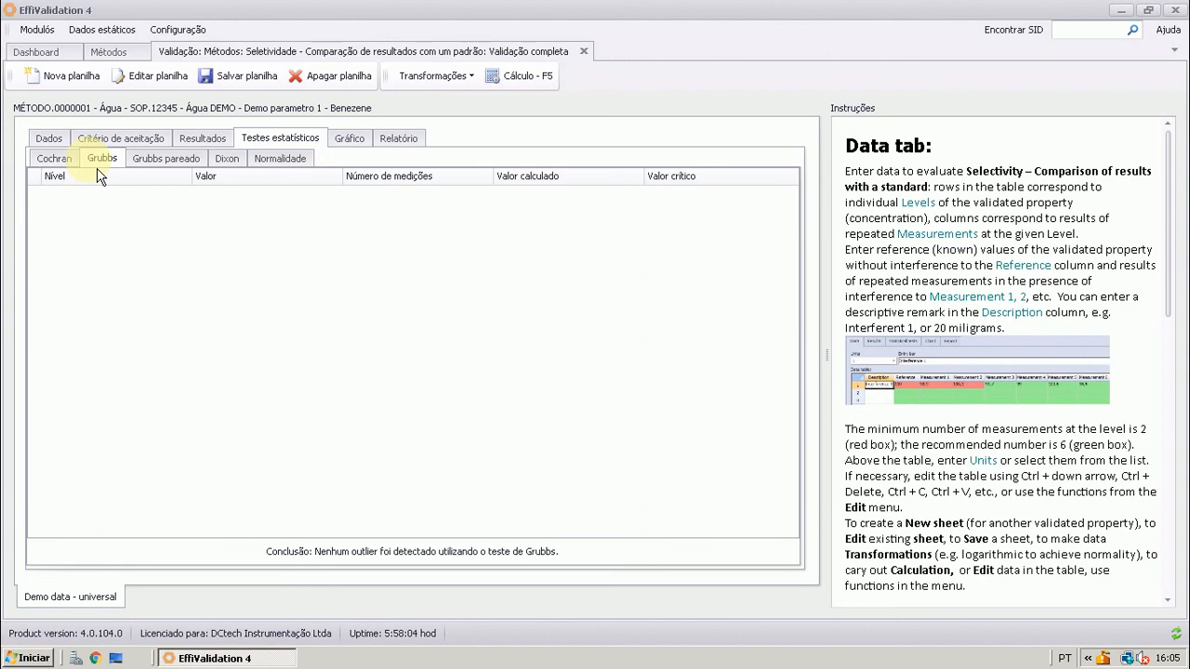
pyautogui.click(169, 160)
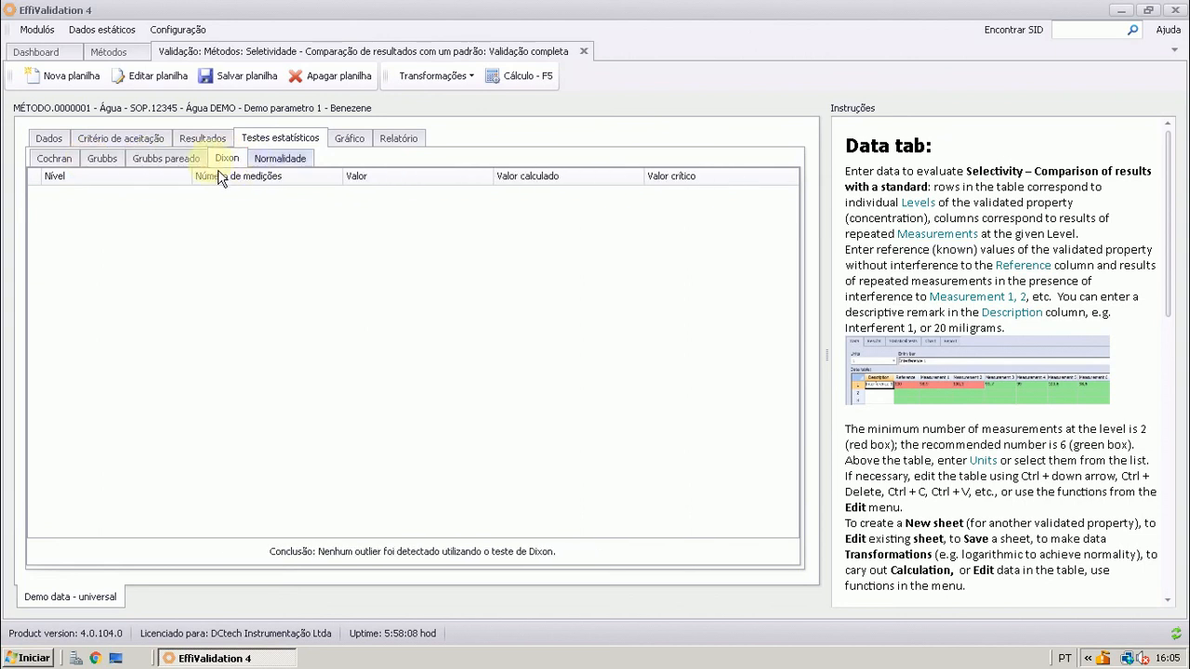
pyautogui.click(64, 175)
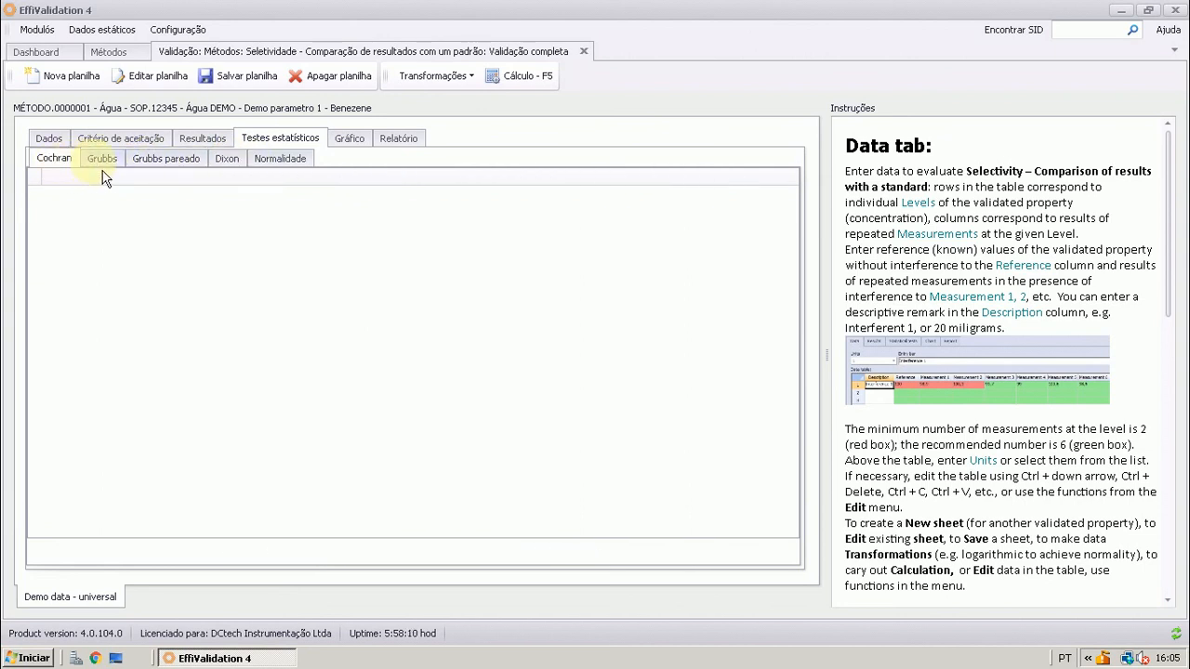
pyautogui.click(101, 168)
pyautogui.click(70, 172)
pyautogui.click(103, 168)
pyautogui.click(152, 173)
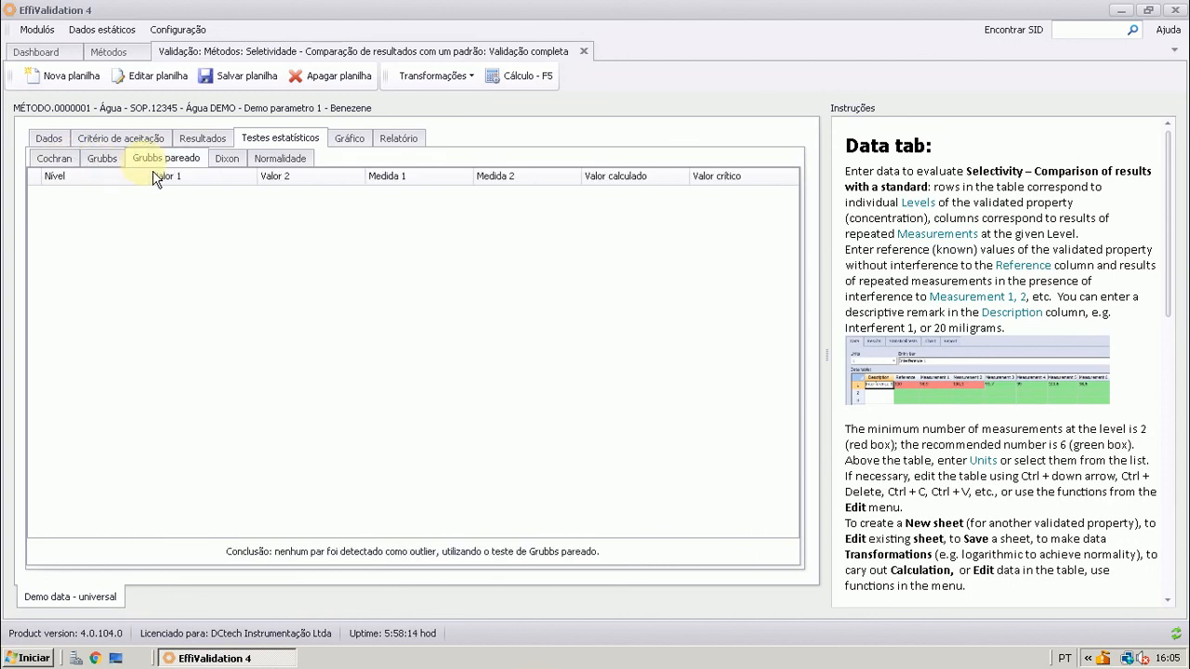
pyautogui.click(232, 171)
pyautogui.click(285, 163)
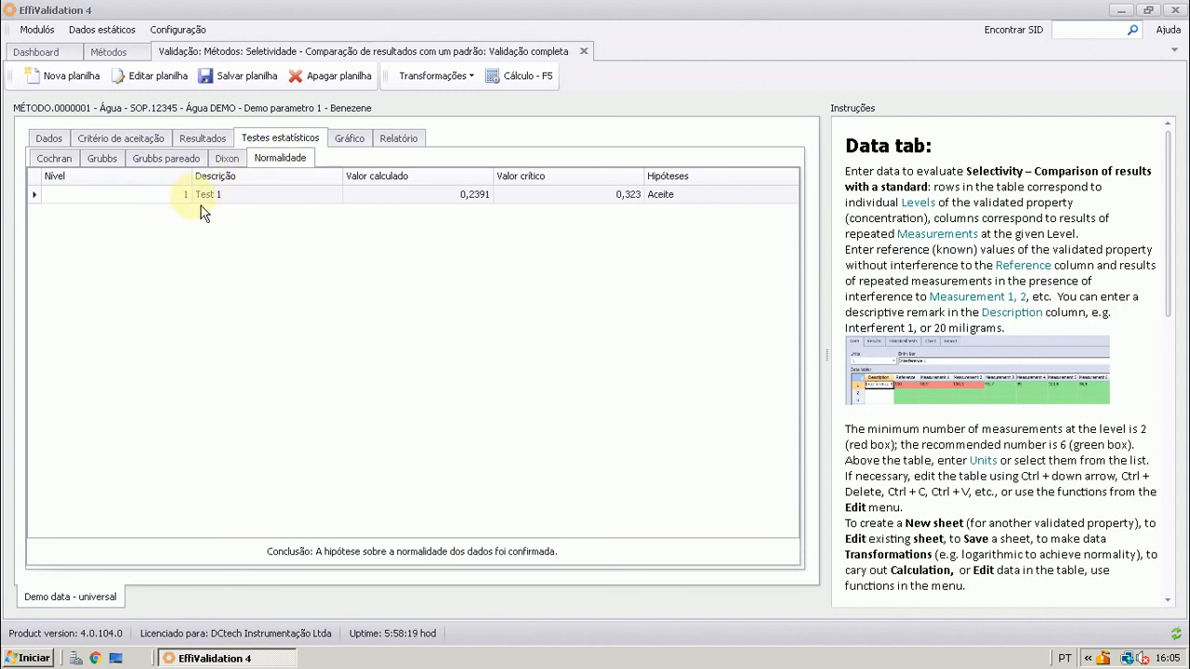
pyautogui.click(226, 158)
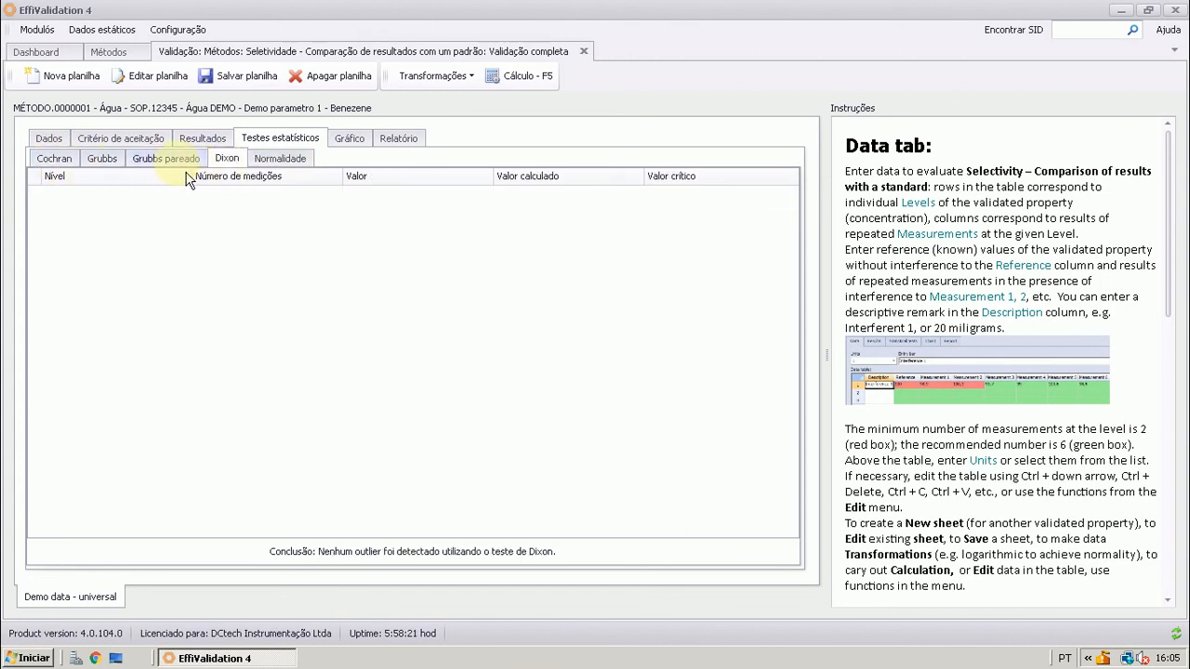
pyautogui.click(166, 158)
pyautogui.click(102, 160)
pyautogui.click(54, 159)
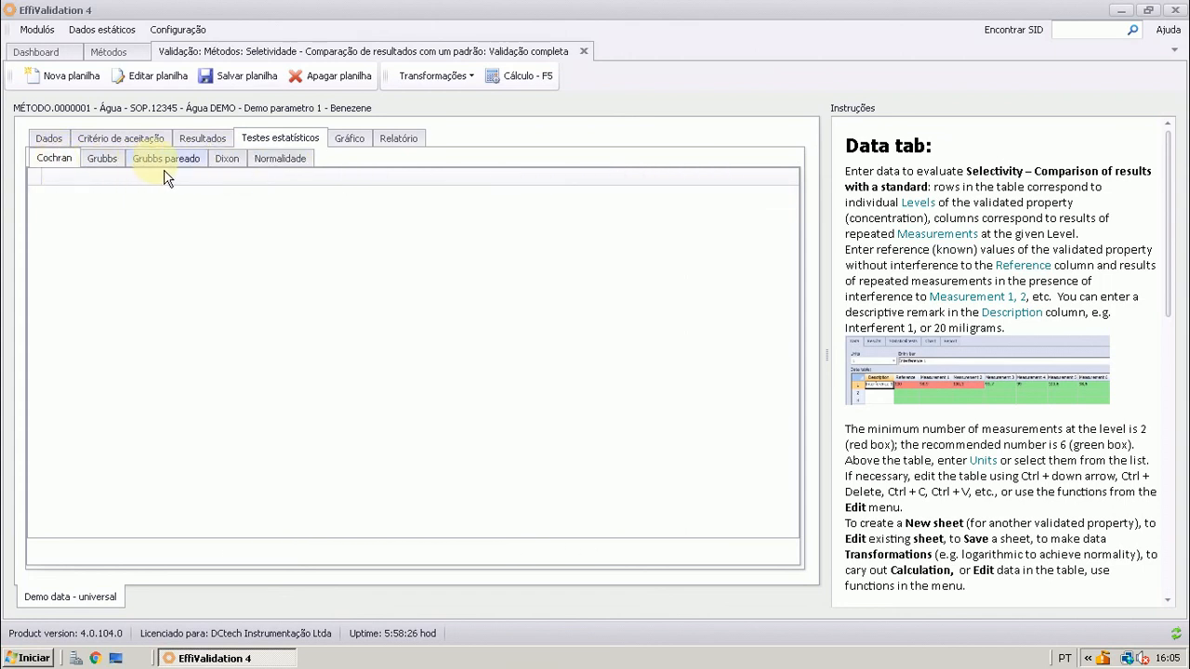
pyautogui.click(121, 162)
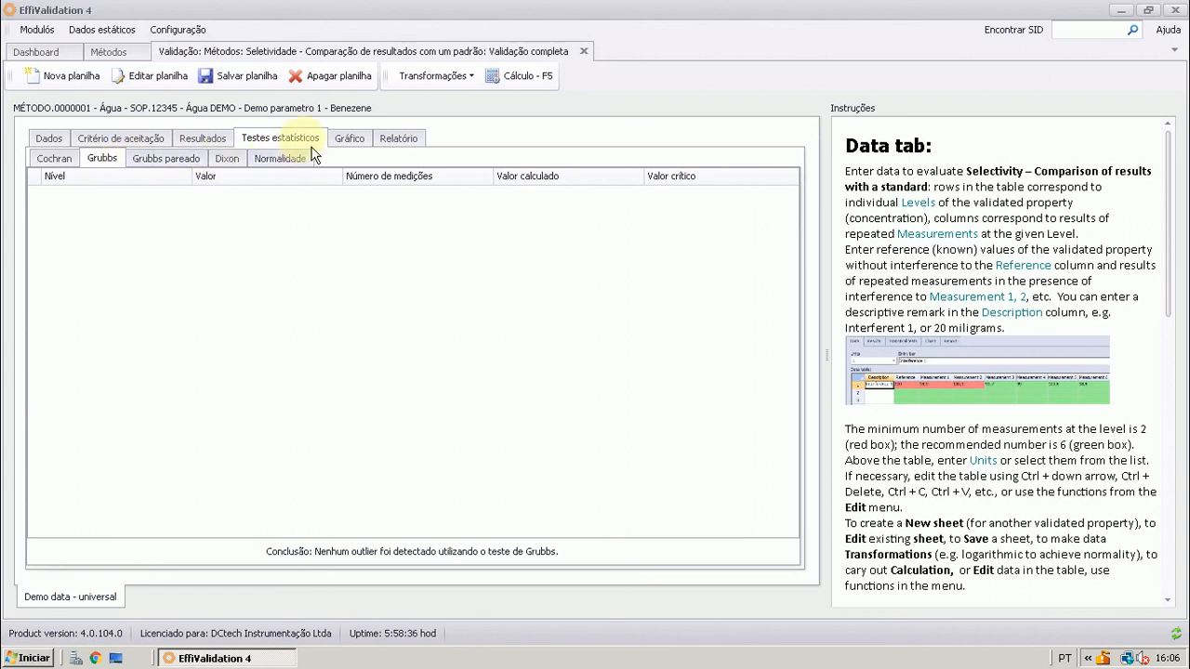
# Inspect the Test 1 chart of measured against reference values, and review the report in its print preview before closing the preview
pyautogui.click(352, 141)
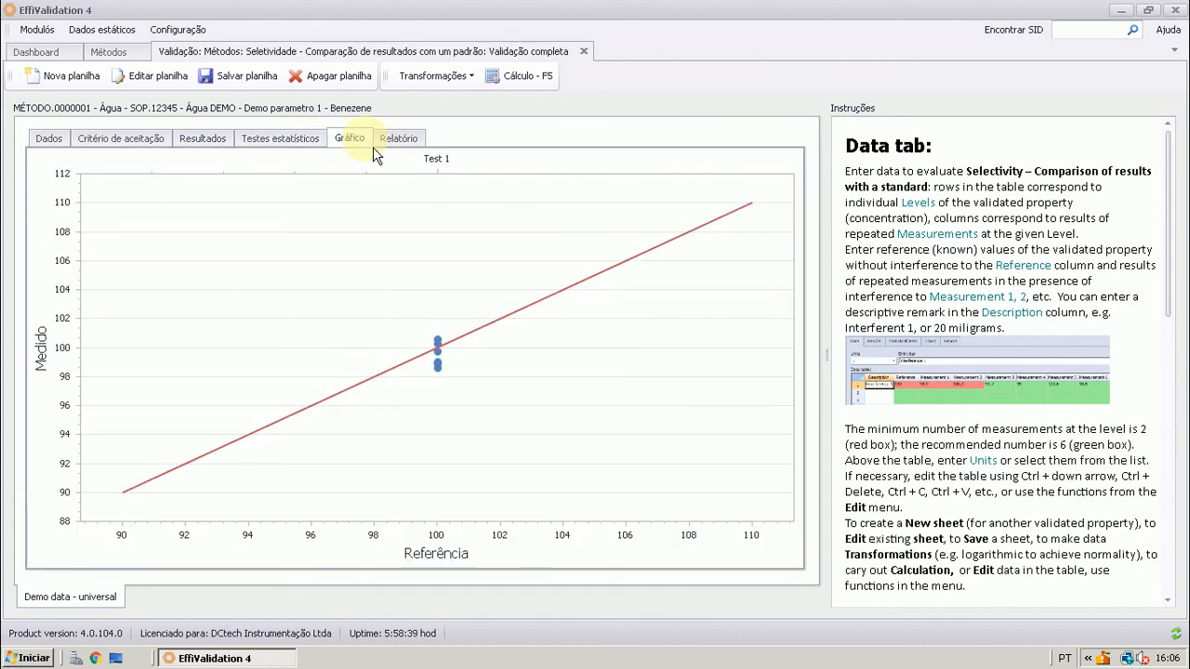
pyautogui.moveTo(449, 347)
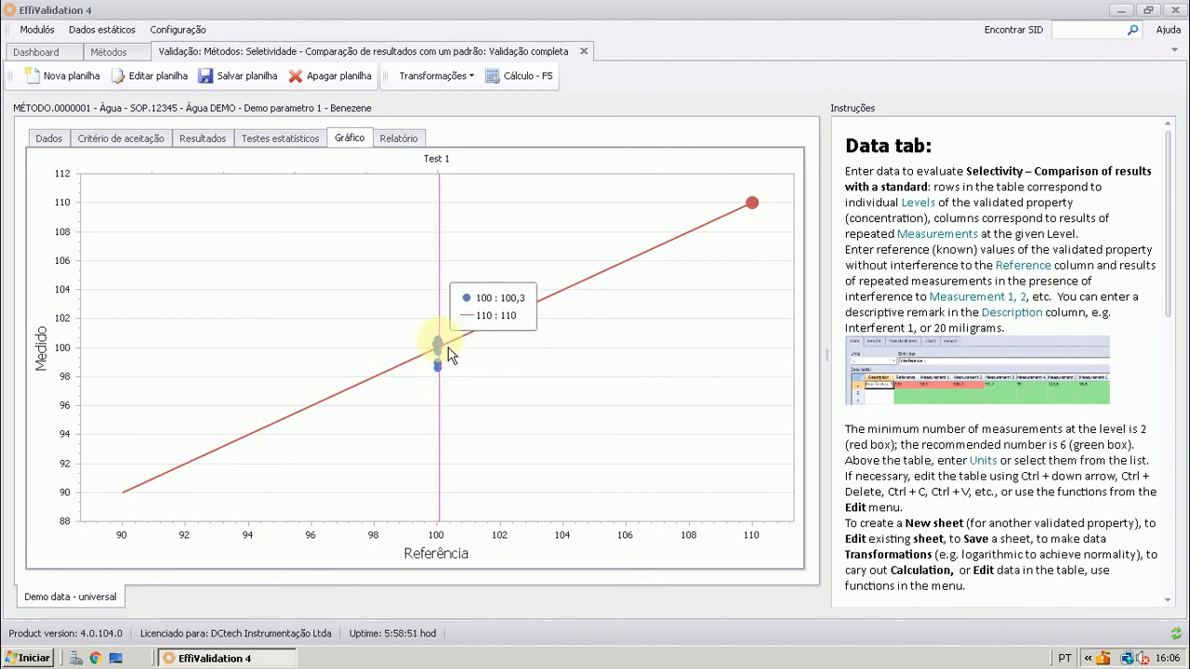
pyautogui.click(399, 142)
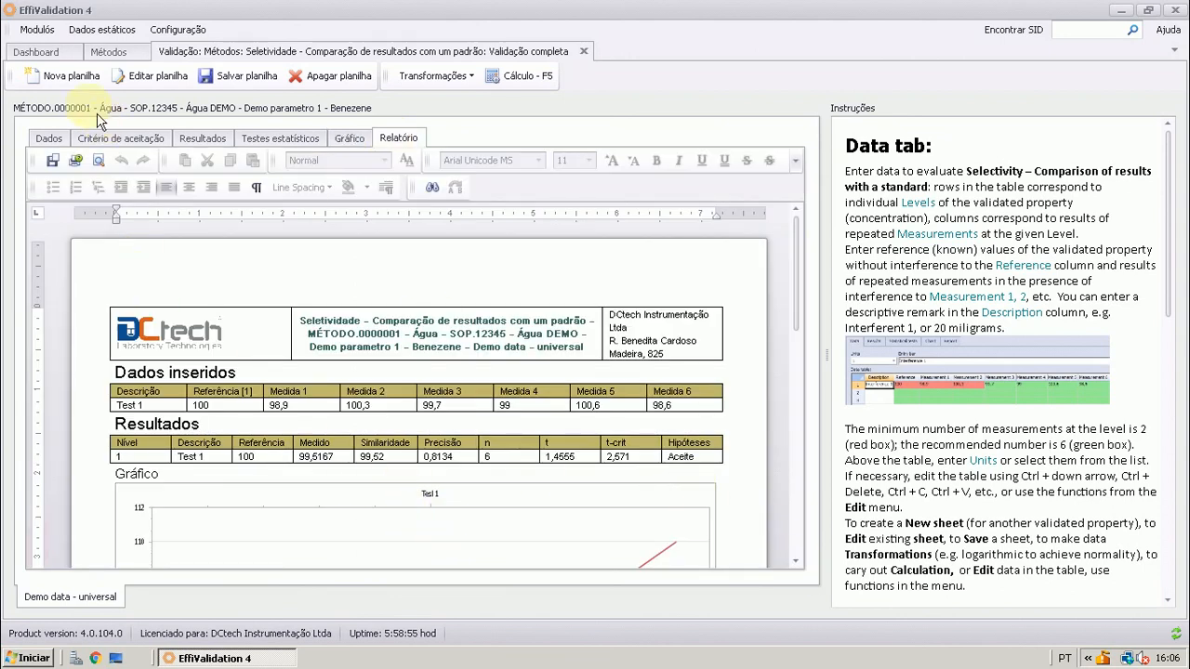
pyautogui.click(99, 160)
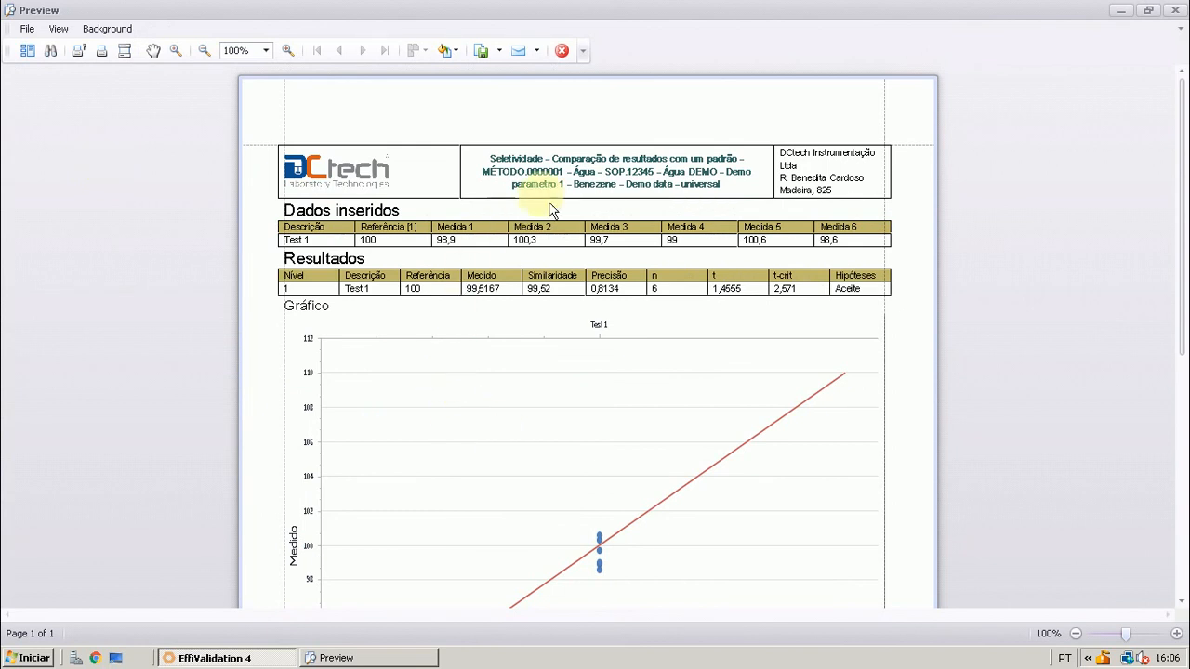
pyautogui.scroll(-2, 482, 383)
pyautogui.scroll(-4, 480, 381)
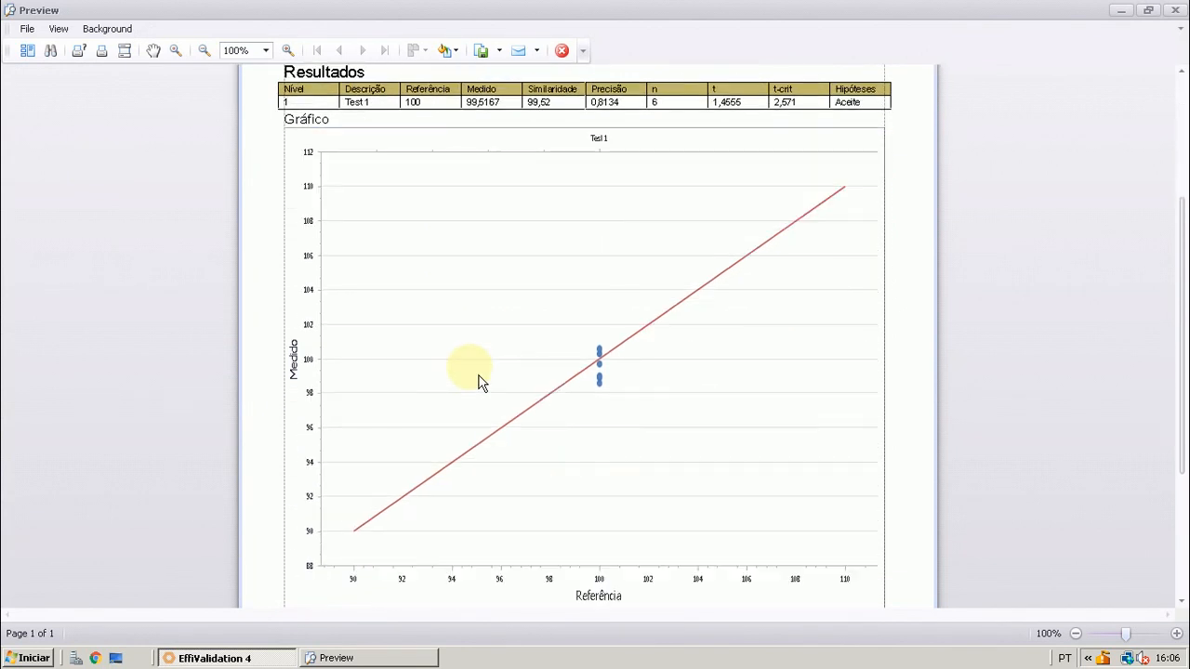
pyautogui.scroll(2, 504, 266)
pyautogui.click(569, 58)
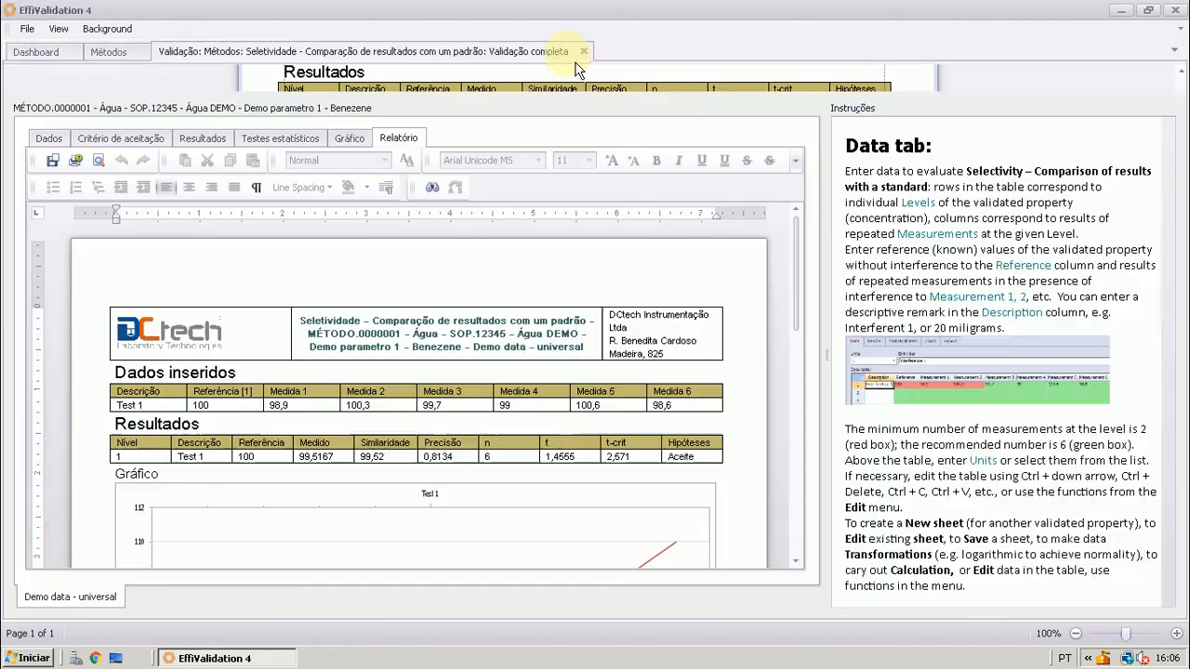
# Close the standard-comparison worksheet and open the complete-validation selectivity worksheet for comparing results with measurements without interferents, for Demo parametro 1 - Benezene
pyautogui.click(585, 53)
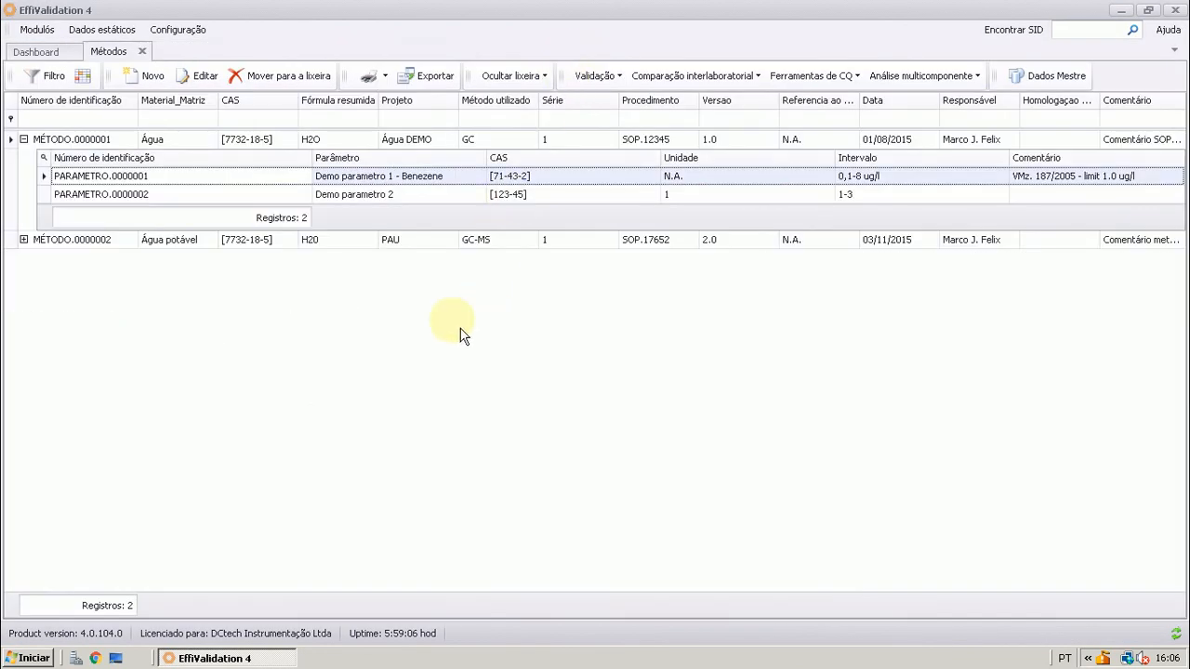
pyautogui.click(615, 77)
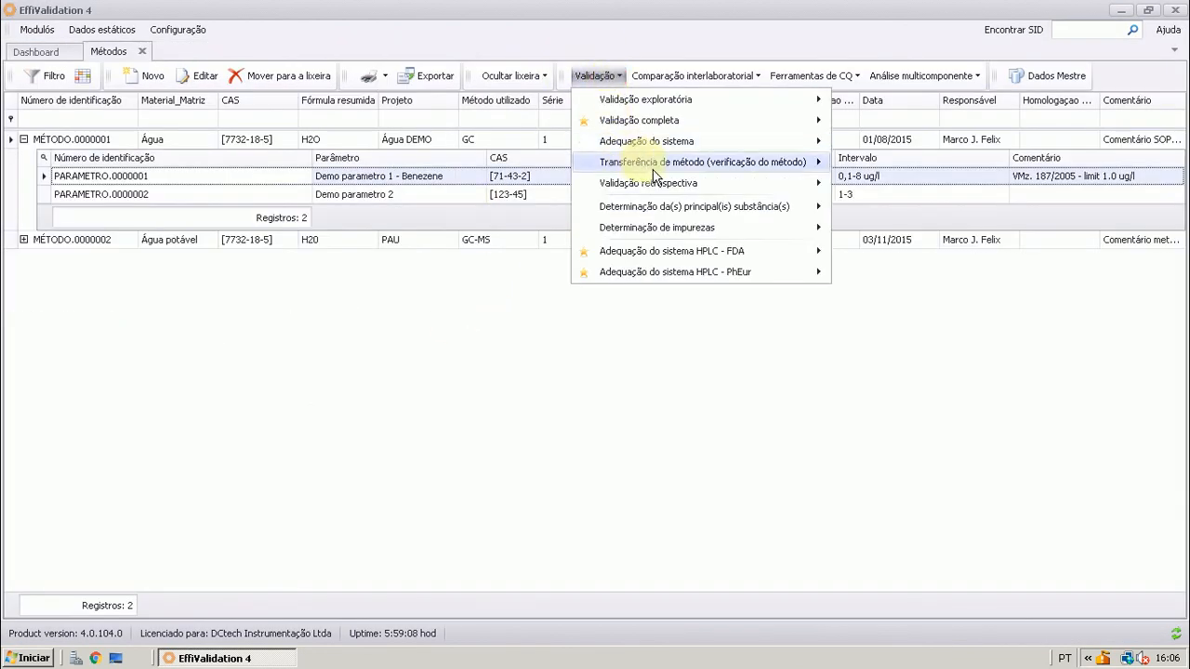
pyautogui.moveTo(708, 128)
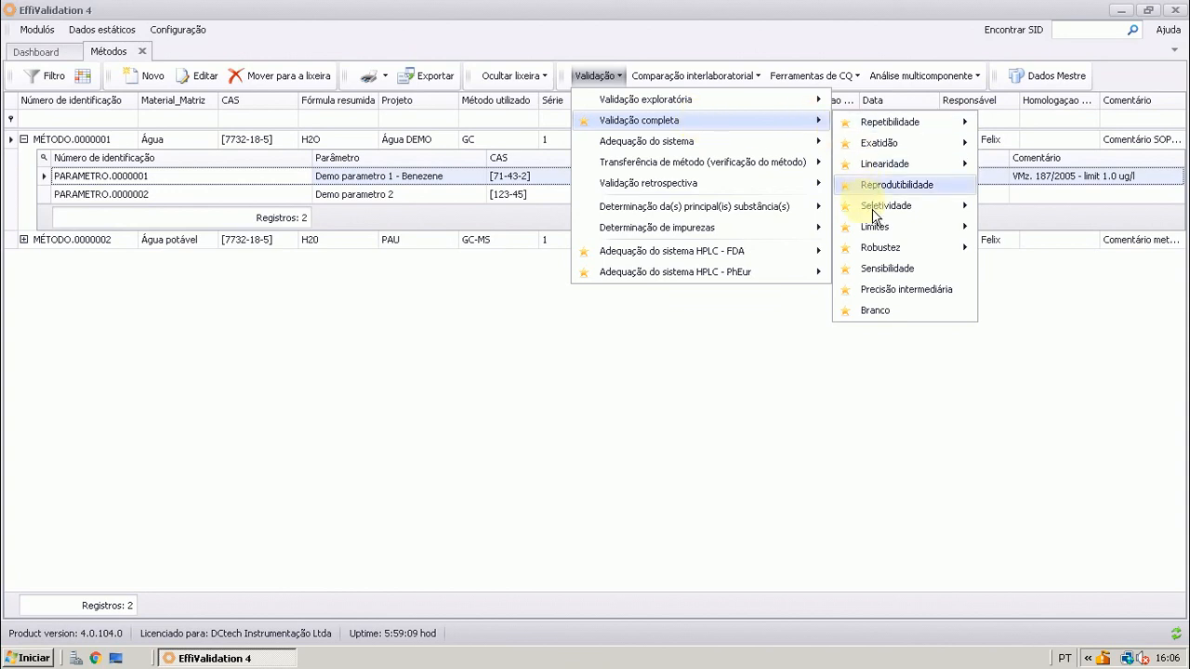
pyautogui.moveTo(873, 212)
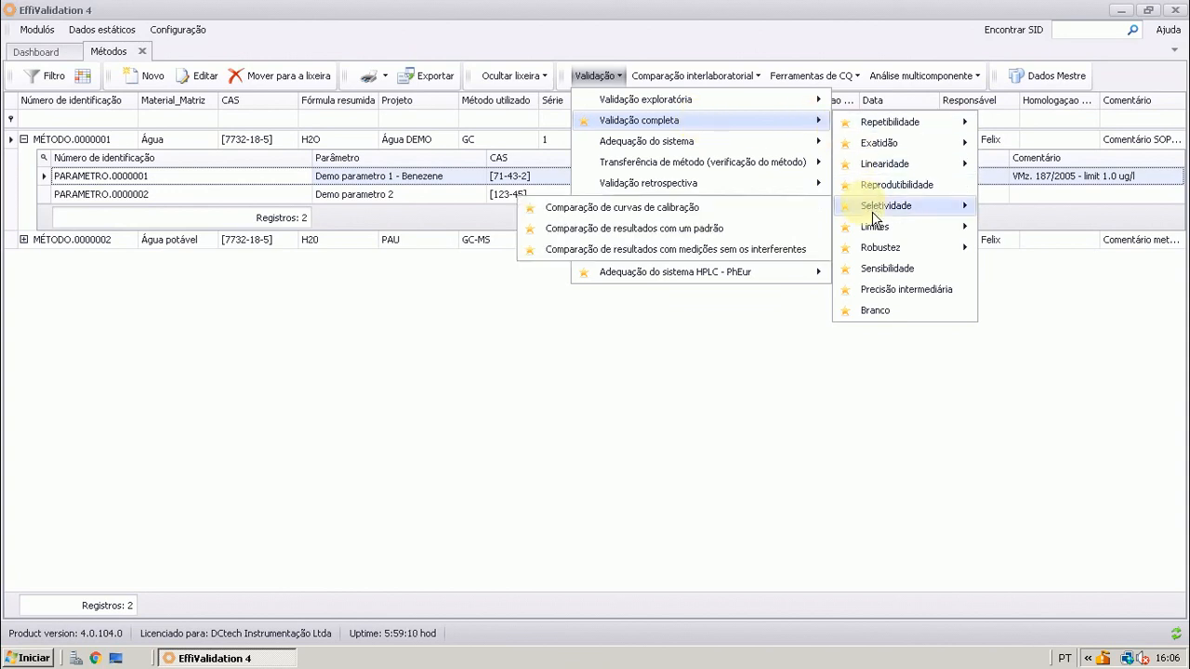
pyautogui.click(697, 251)
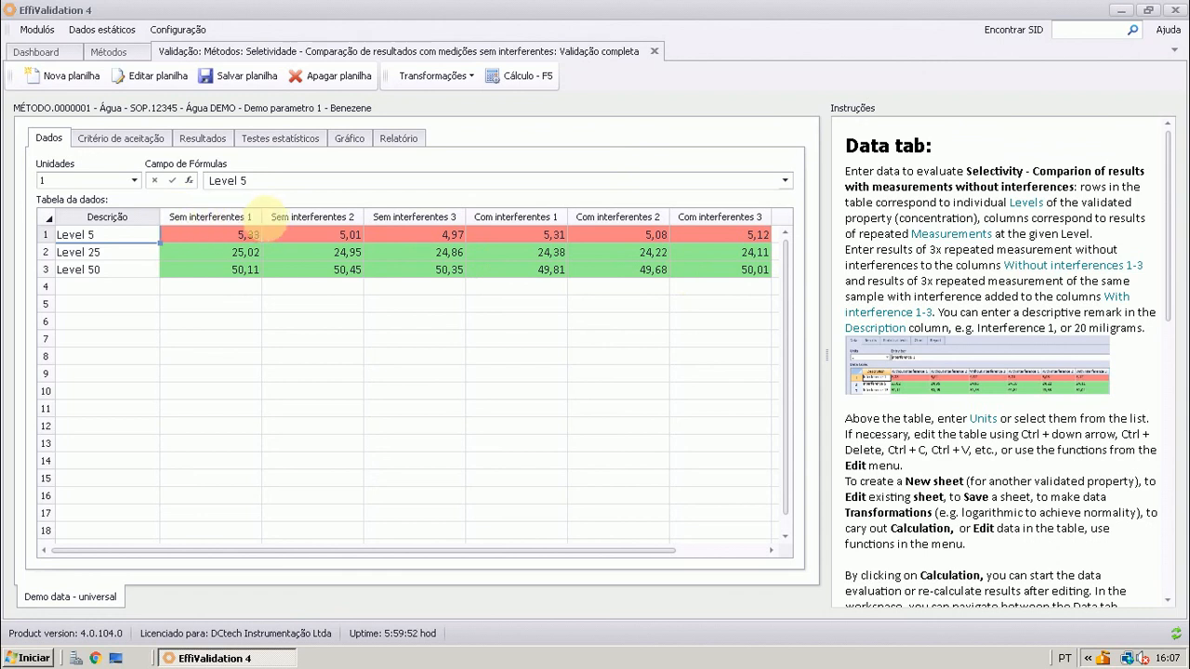
# Examine the three measurement columns without interferents and the three with interferents for Level 5, Level 25 and Level 50
pyautogui.click(236, 218)
pyautogui.click(299, 219)
pyautogui.click(403, 218)
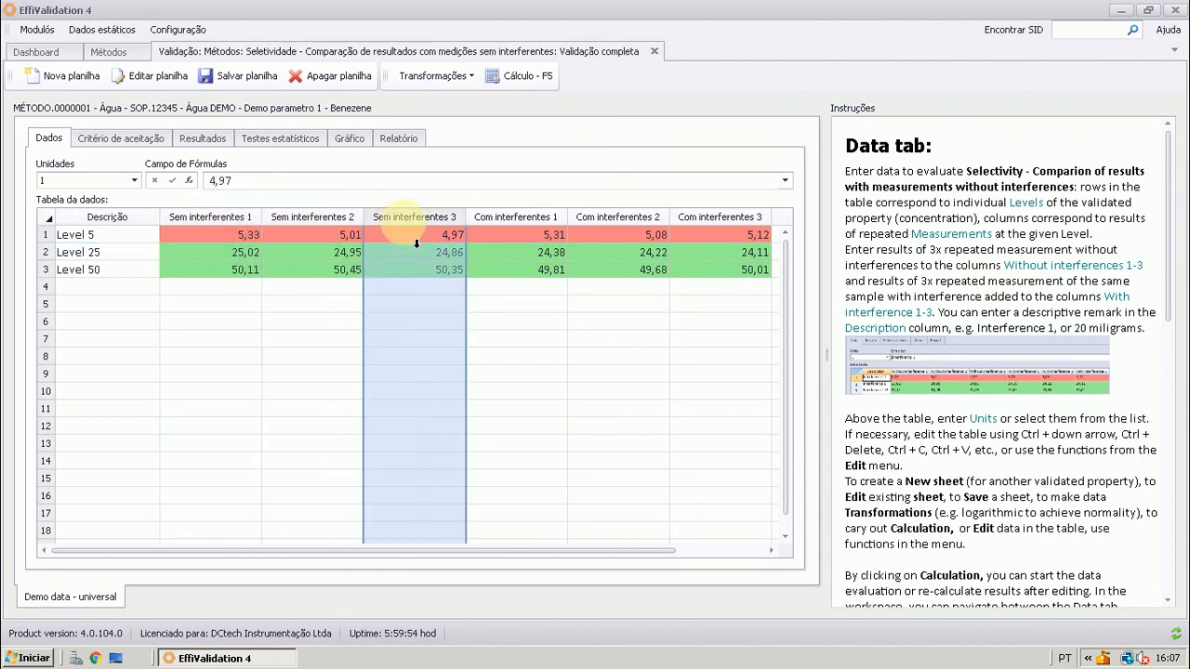
pyautogui.click(520, 231)
pyautogui.click(606, 232)
pyautogui.click(716, 234)
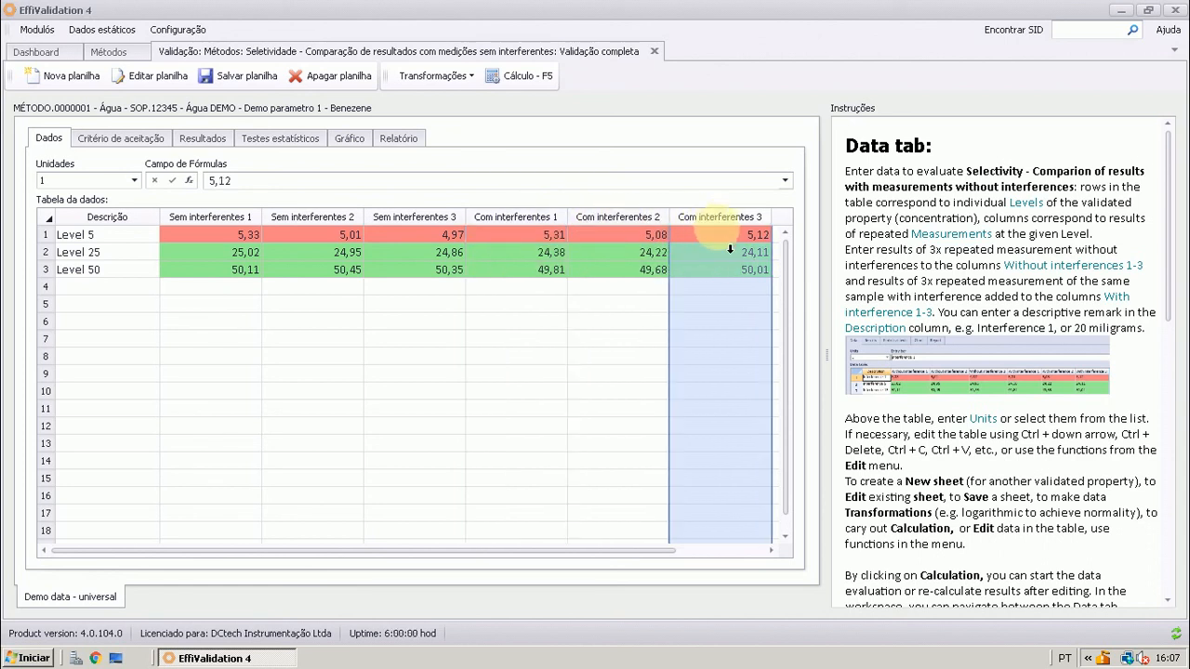
# Enable the t-test or regression acceptance criterion alongside similarity and calculate the worksheet
pyautogui.click(106, 141)
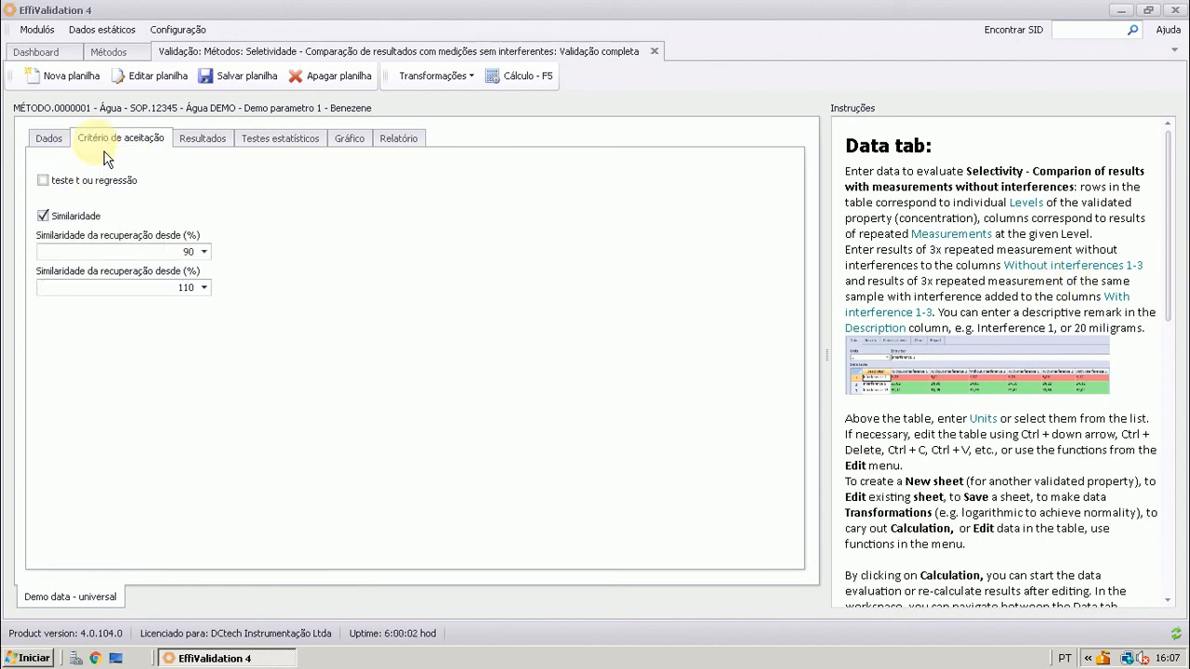
pyautogui.click(43, 180)
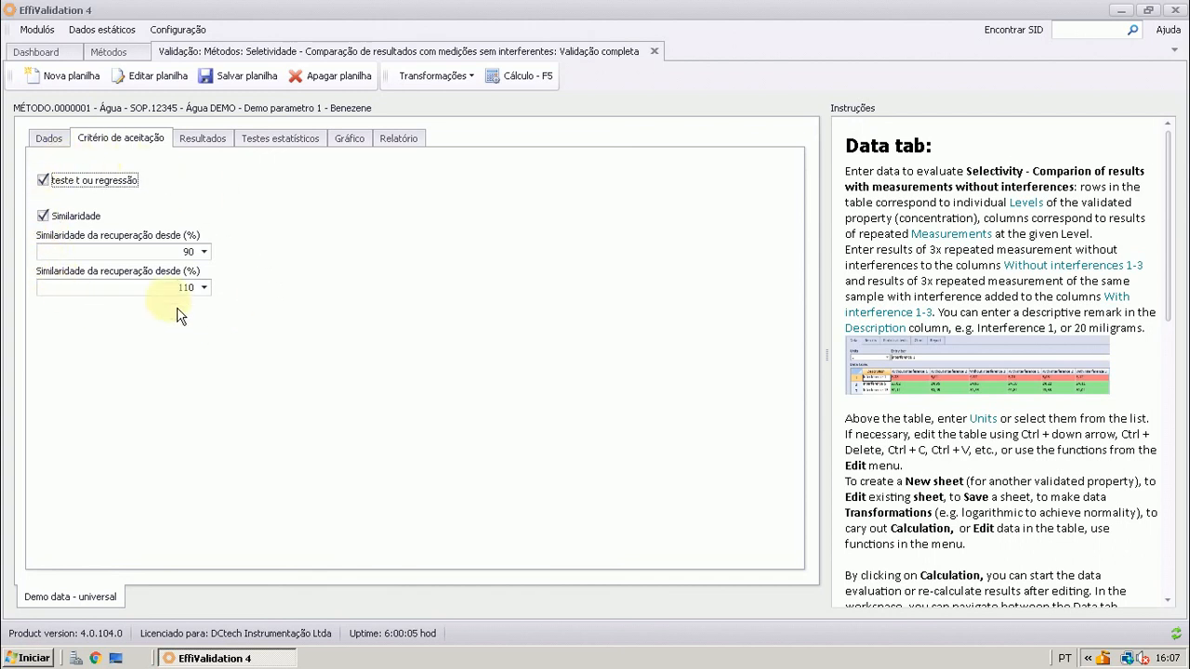
pyautogui.click(499, 76)
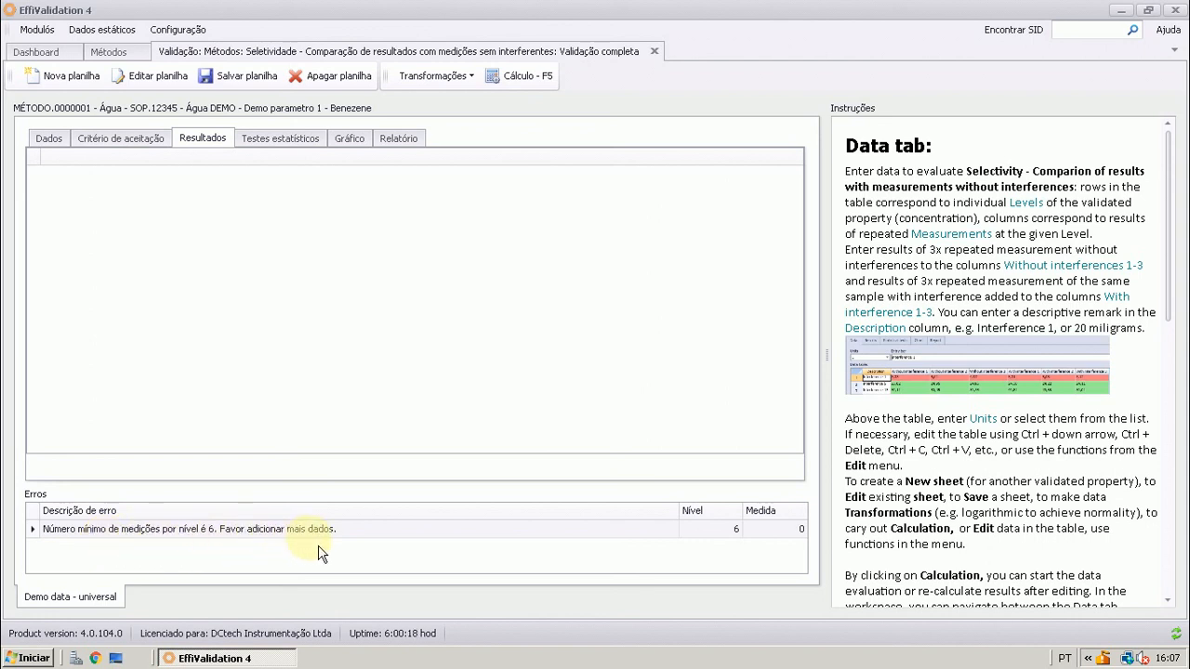
# Check the measurement columns in the data table against the reported calculation error, and close the worksheet
pyautogui.click(54, 141)
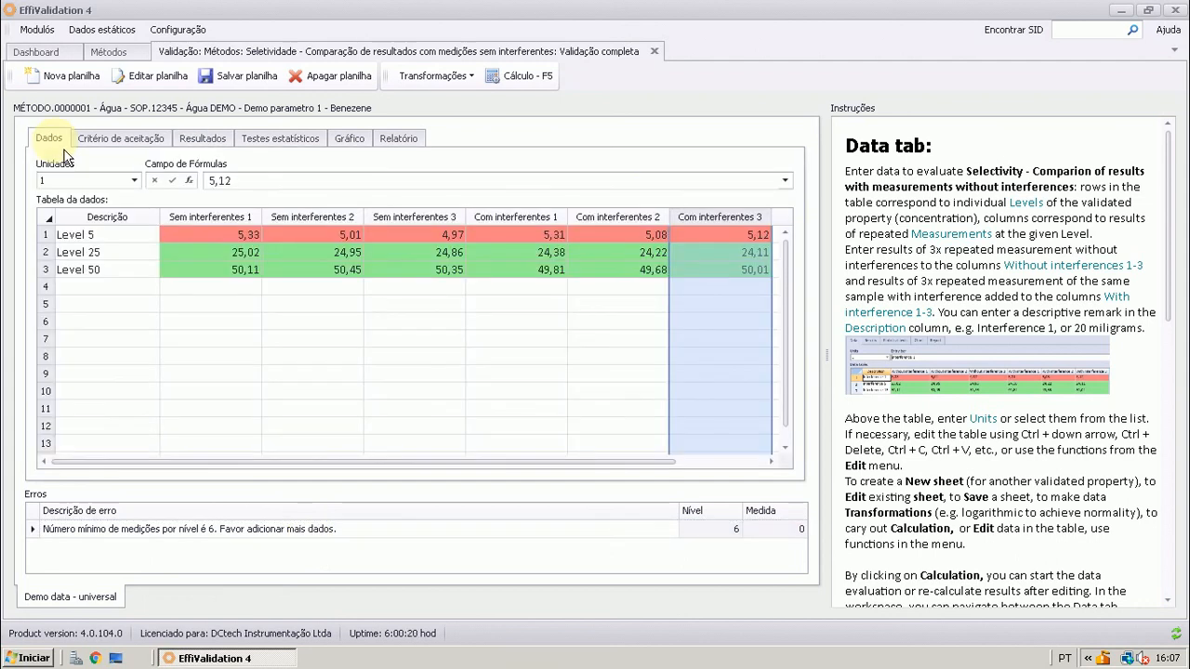
pyautogui.click(771, 462)
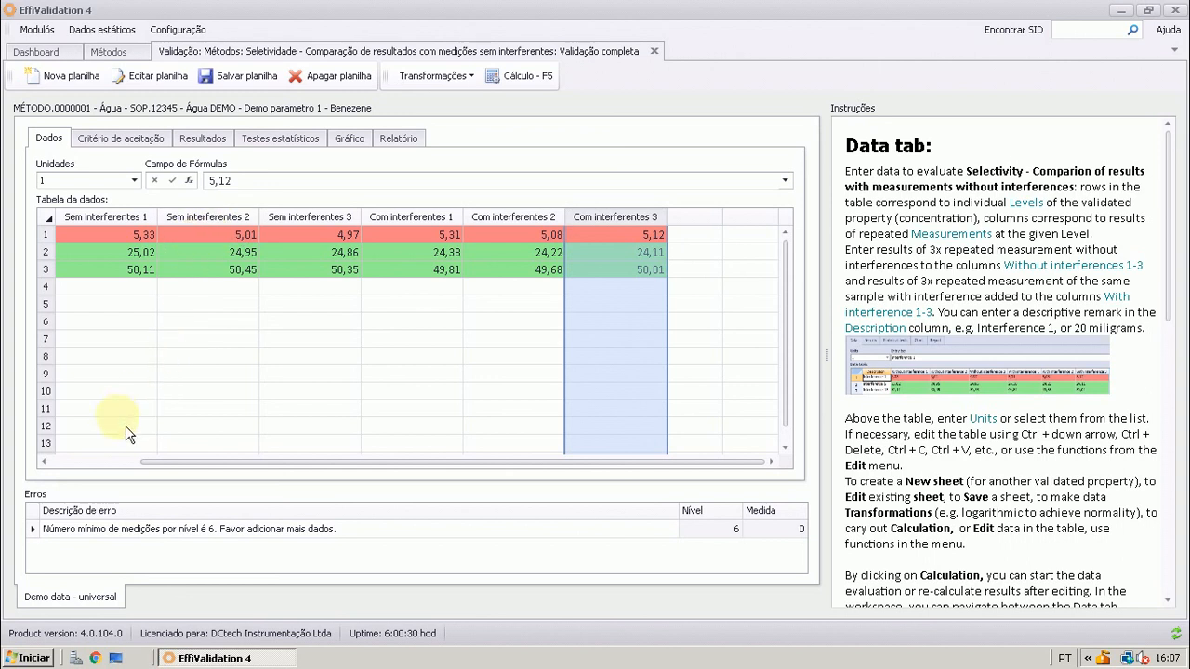
pyautogui.click(48, 462)
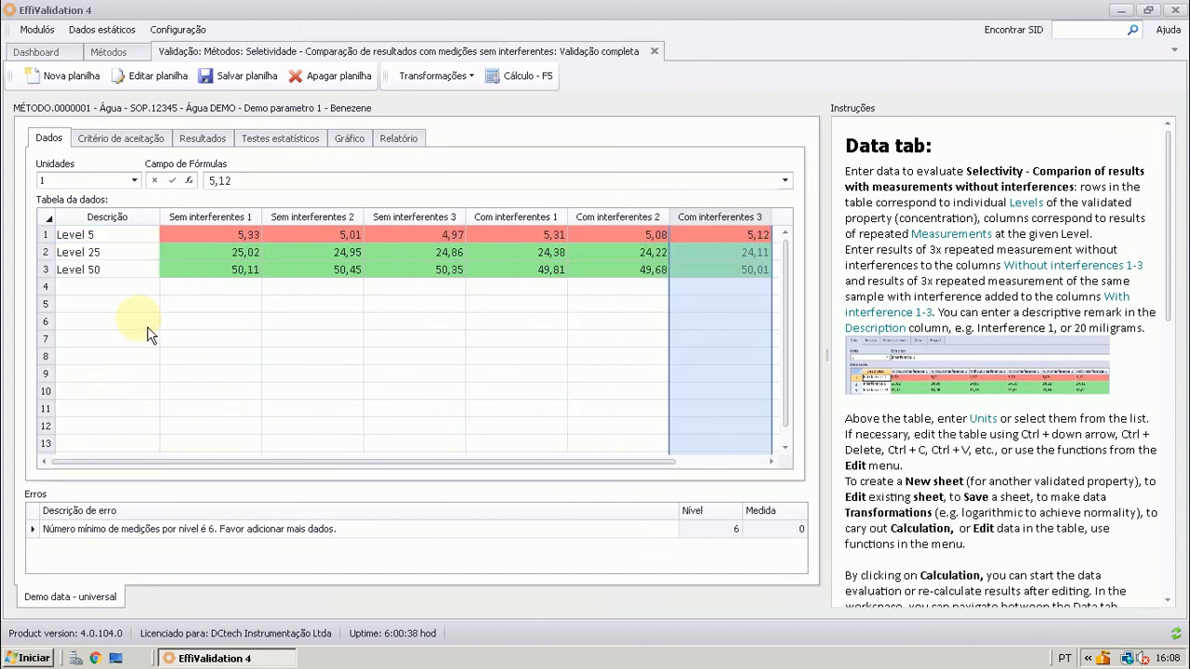
pyautogui.click(260, 537)
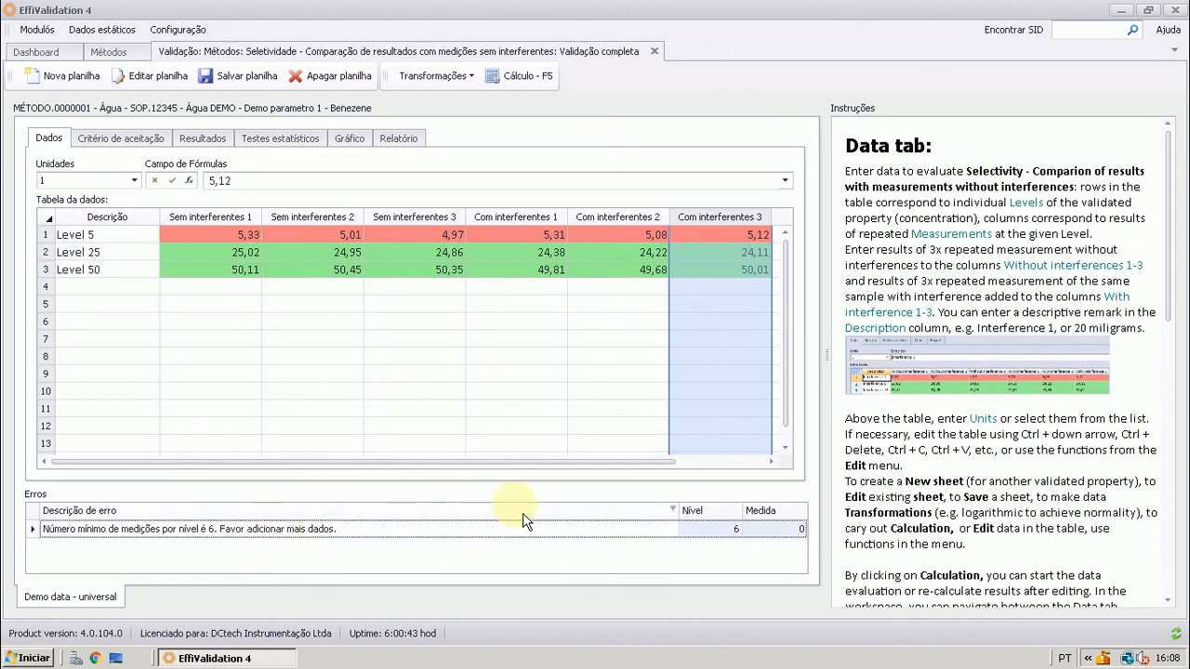
pyautogui.click(770, 461)
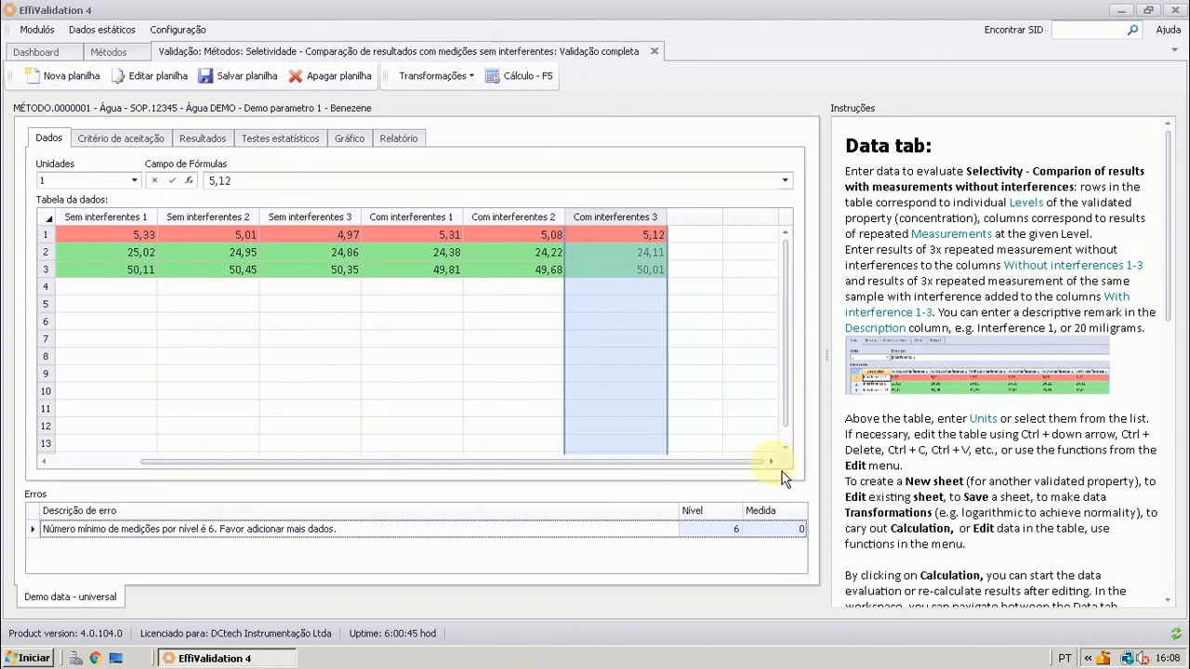
pyautogui.click(658, 235)
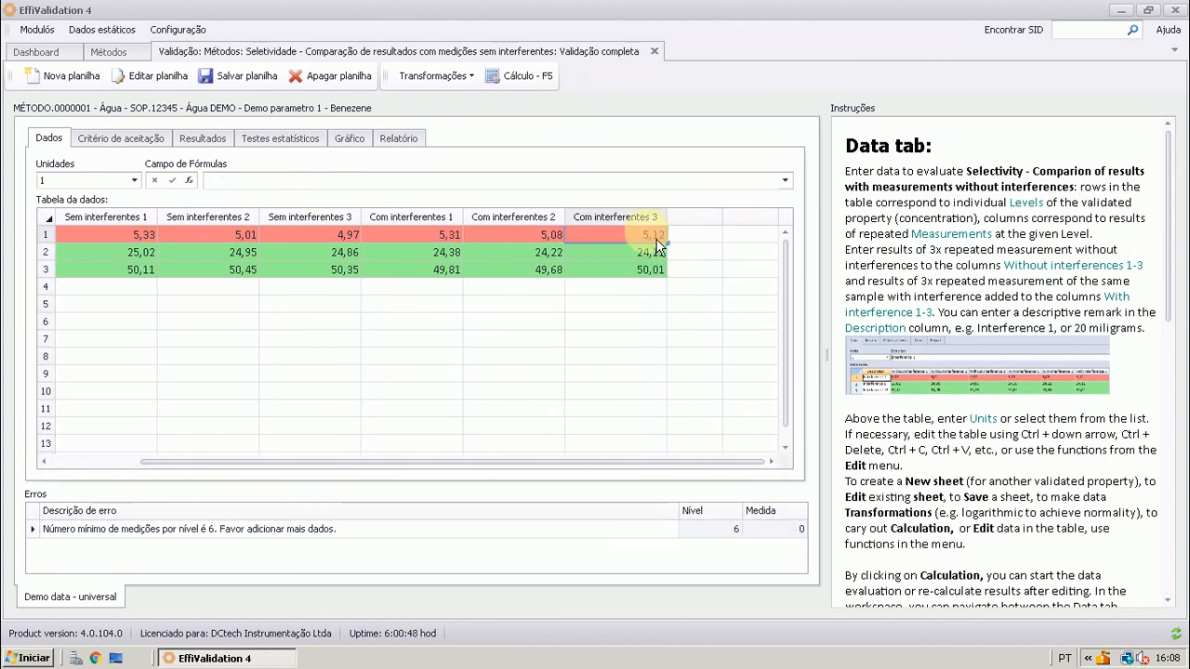
pyautogui.press('Down')
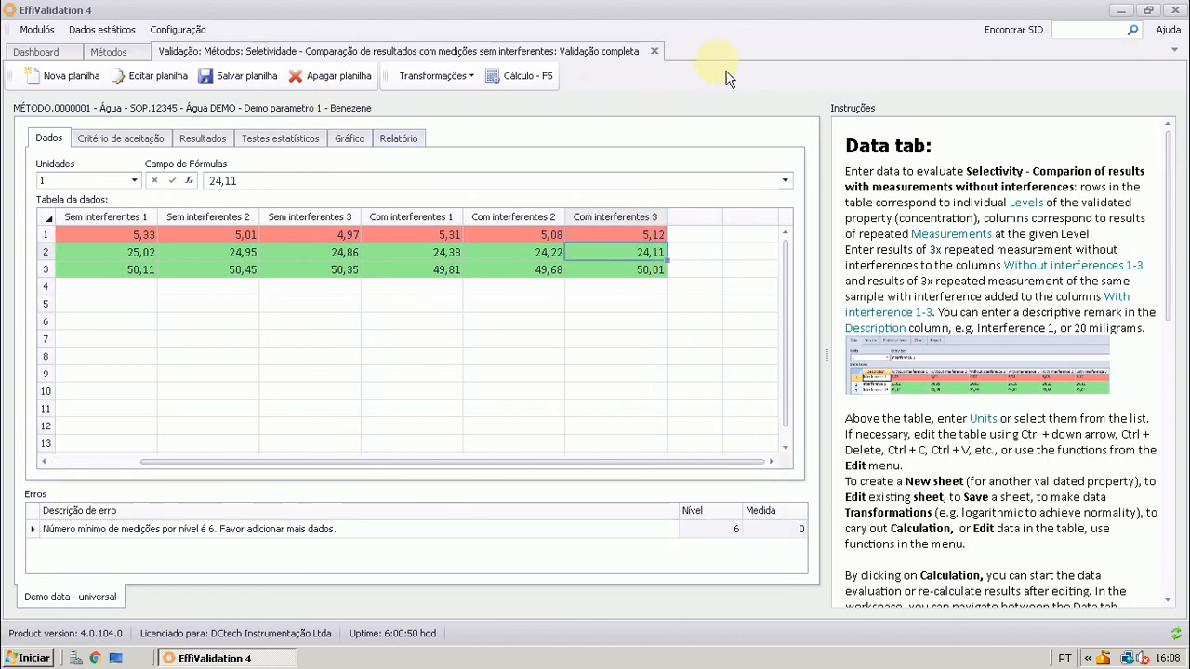
pyautogui.click(655, 51)
pyautogui.click(556, 352)
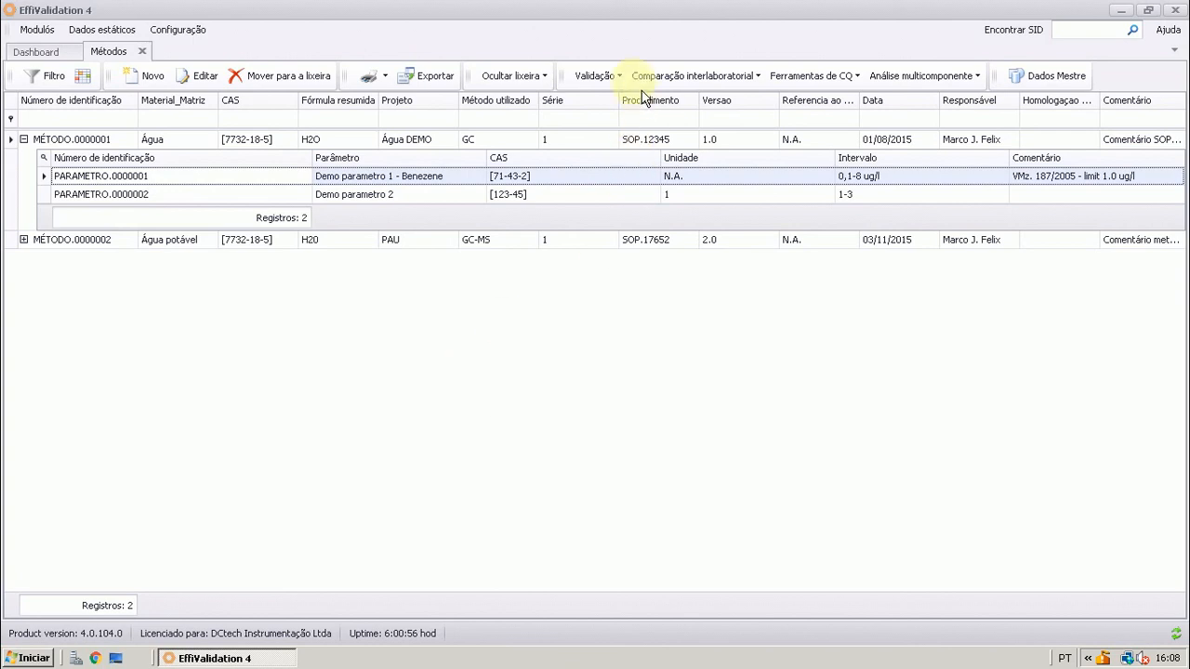
pyautogui.click(598, 75)
pyautogui.moveTo(776, 120)
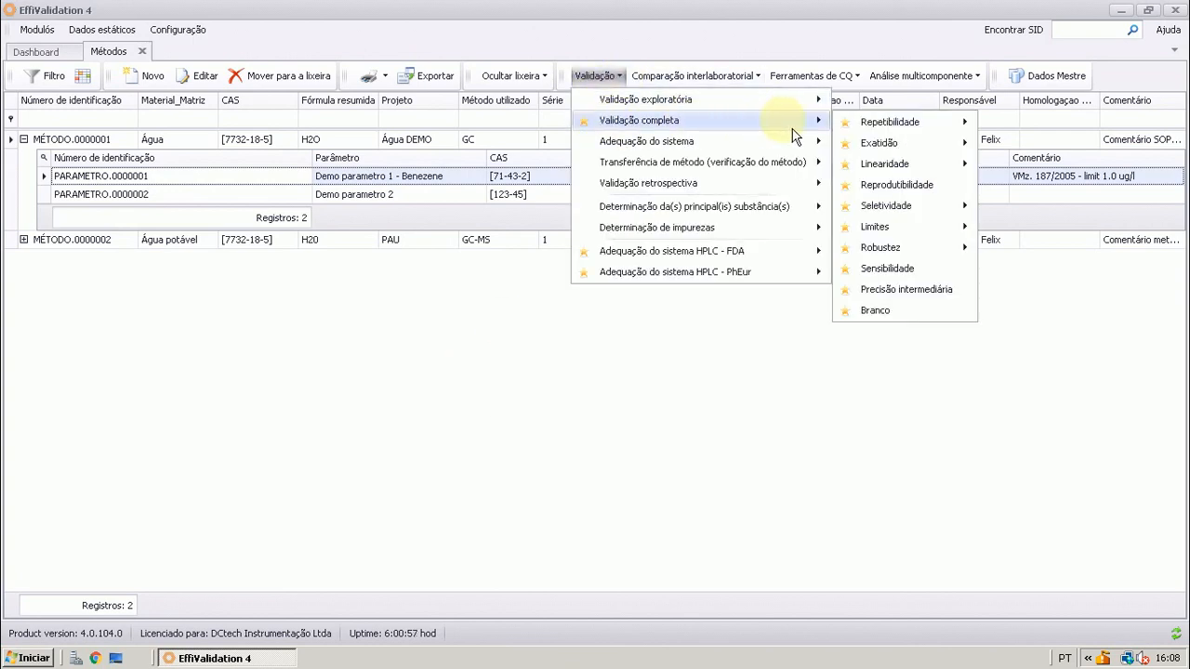
pyautogui.moveTo(866, 125)
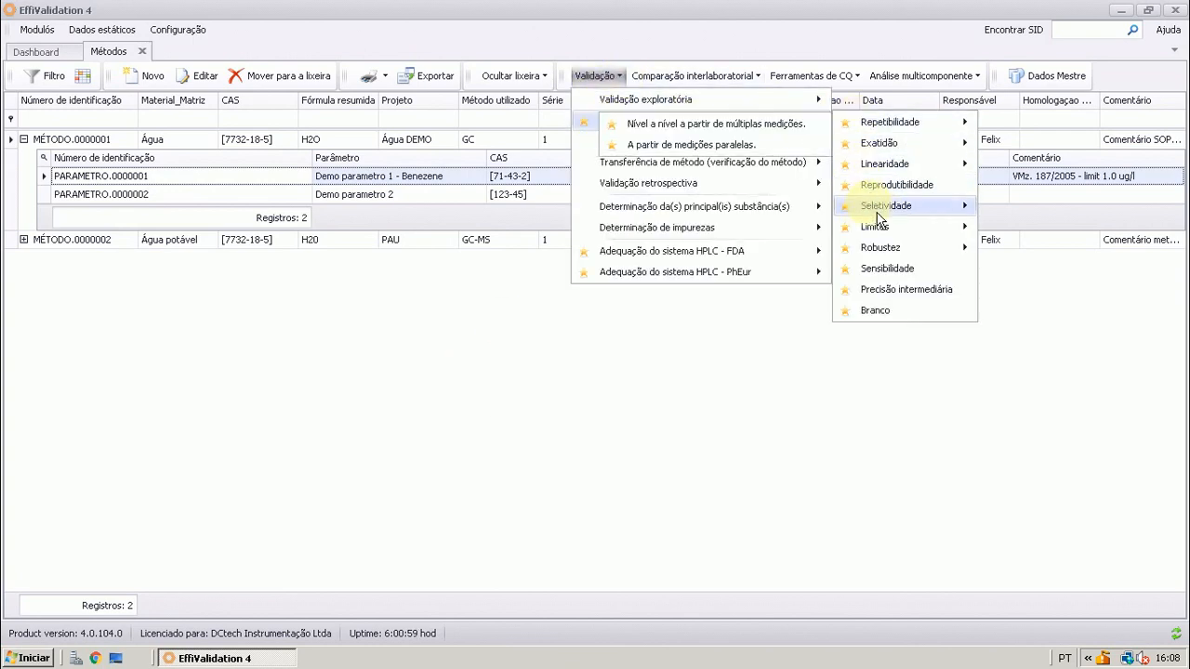
pyautogui.moveTo(876, 216)
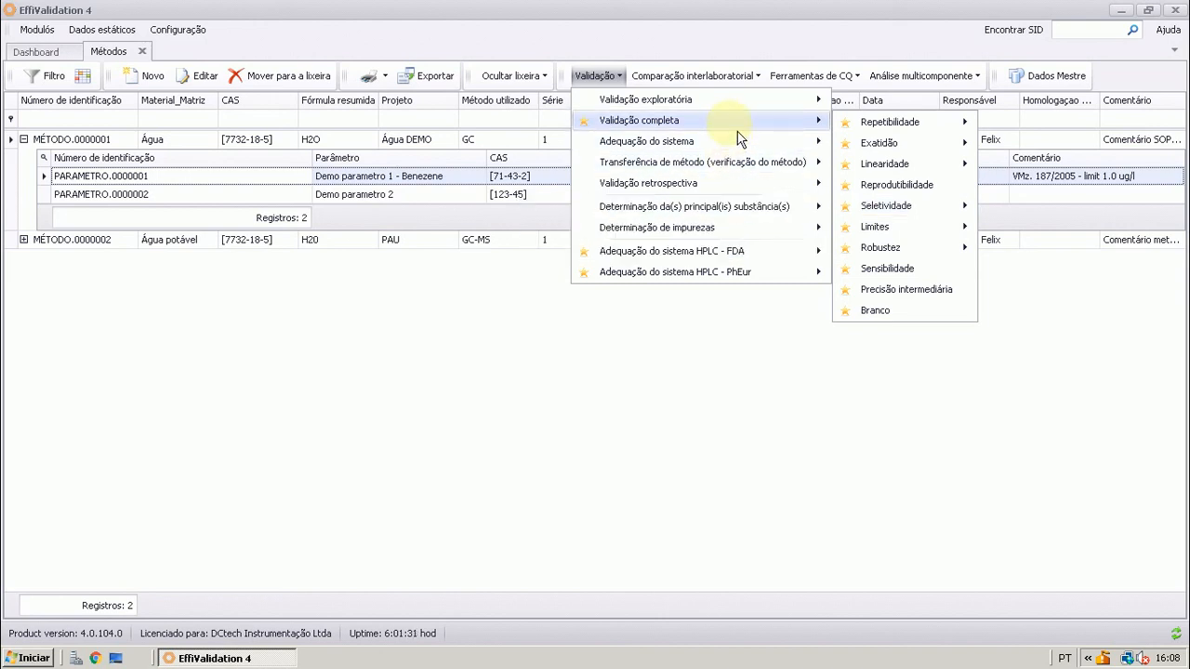
pyautogui.moveTo(890, 219)
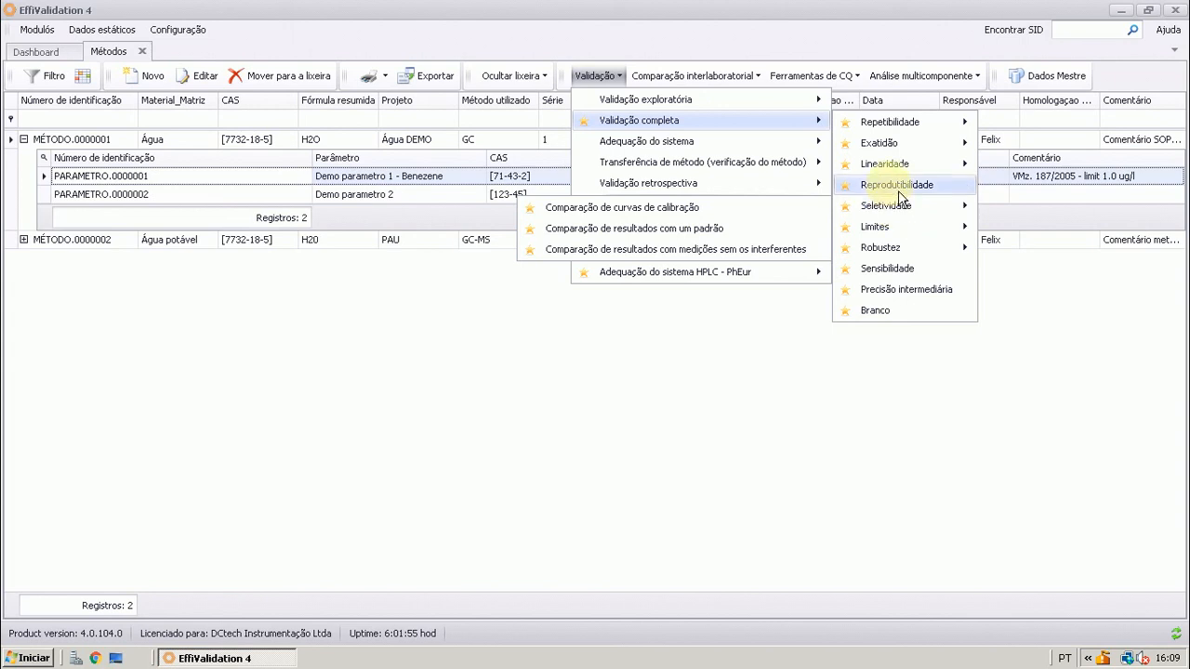
pyautogui.moveTo(899, 178)
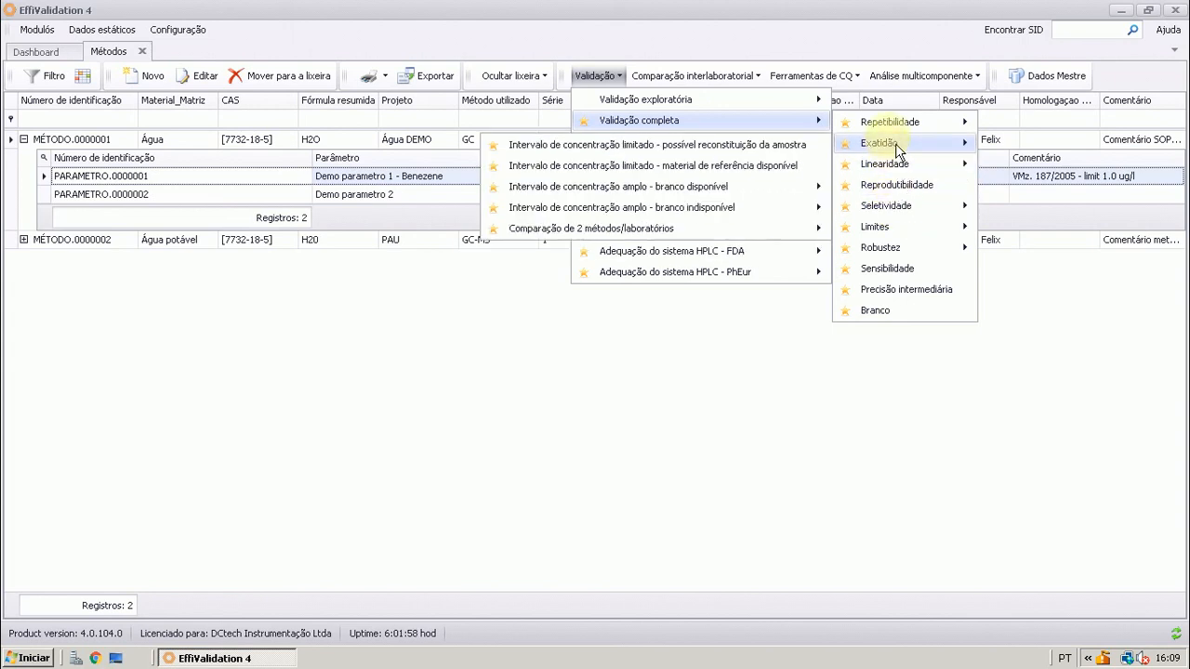
pyautogui.moveTo(898, 133)
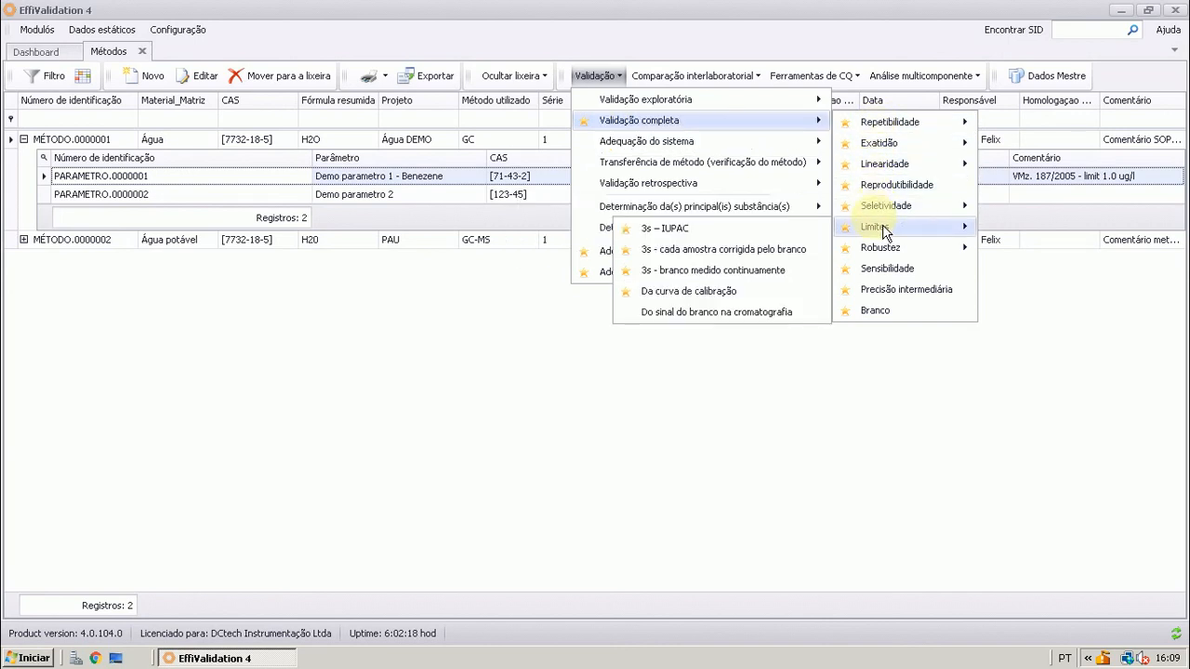
pyautogui.click(663, 46)
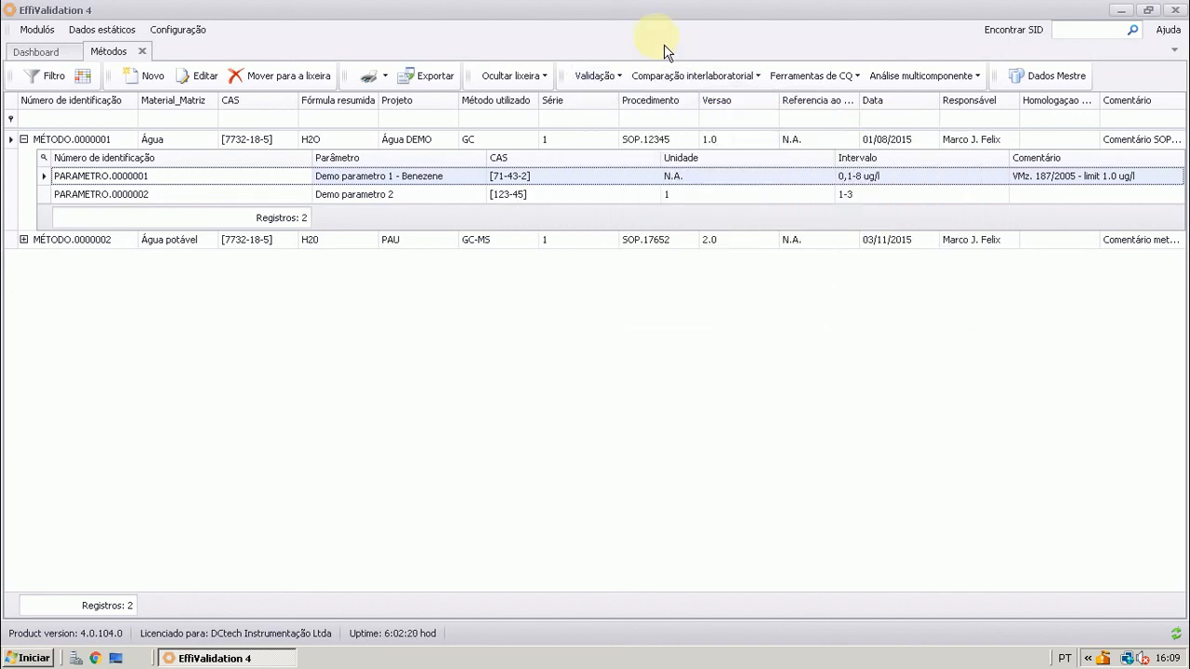